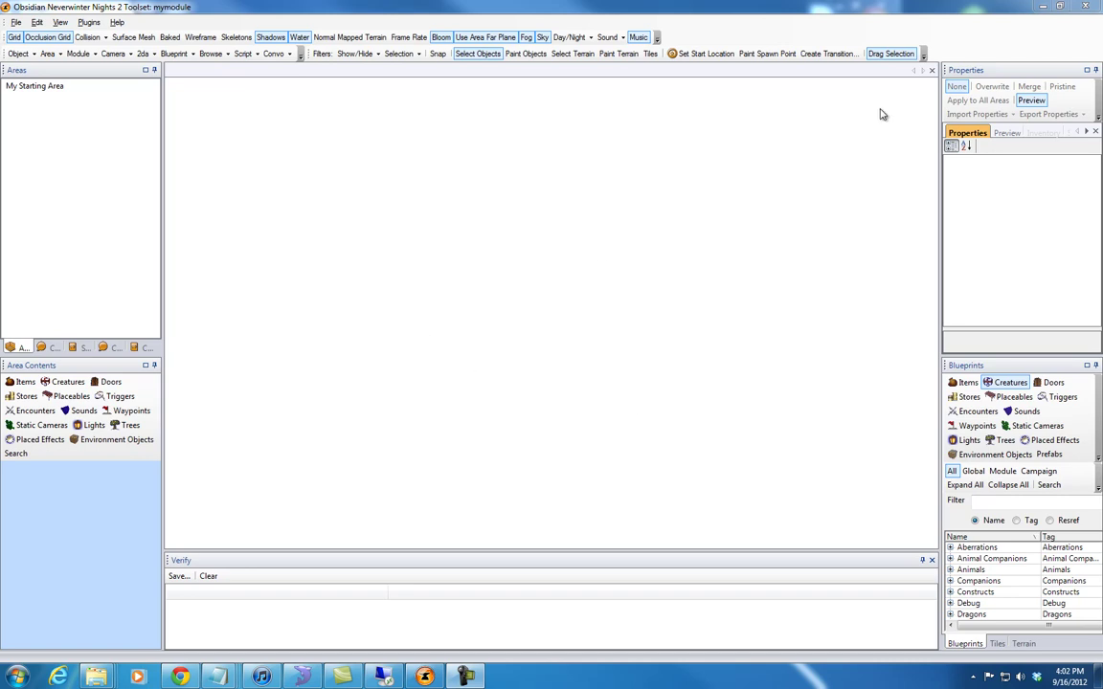
# Close the Neverwinter Nights 2 Toolset with mymodule to reveal the Google page in Chrome
pyautogui.click(1083, 8)
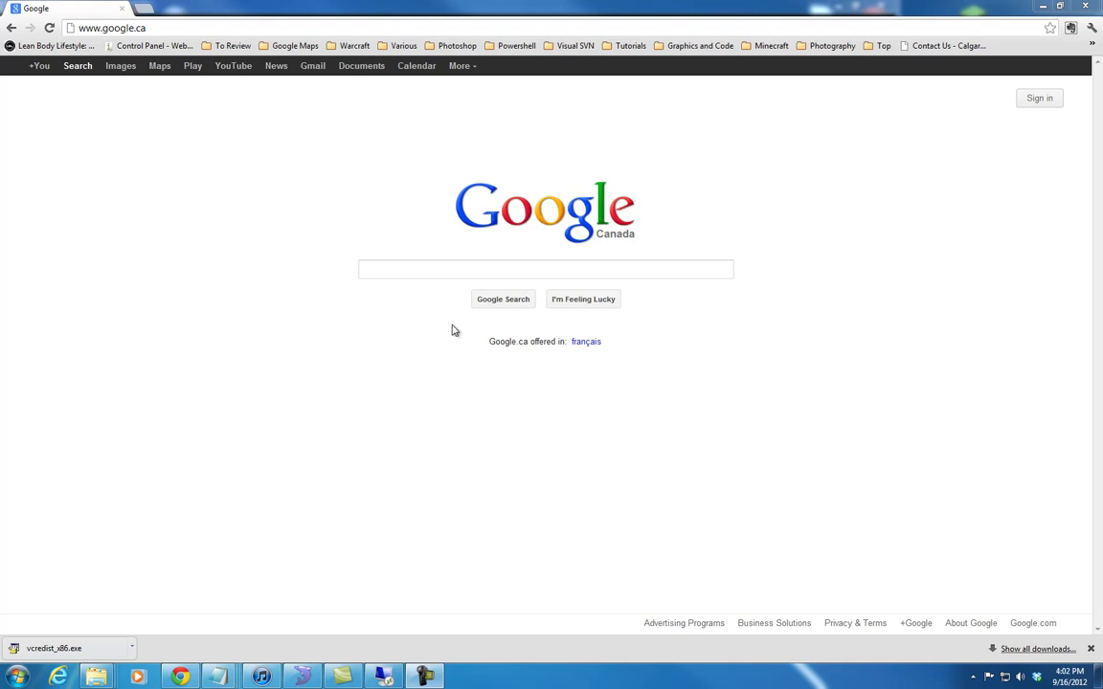
# Load the D-Link router login page at calwireless01 in Chrome
pyautogui.click(198, 26)
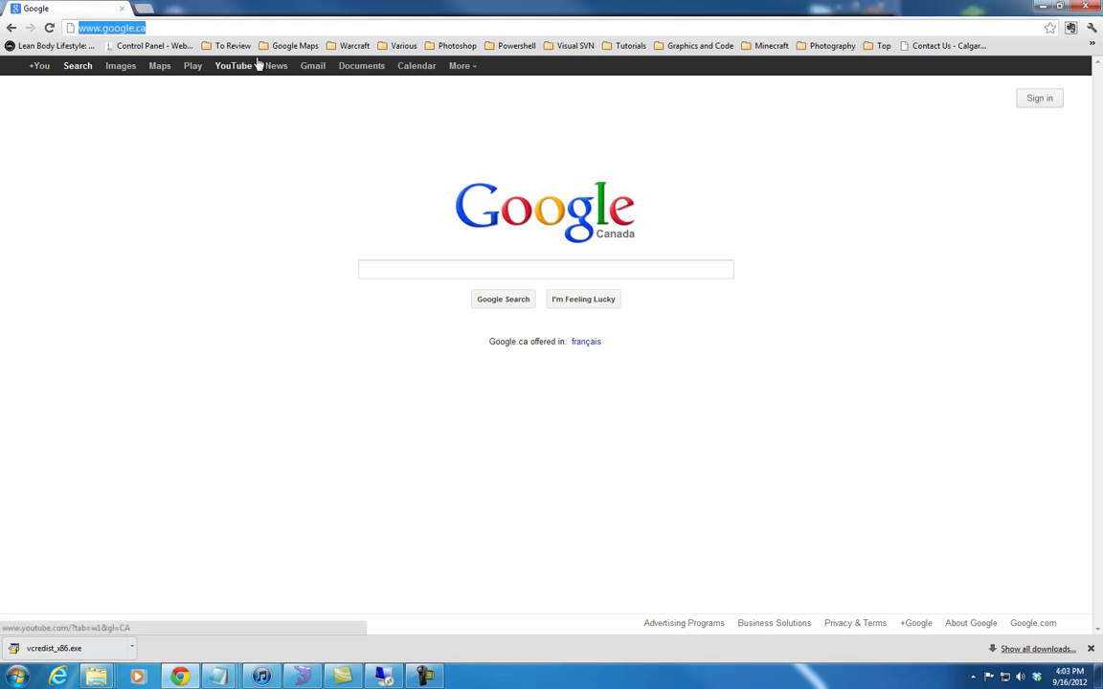
pyautogui.write('cal')
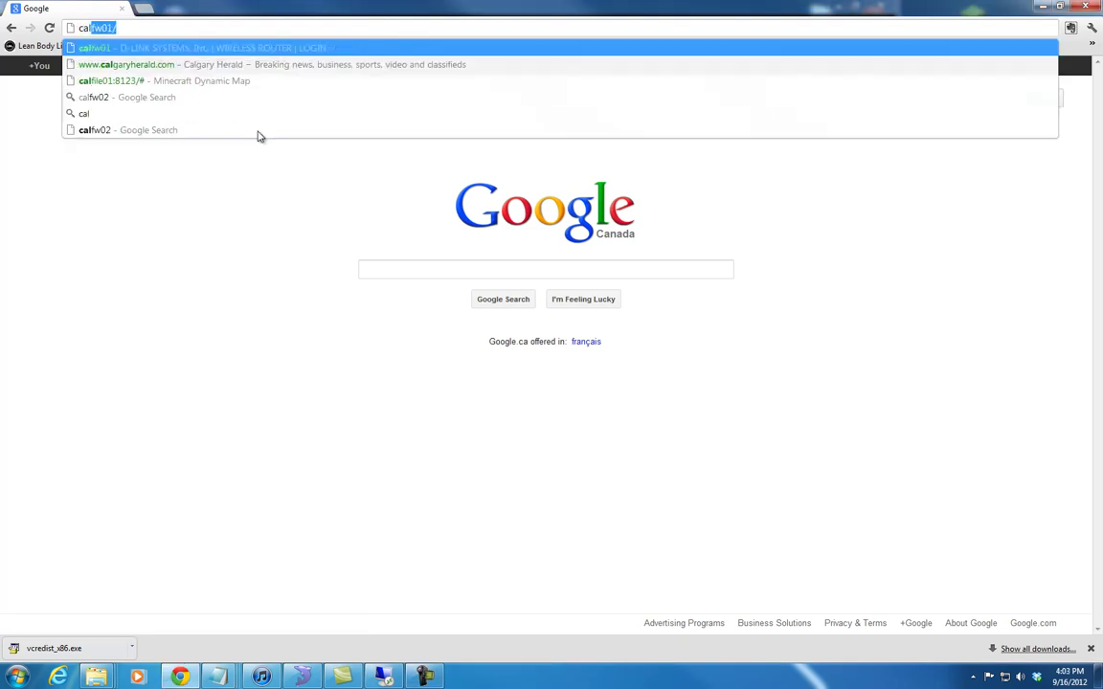
pyautogui.write('wirel')
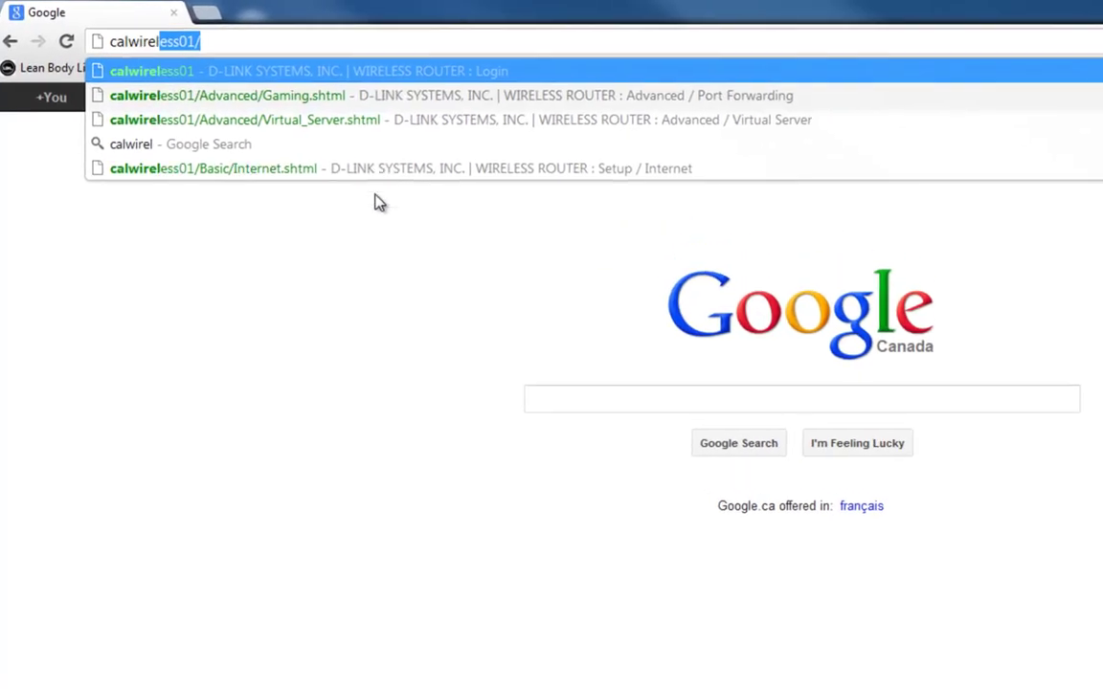
pyautogui.press('Return')
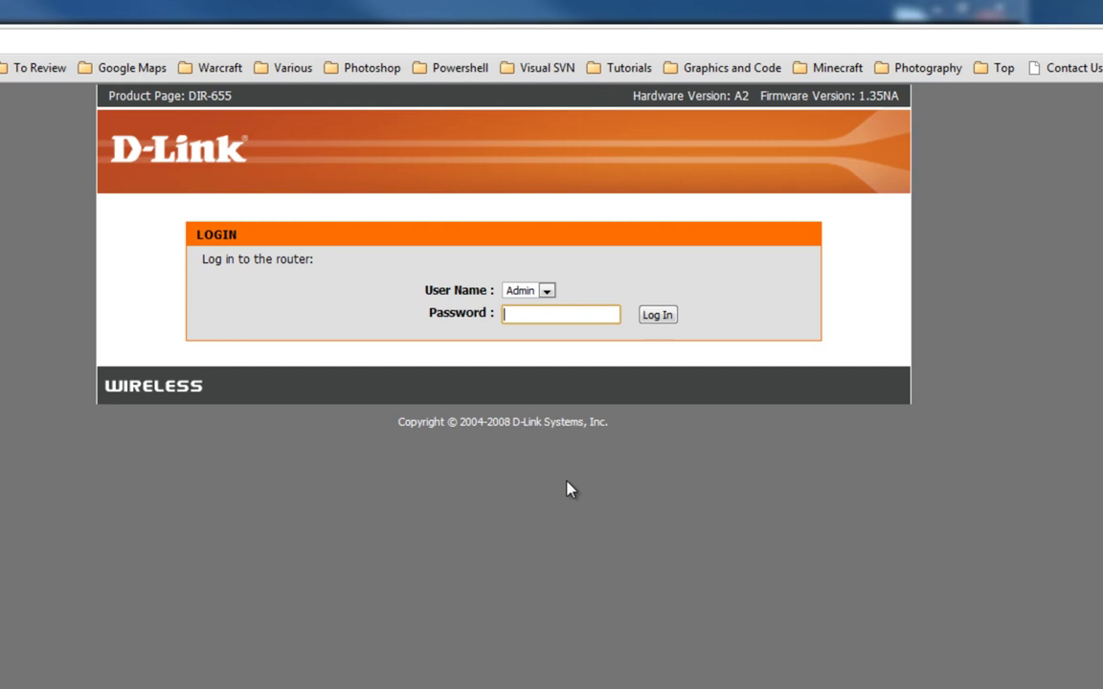
# Log in with the admin password and go to Advanced > Port Forwarding
pyautogui.write('••••••••')
pyautogui.click(657, 316)
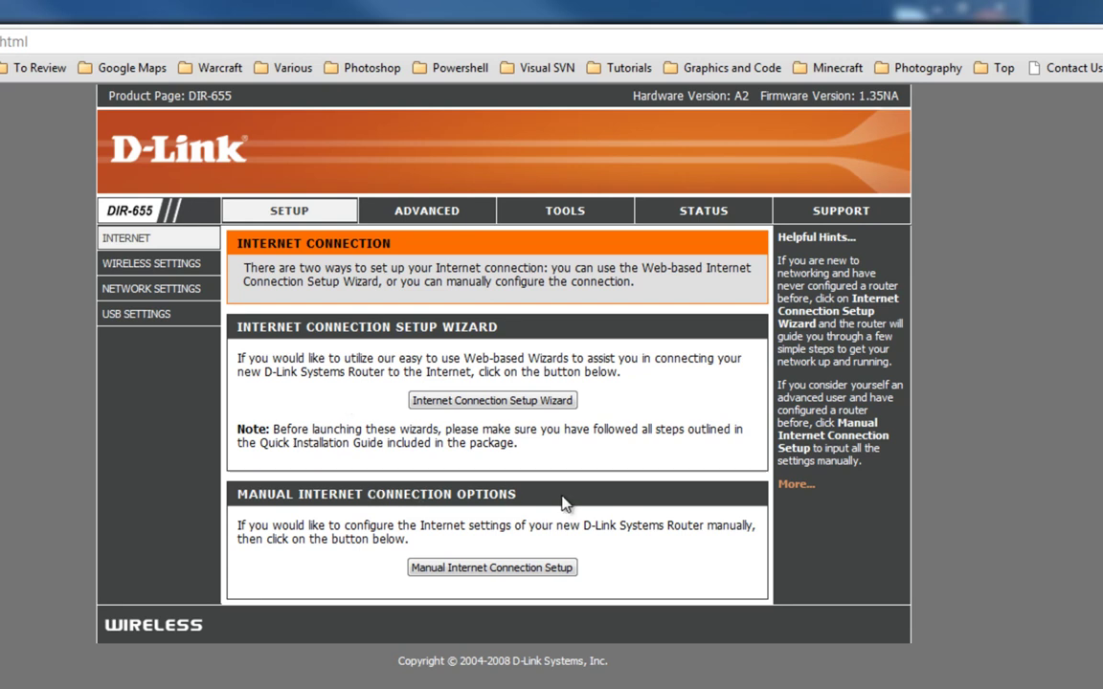
pyautogui.click(426, 216)
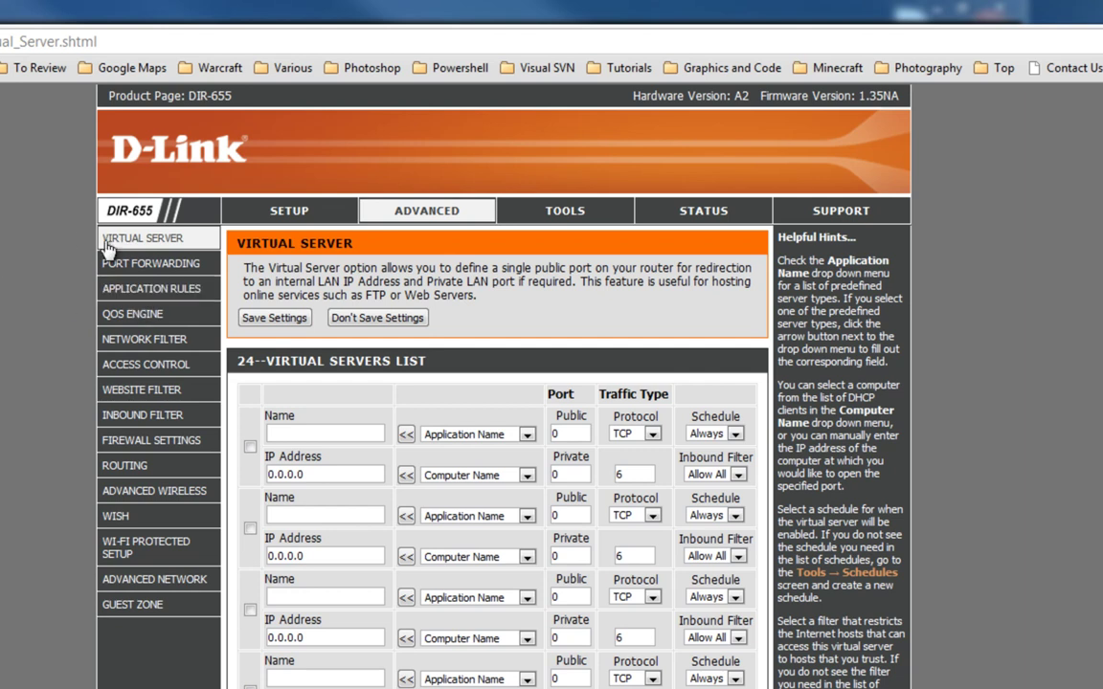
pyautogui.click(146, 273)
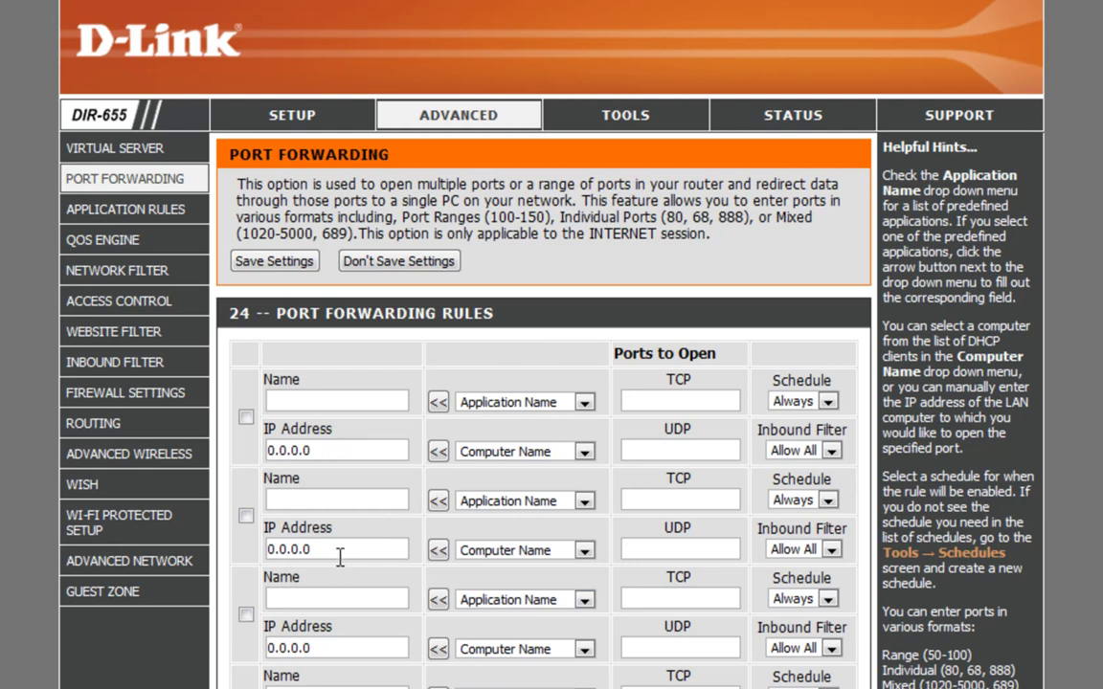
# Name the first rule NWN2, give it UDP port 5121, and select its 0.0.0.0 IP address
pyautogui.click(350, 402)
pyautogui.write('NWN2')
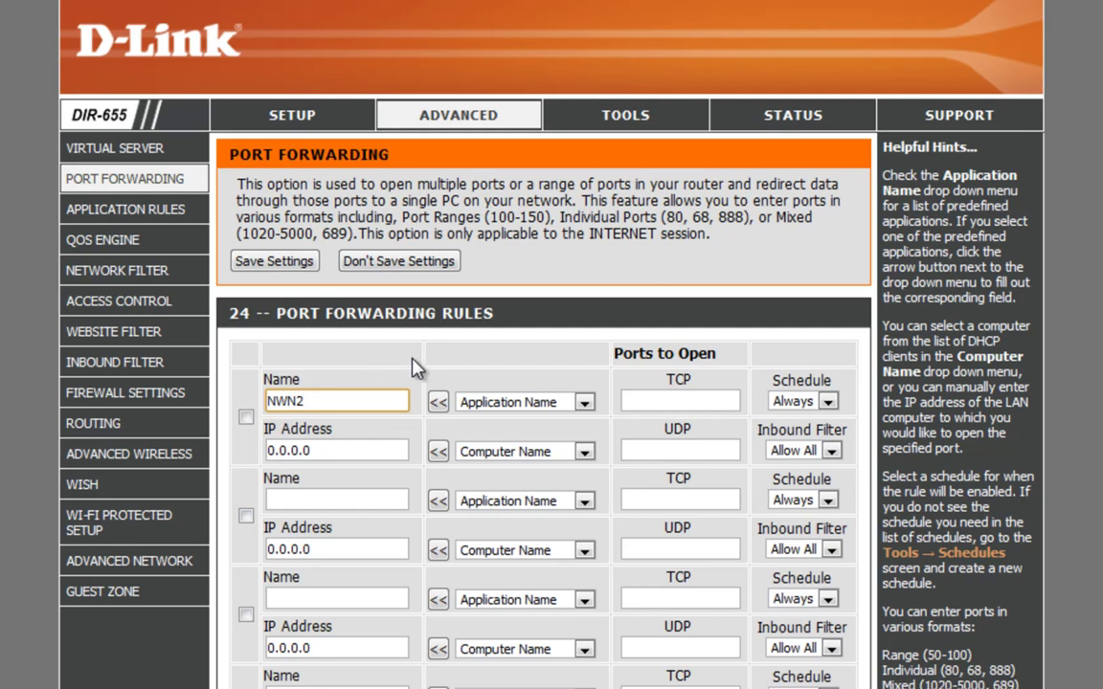
pyautogui.click(647, 401)
pyautogui.click(647, 448)
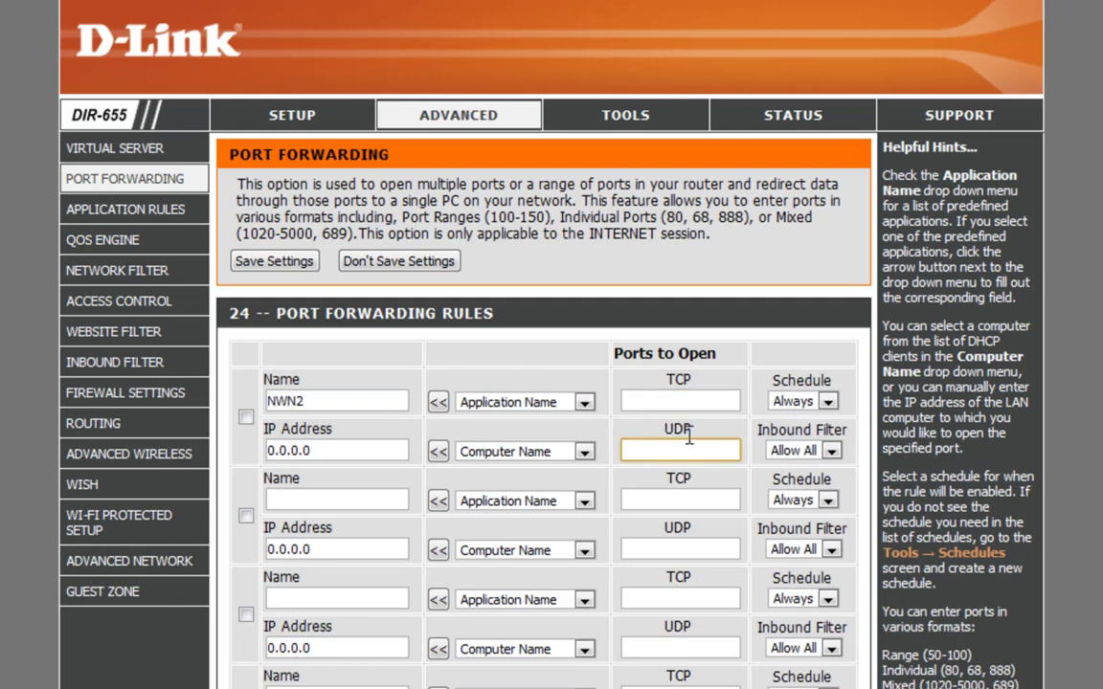
pyautogui.write('5121')
pyautogui.moveTo(364, 452); pyautogui.dragTo(243, 461)
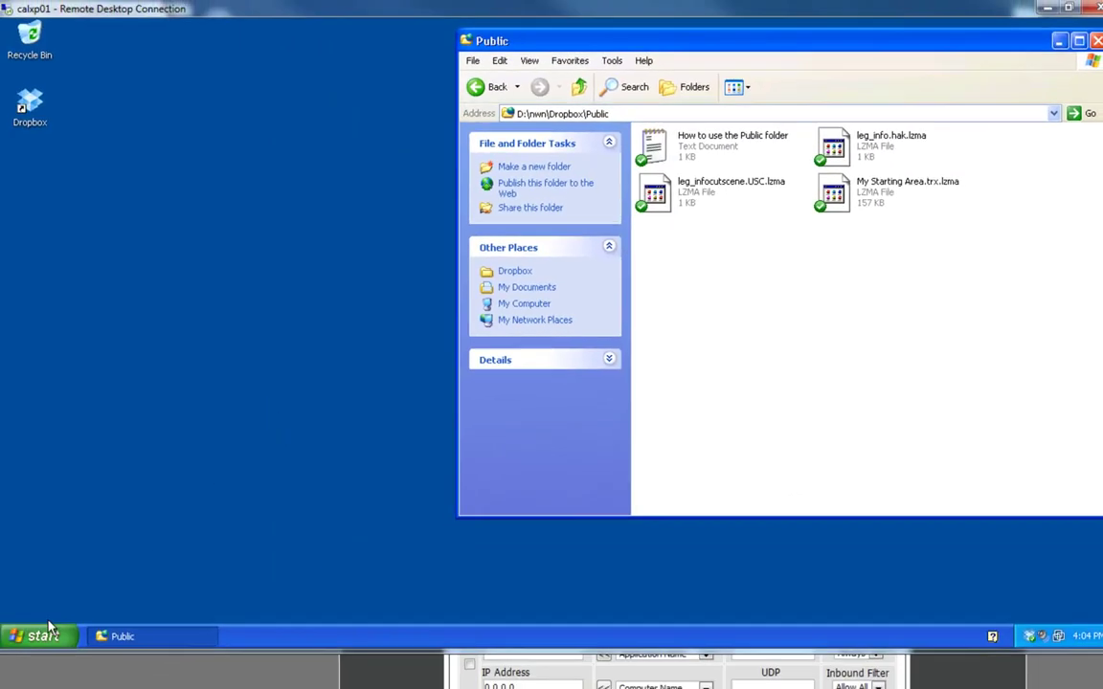
# Open cmd via Start > Run and run ipconfig, which reports 192.168.10.35
pyautogui.click(44, 636)
pyautogui.click(192, 542)
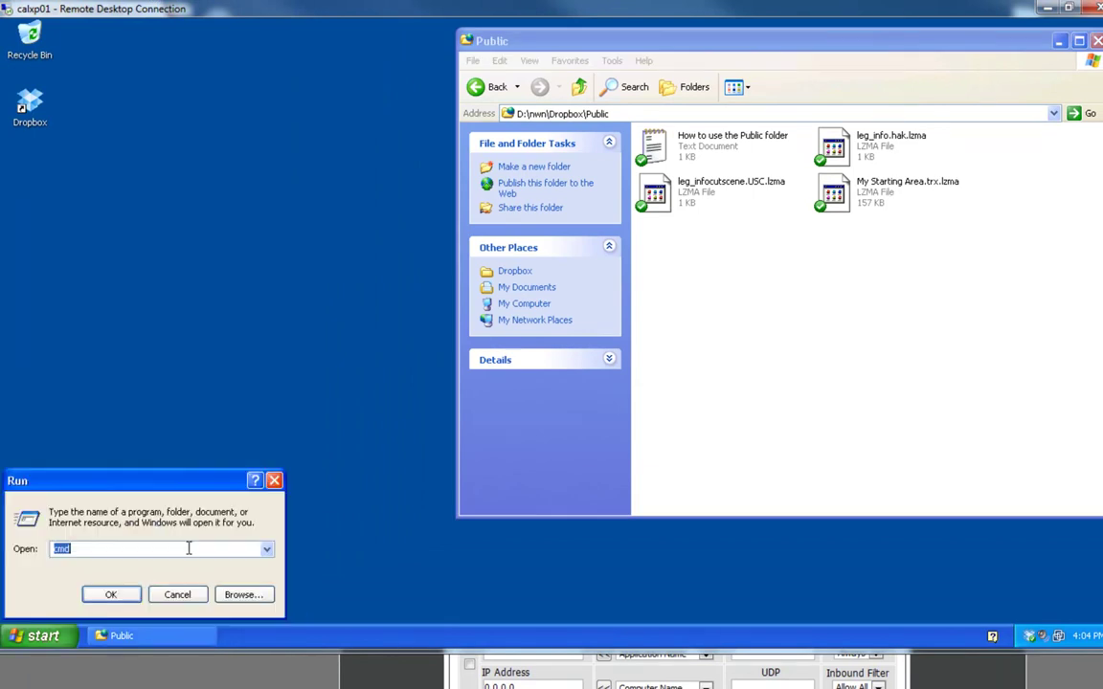
pyautogui.press('Return')
pyautogui.write('ipconfig')
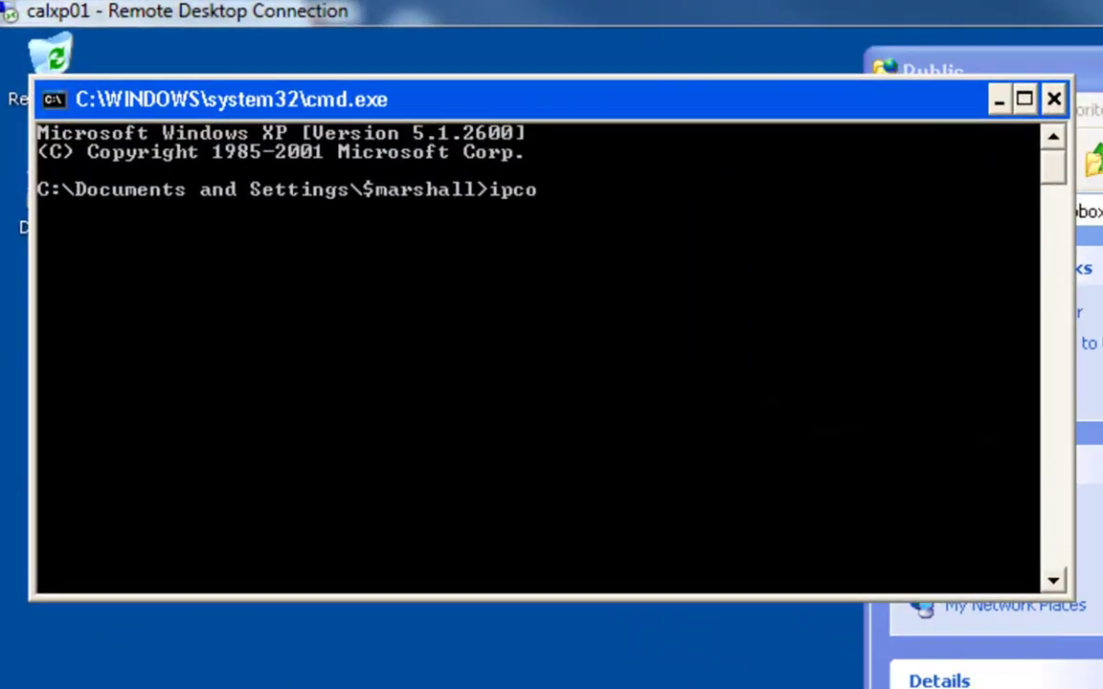
pyautogui.press('Return')
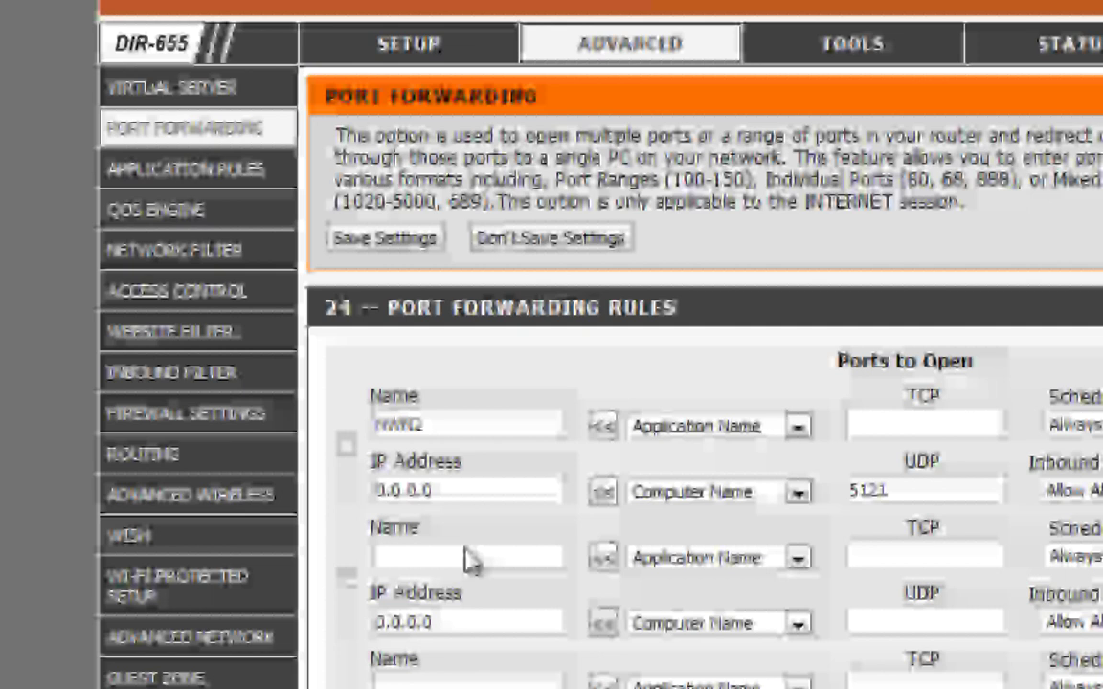
# Set the NWN2 rule's IP address to 192.168.10.35 and enable the rule
pyautogui.click(466, 490)
pyautogui.write('192.168.10.35')
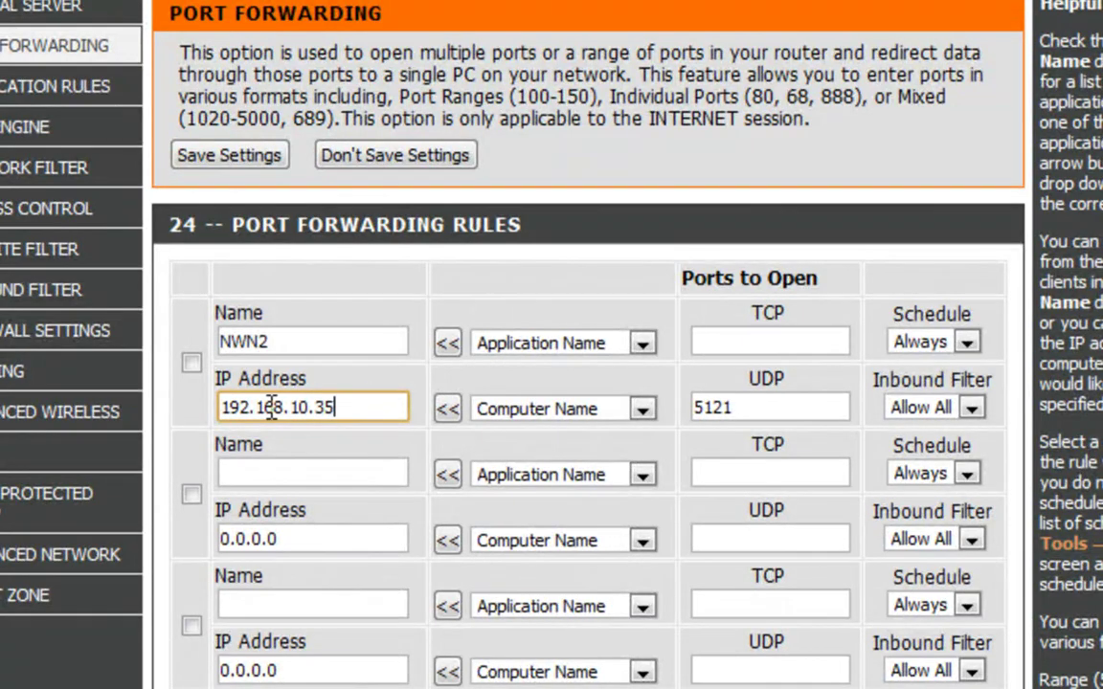
pyautogui.click(191, 362)
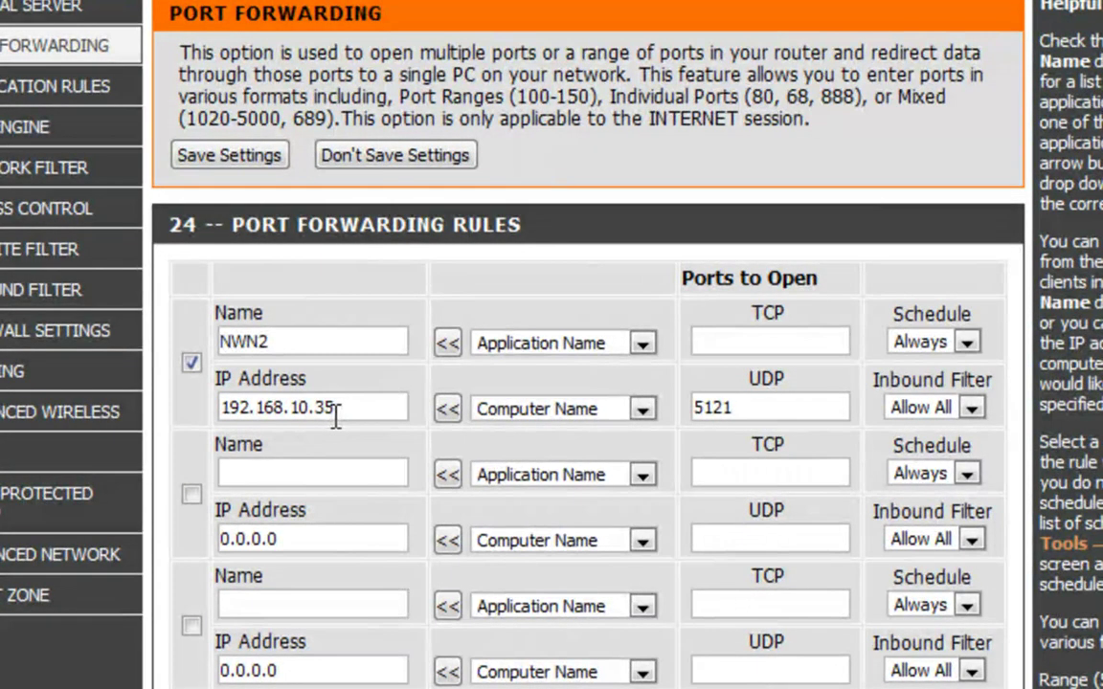
# Enter 5121 in the NWN2 rule's TCP ports box
pyautogui.click(759, 410)
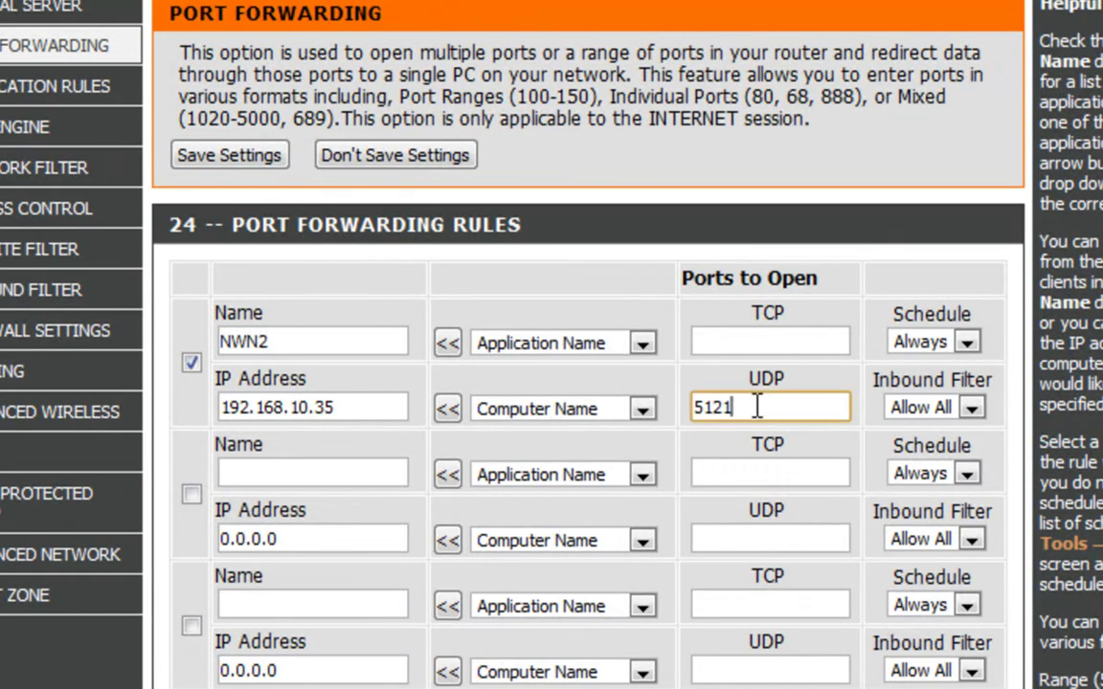
pyautogui.click(734, 341)
pyautogui.write('5121')
pyautogui.click(781, 411)
pyautogui.click(773, 346)
pyautogui.click(772, 408)
pyautogui.doubleClick(755, 344)
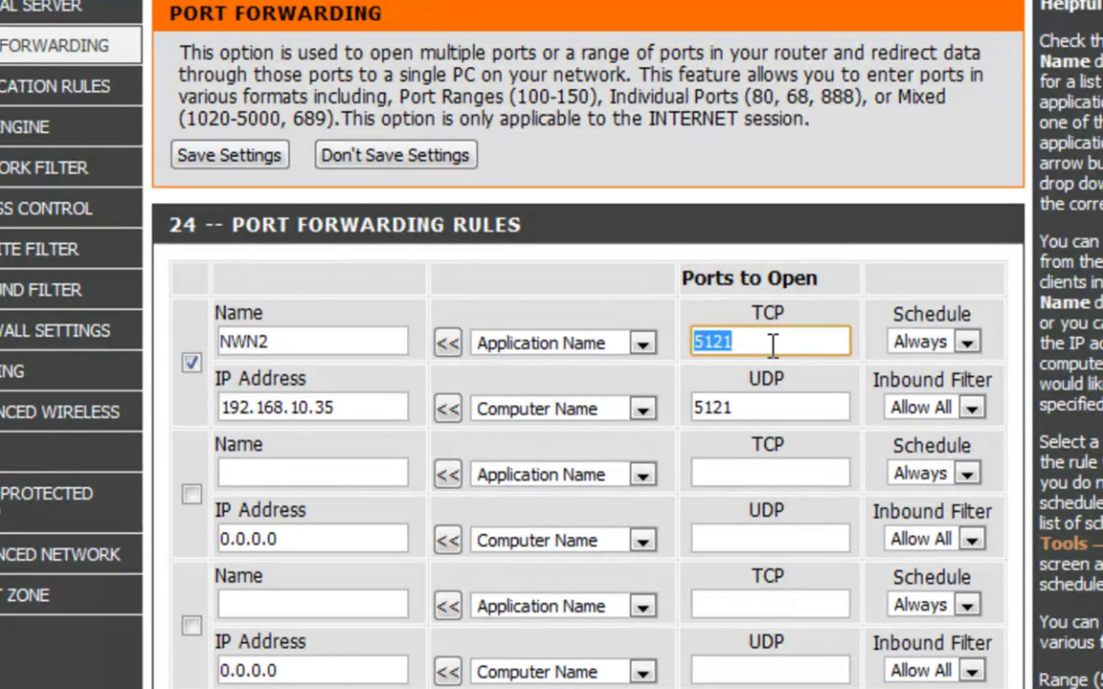
pyautogui.click(750, 335)
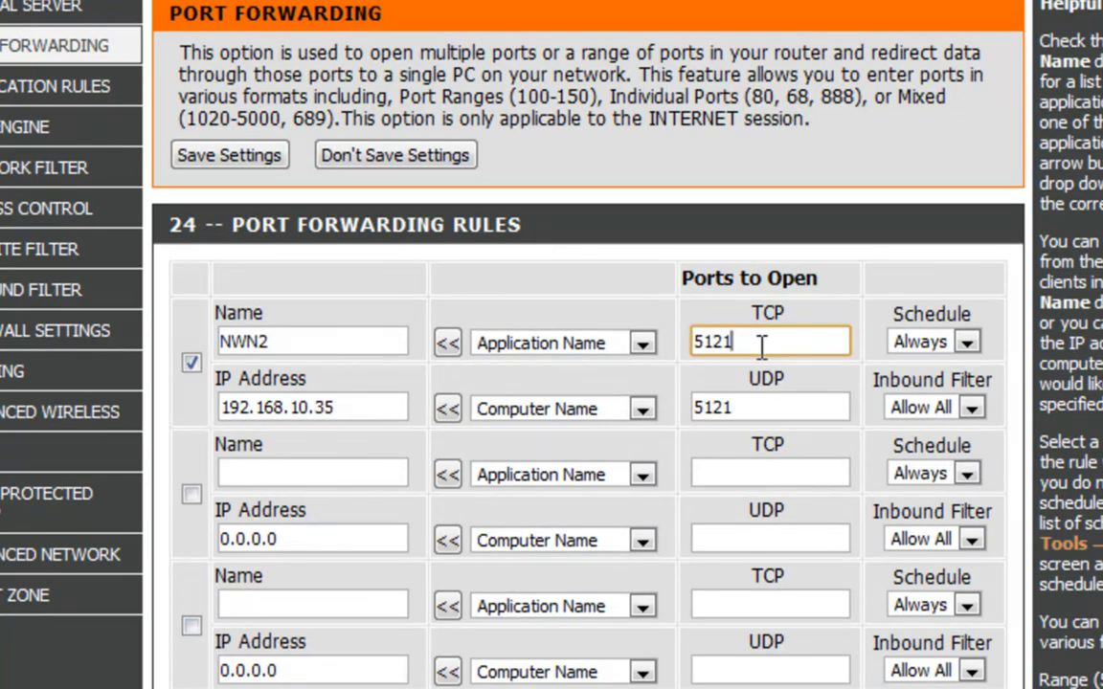
# Extend the NWN2 rule's TCP ports to 5121,3658-3660,28910 and copy that list into UDP
pyautogui.write(',')
pyautogui.write('3')
pyautogui.write('698')
pyautogui.write('-36')
pyautogui.write('60')
pyautogui.write(',2')
pyautogui.write('8910')
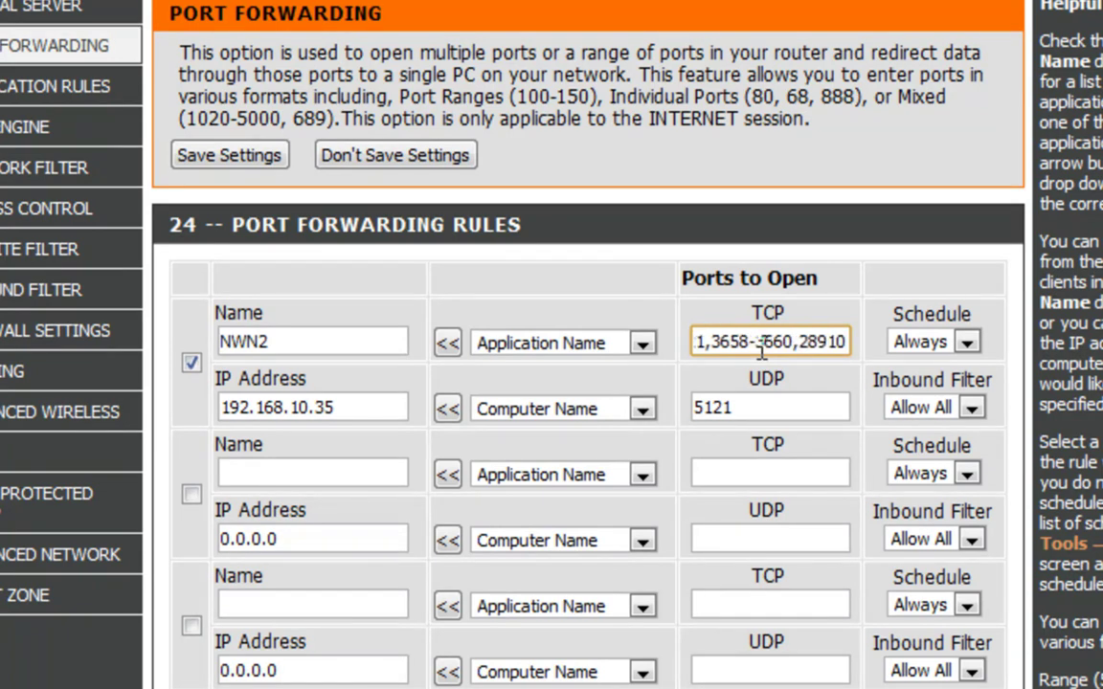
pyautogui.hotkey('ctrl', 'a')
pyautogui.hotkey('ctrl', 'c')
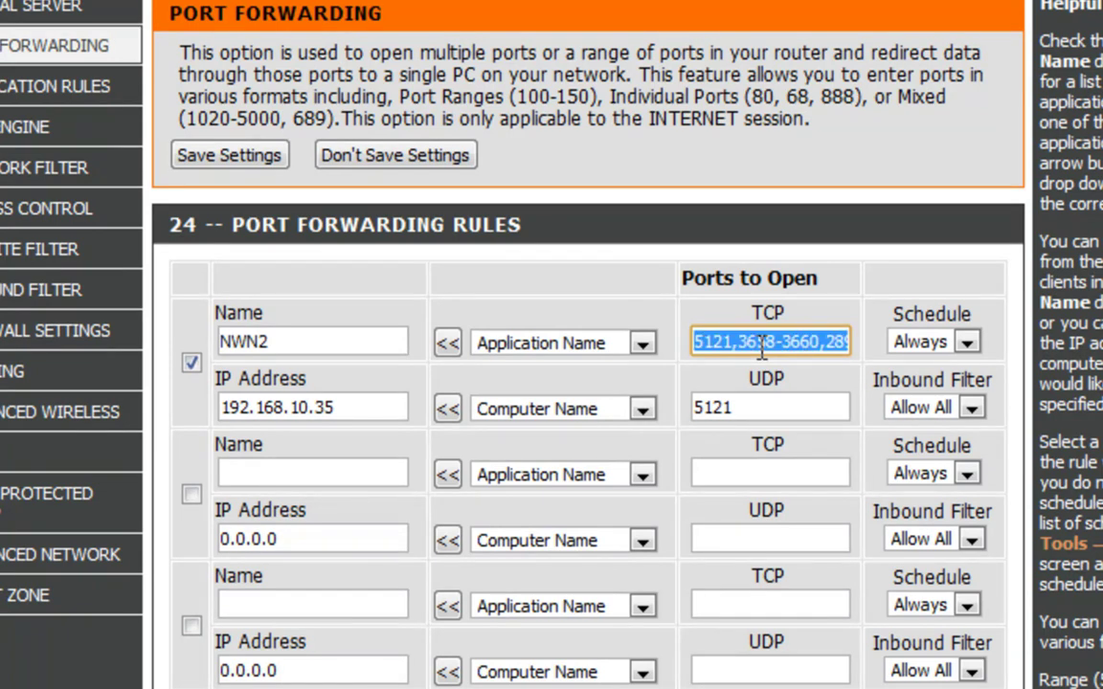
pyautogui.click(763, 419)
pyautogui.hotkey('ctrl', 'a')
pyautogui.hotkey('ctrl', 'v')
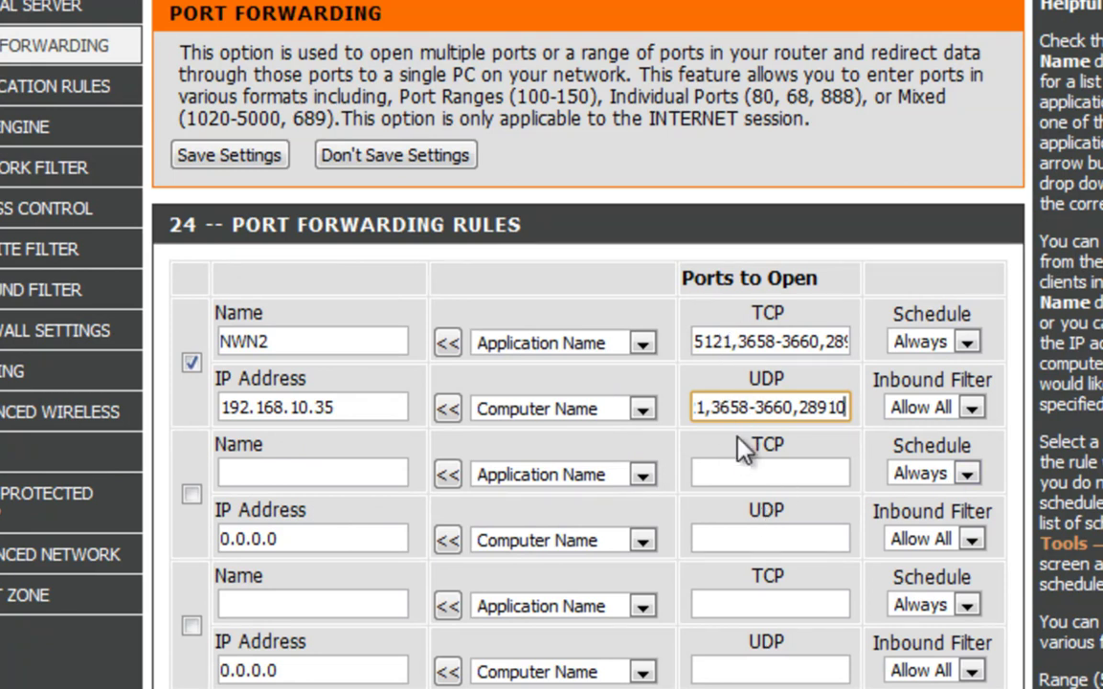
# Name the second rule 'NWN2 Rule 2' and step through the second and third rules' port and IP fields
pyautogui.click(300, 469)
pyautogui.write('NWN2 ')
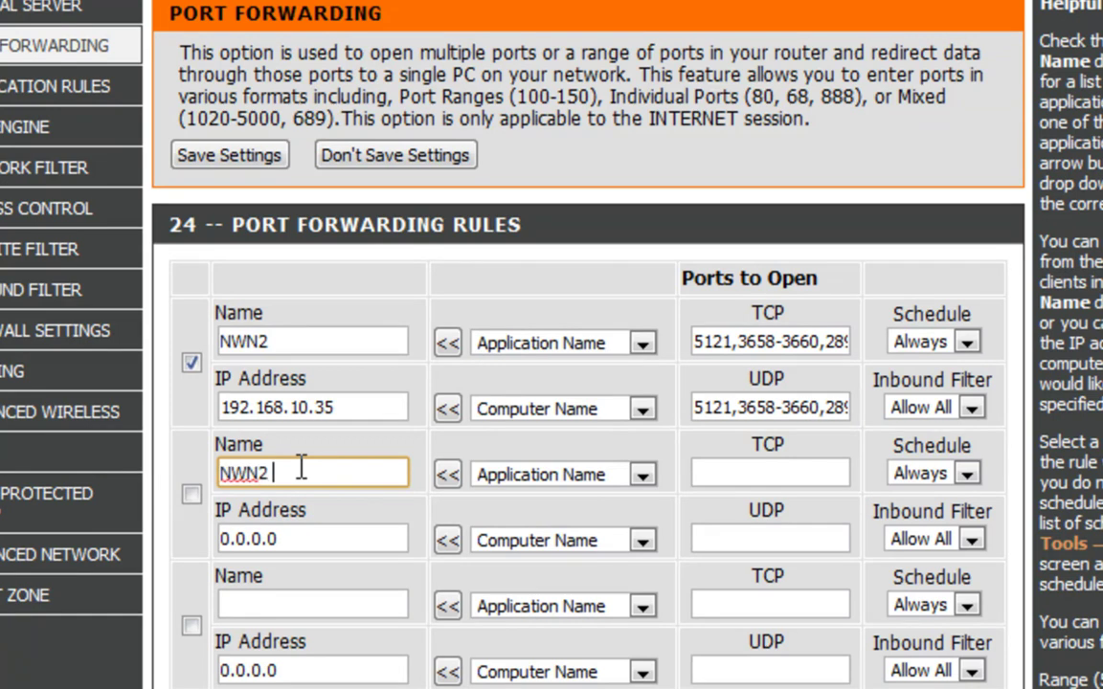
pyautogui.write('Rule 2')
pyautogui.click(773, 471)
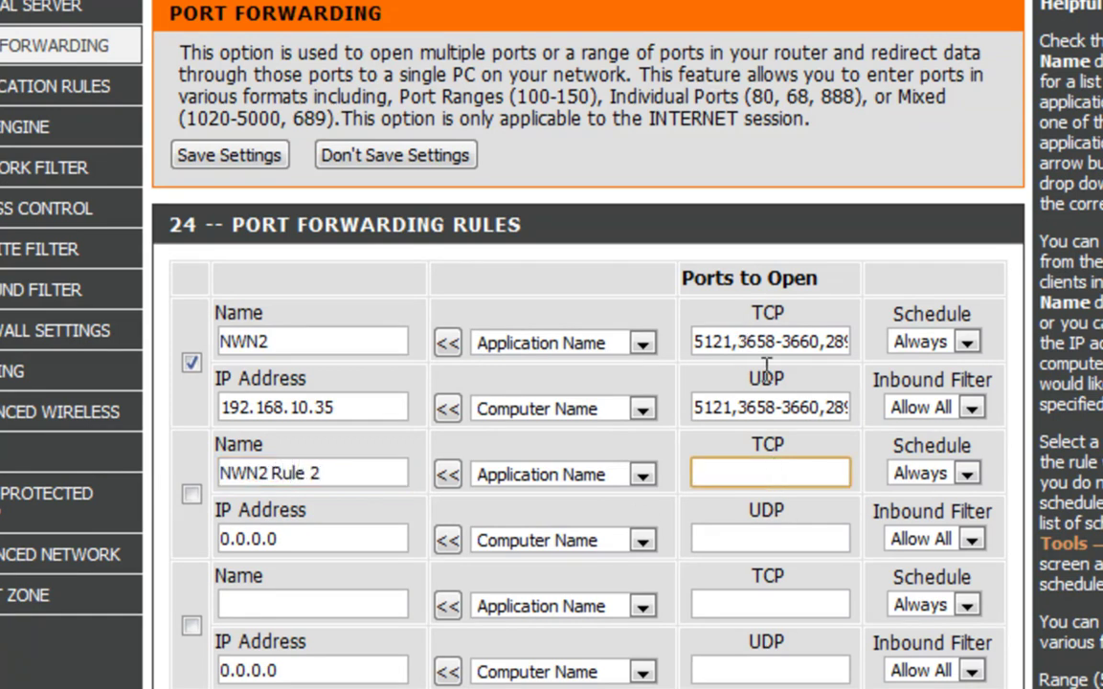
pyautogui.click(743, 538)
pyautogui.moveTo(359, 531); pyautogui.dragTo(180, 532)
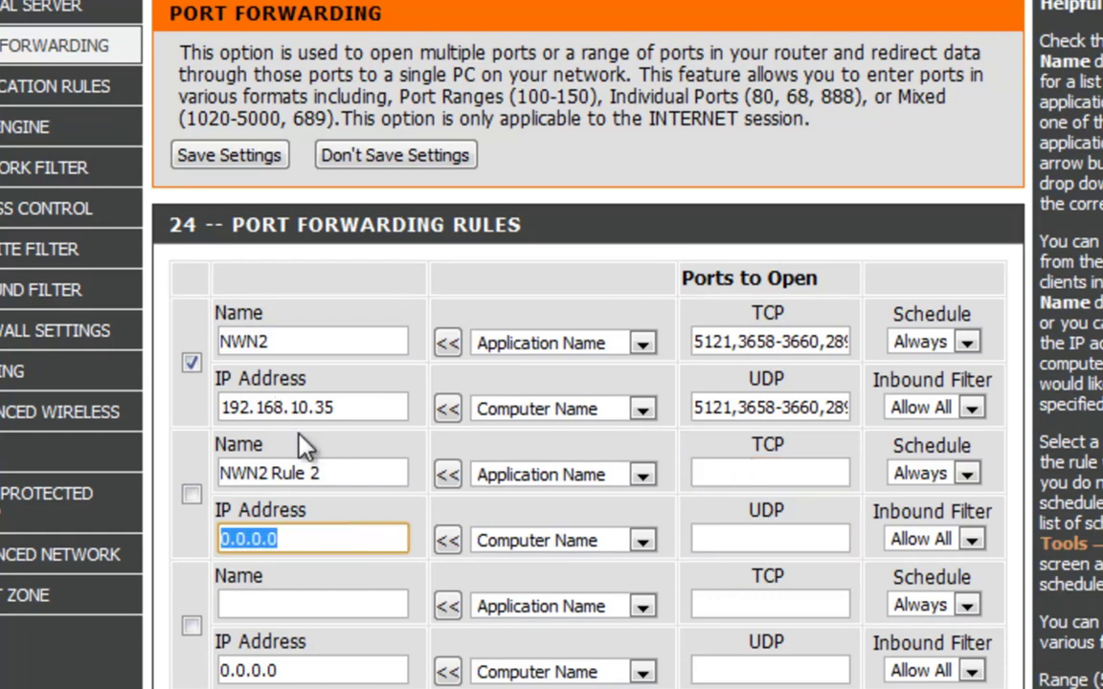
pyautogui.click(279, 603)
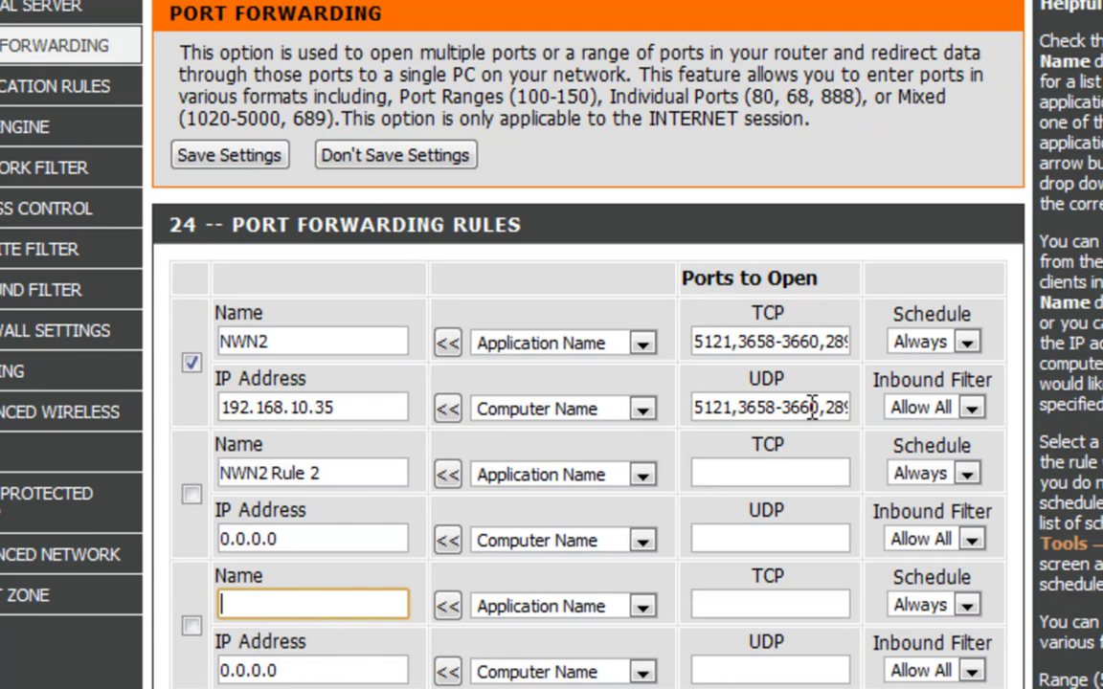
pyautogui.moveTo(819, 407); pyautogui.dragTo(939, 402)
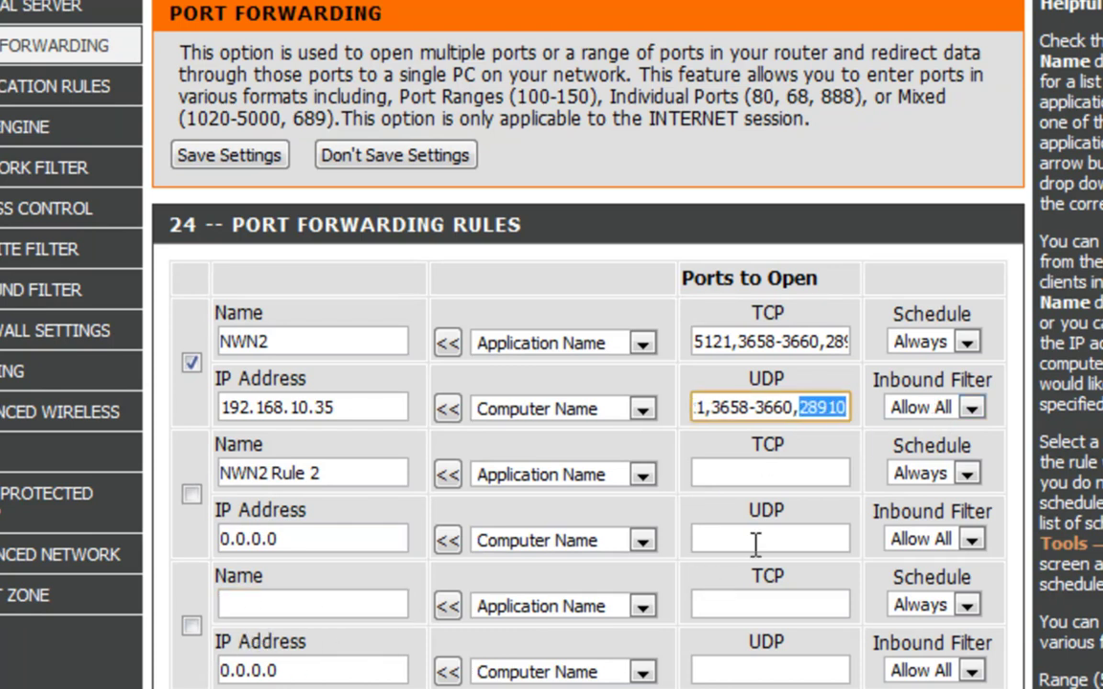
pyautogui.click(741, 597)
pyautogui.click(747, 673)
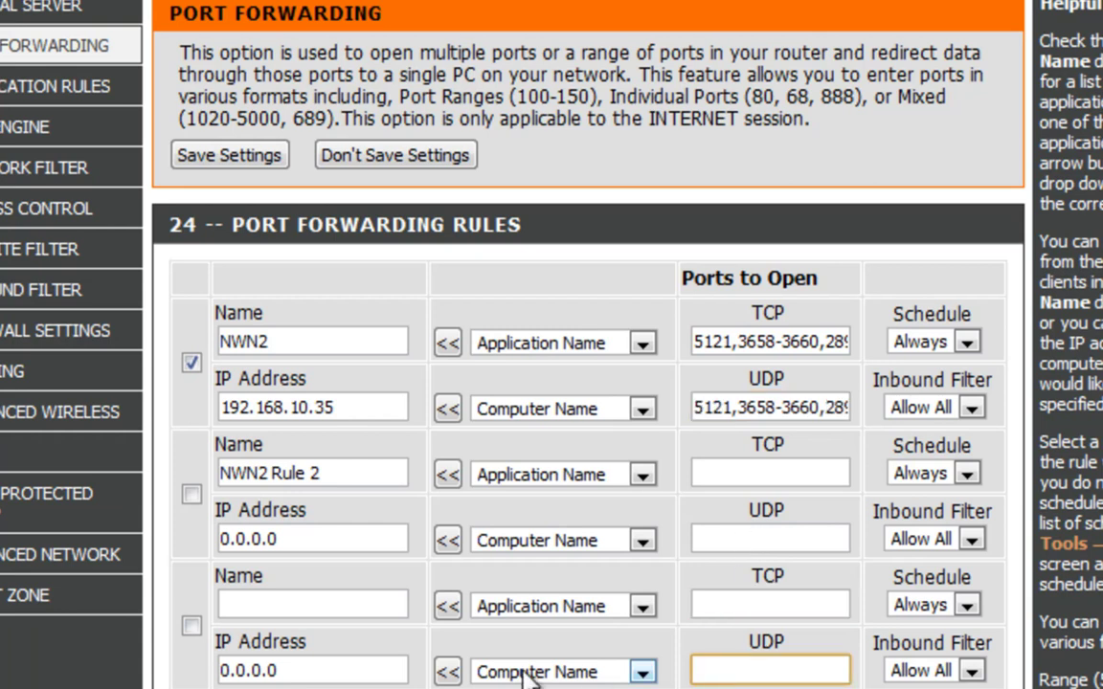
pyautogui.moveTo(290, 670); pyautogui.dragTo(185, 668)
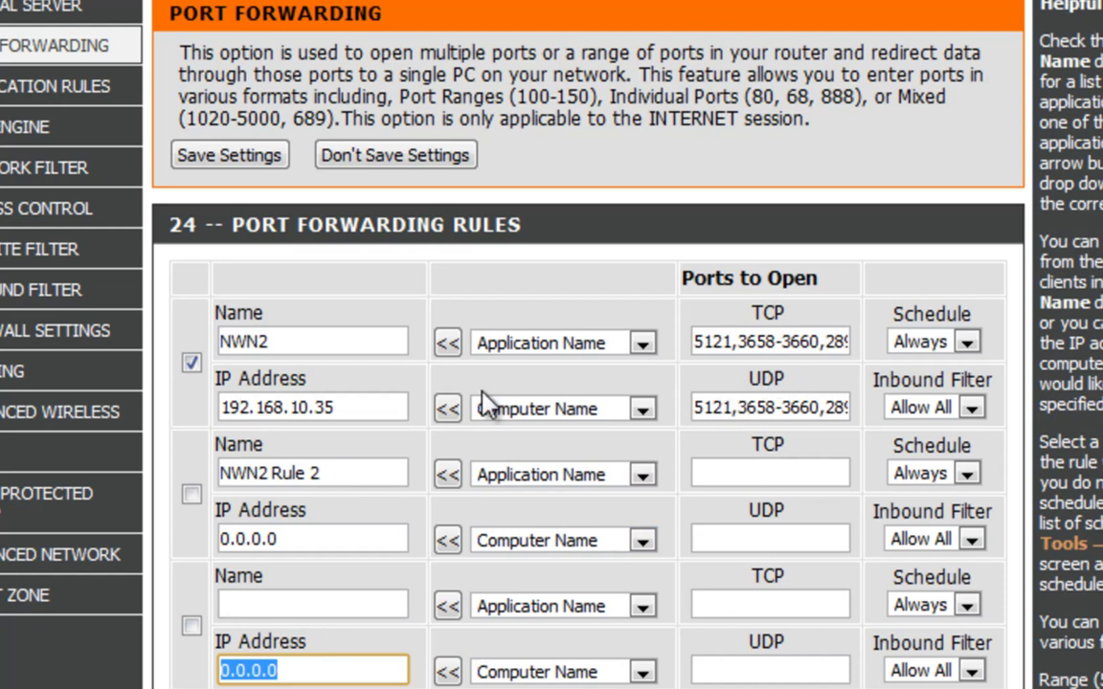
# Save the port forwarding settings, choose Reboot Later, and close the remote cmd.exe window
pyautogui.click(227, 161)
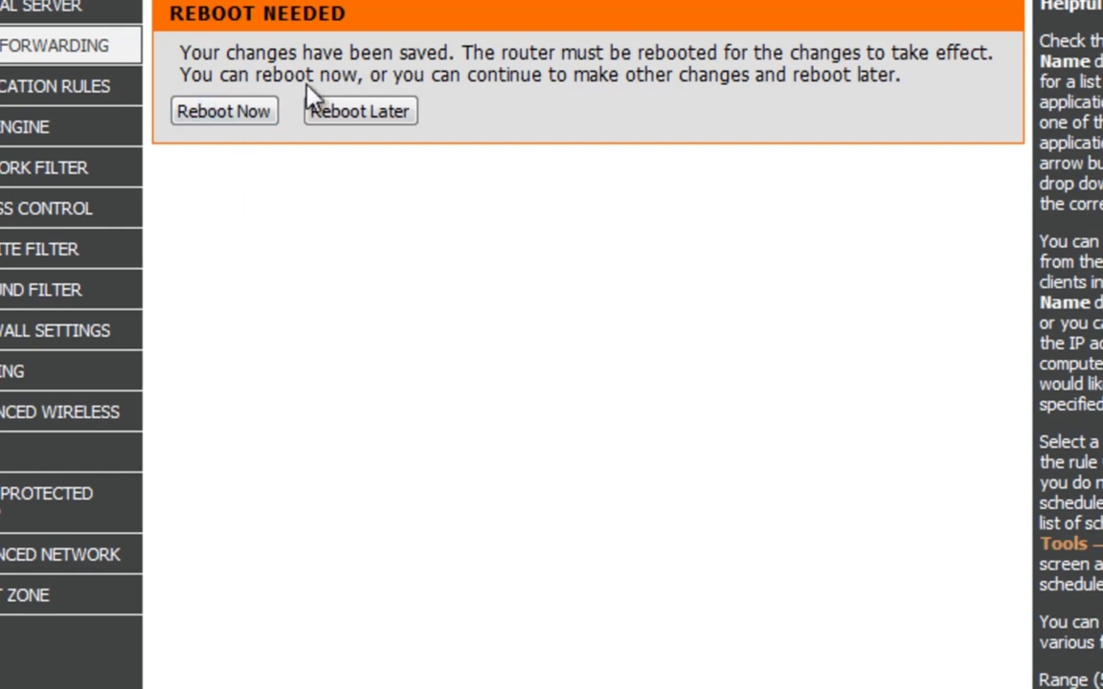
pyautogui.click(359, 112)
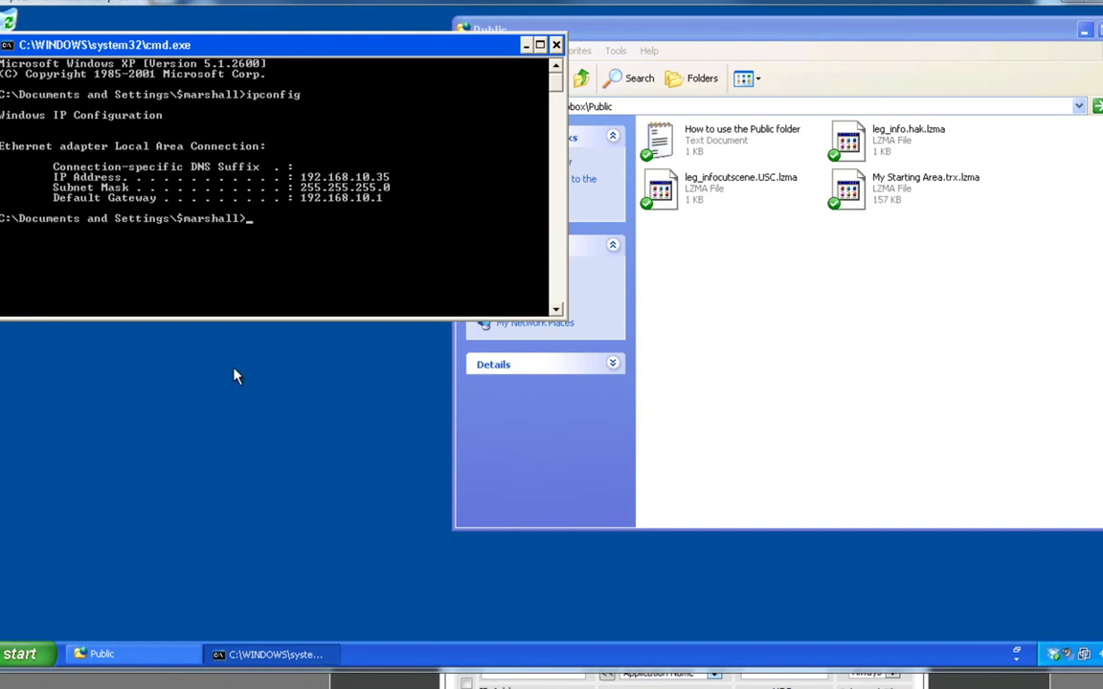
pyautogui.click(557, 45)
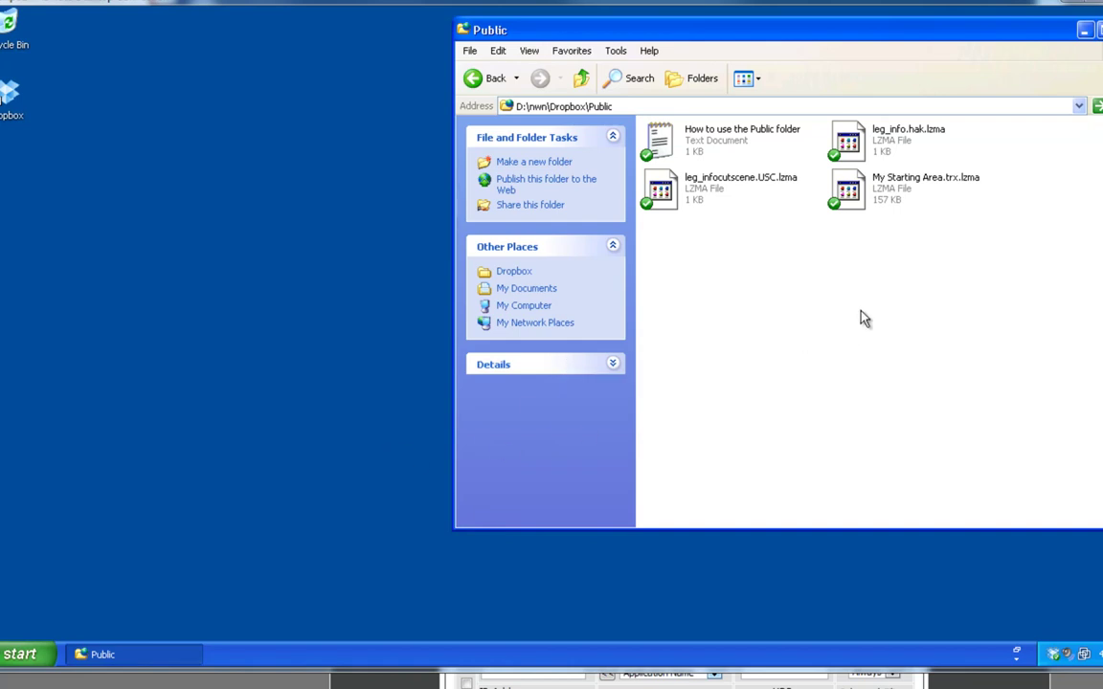
pyautogui.click(1098, 29)
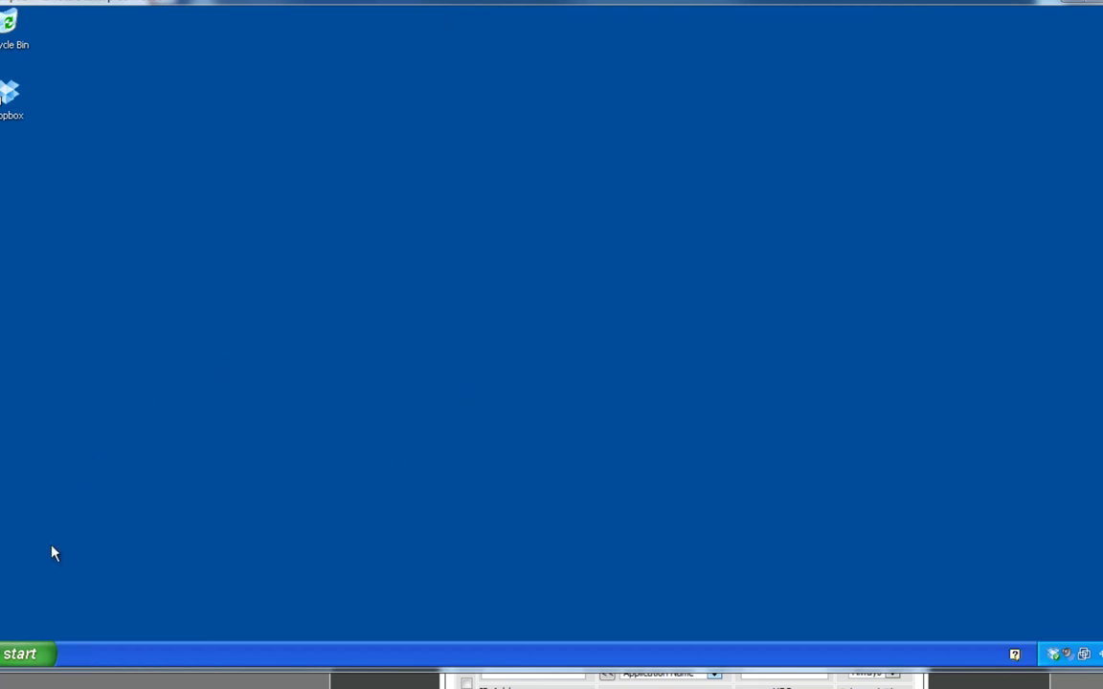
pyautogui.click(12, 657)
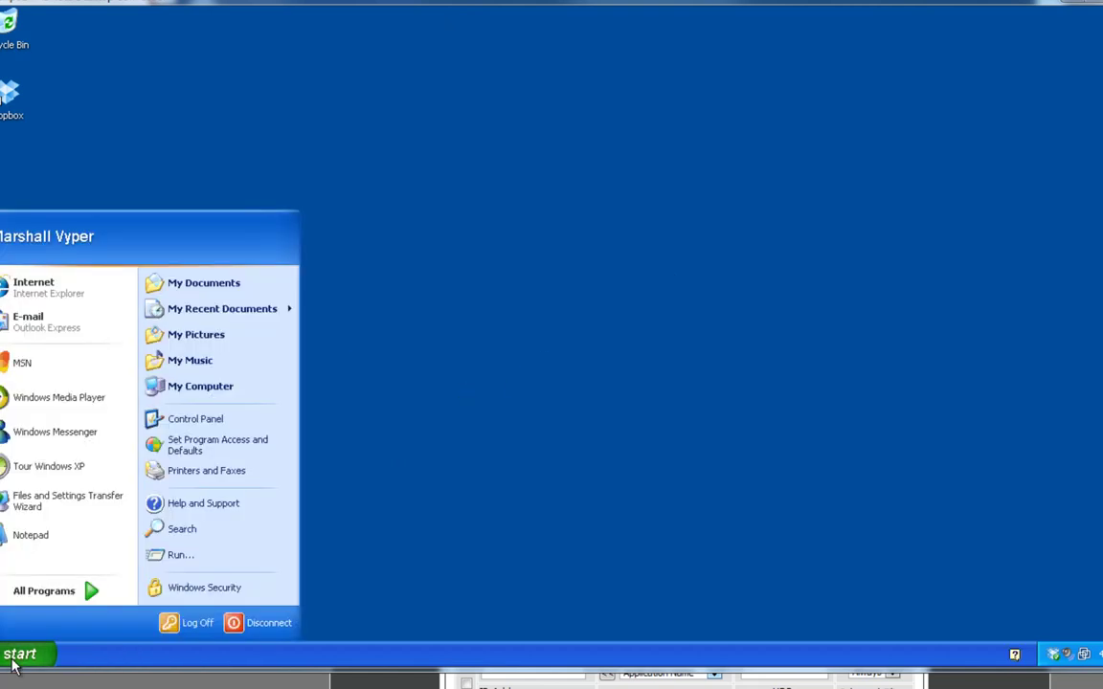
pyautogui.click(209, 393)
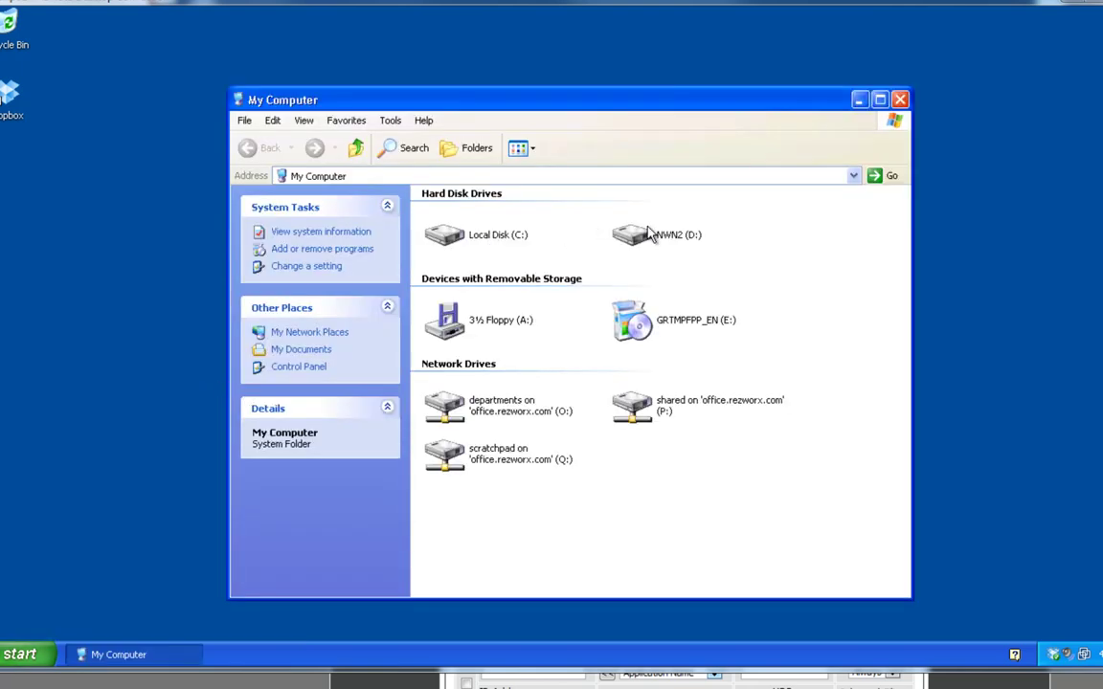
pyautogui.doubleClick(676, 235)
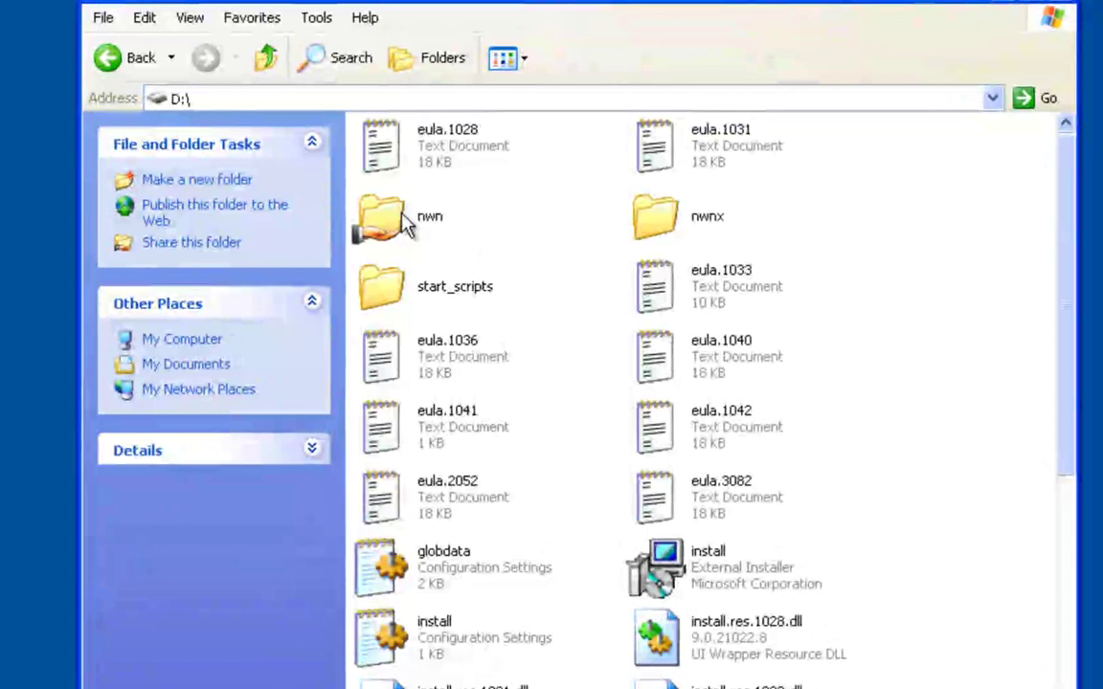
pyautogui.doubleClick(382, 219)
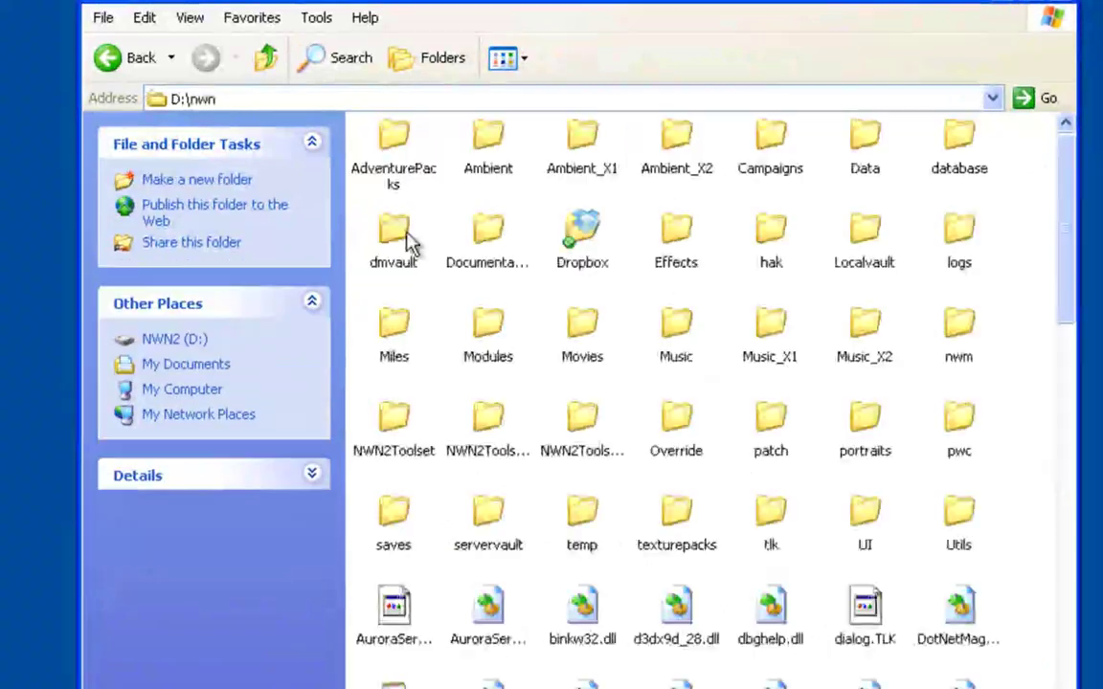
pyautogui.doubleClick(582, 235)
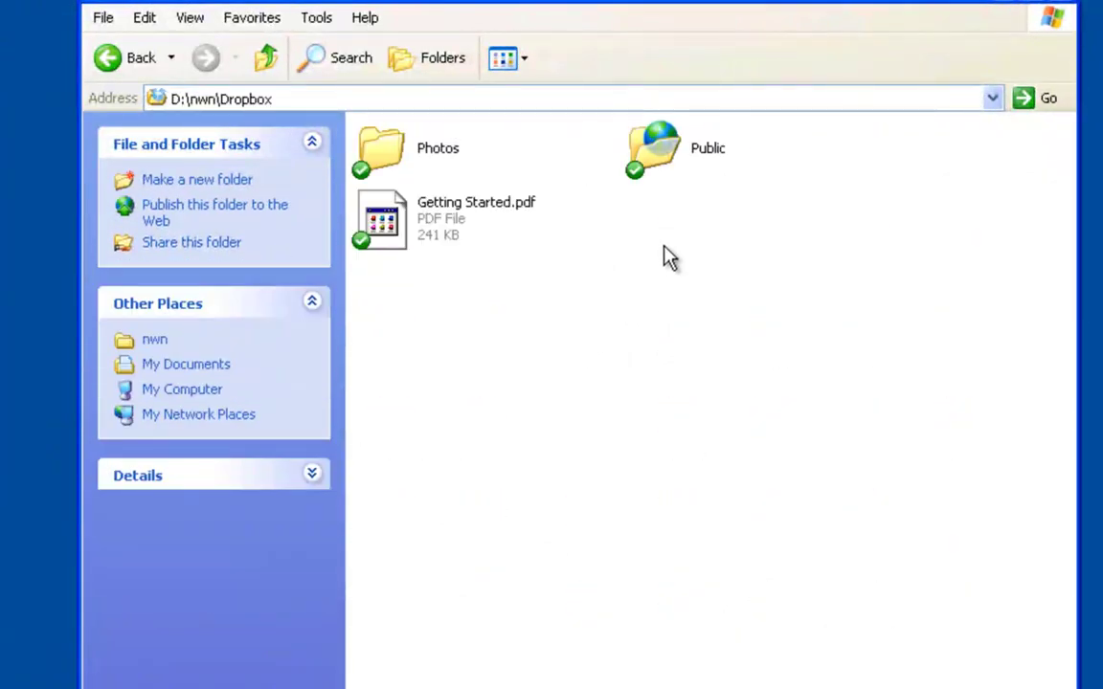
pyautogui.doubleClick(656, 148)
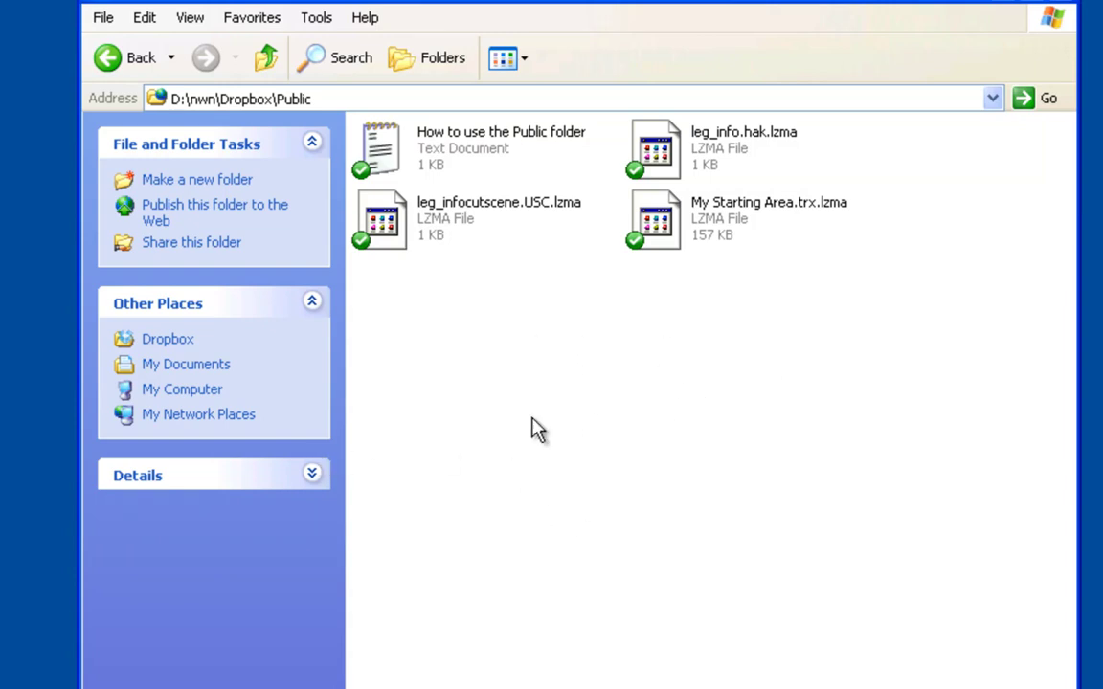
# Launch Notepad, paste the 'Welcome to My Module' message with feature bullets, and correct Pleny to Plenty
pyautogui.press('super')
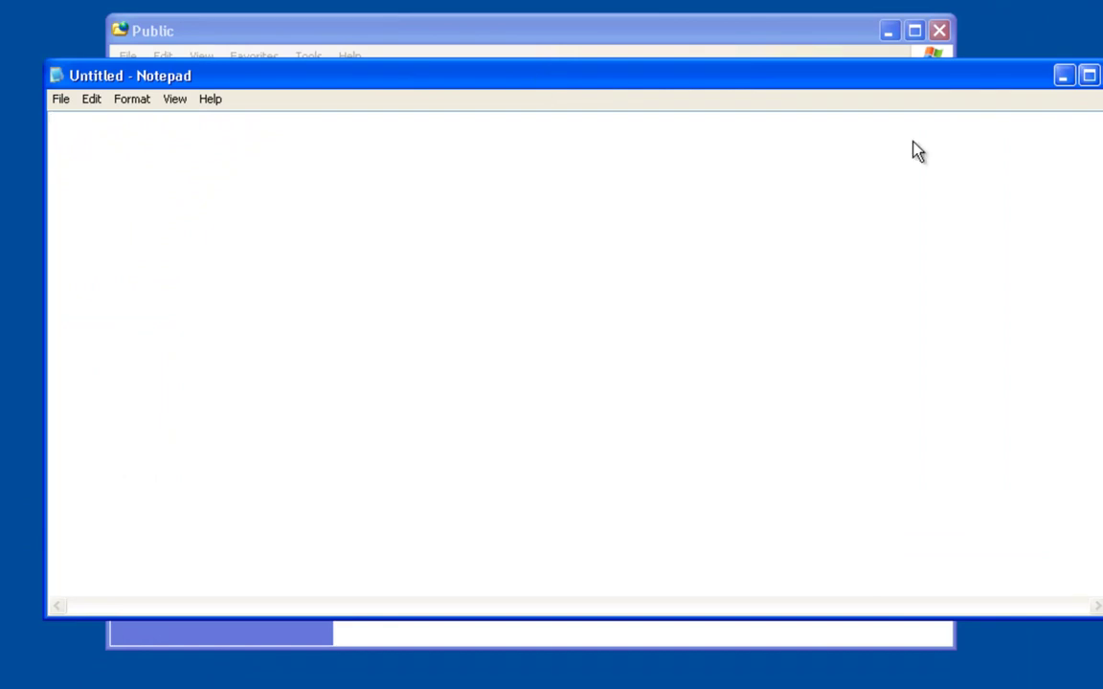
pyautogui.hotkey('ctrl', 'v')
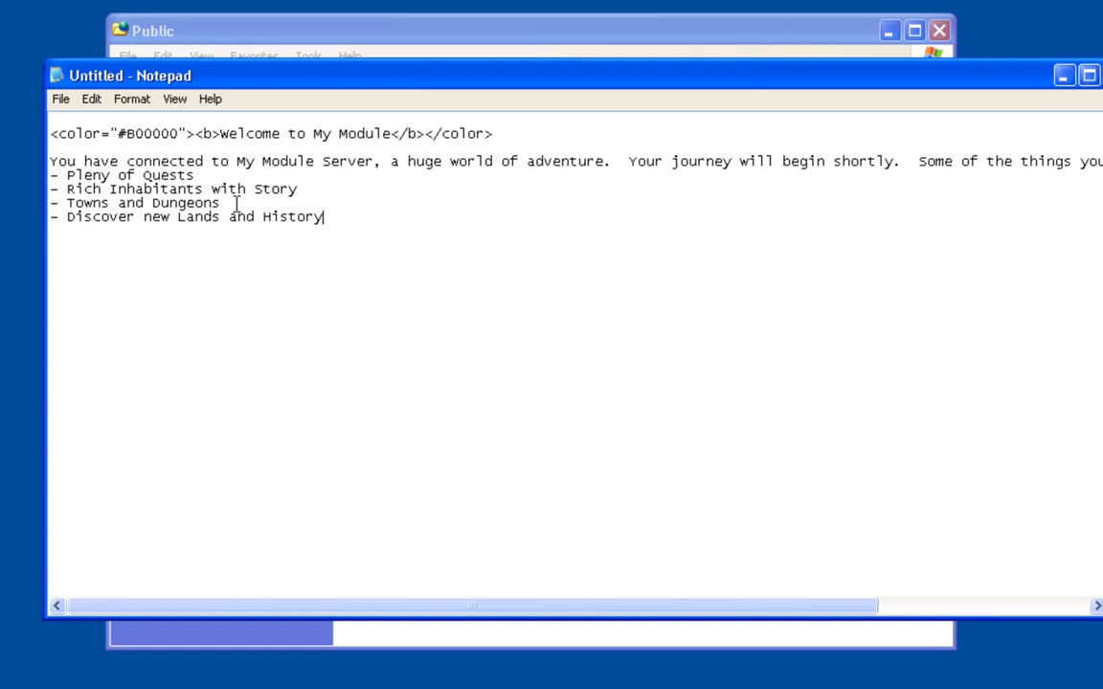
pyautogui.moveTo(424, 609); pyautogui.dragTo(185, 602)
pyautogui.moveTo(220, 134); pyautogui.dragTo(398, 128)
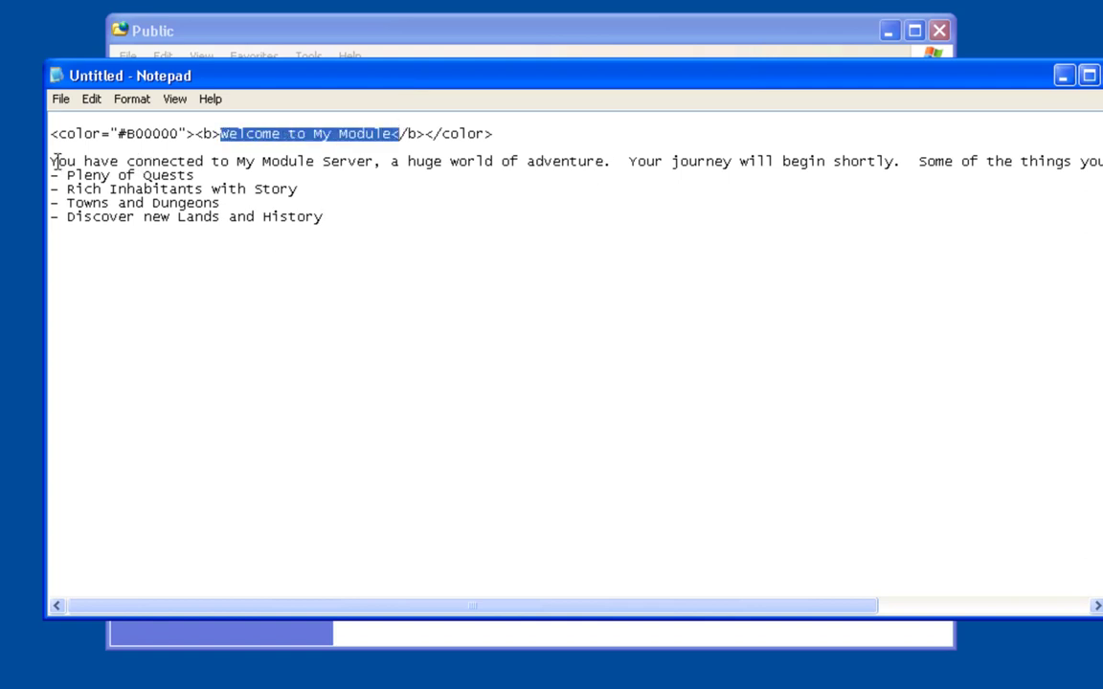
pyautogui.moveTo(55, 161); pyautogui.dragTo(299, 189)
pyautogui.click(206, 165)
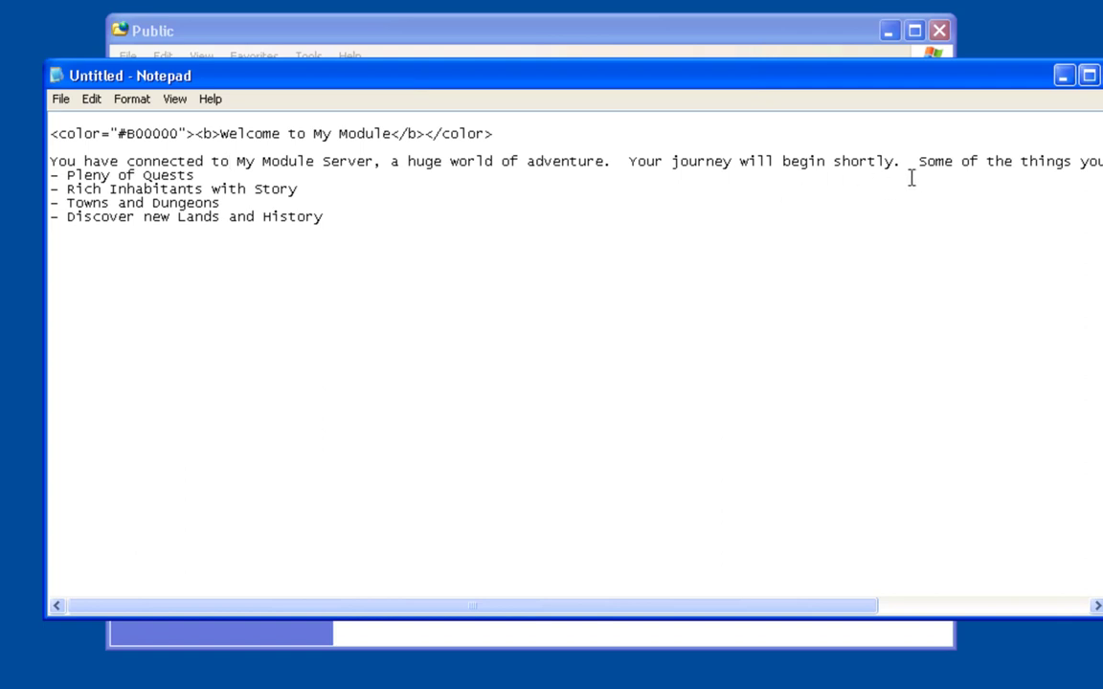
pyautogui.moveTo(676, 617); pyautogui.dragTo(406, 606)
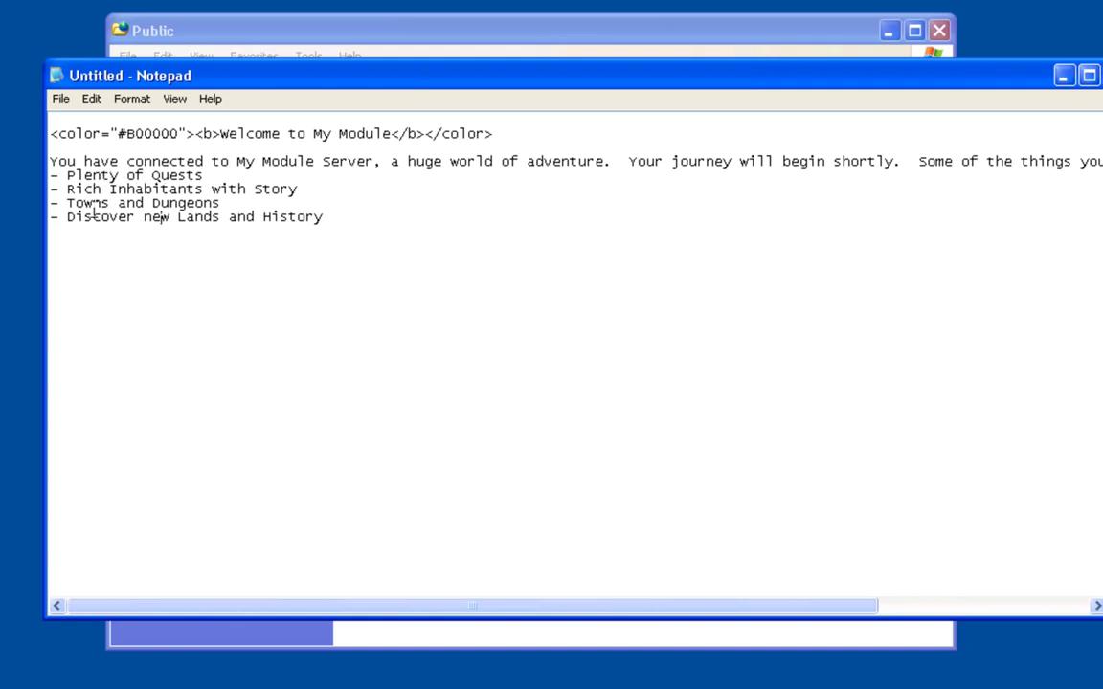
pyautogui.click(133, 269)
# Open File > Save and browse to the D:\nwn\Dropbox\Public folder
pyautogui.doubleClick(134, 134)
pyautogui.click(364, 240)
pyautogui.click(179, 216)
pyautogui.click(59, 100)
pyautogui.click(72, 159)
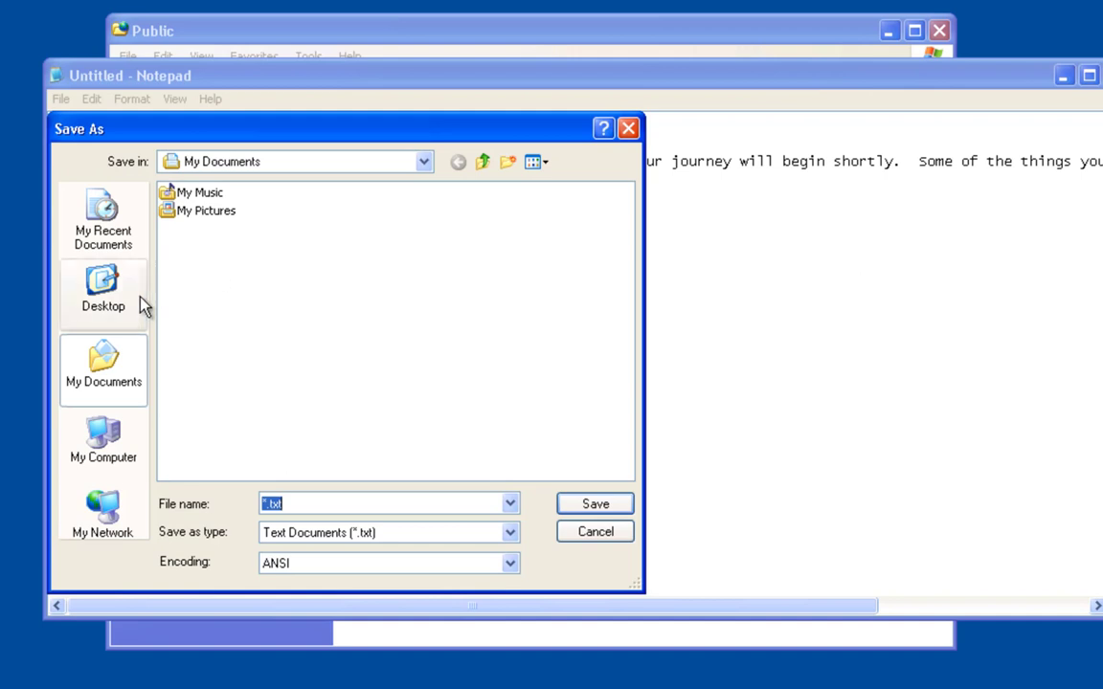
pyautogui.click(104, 439)
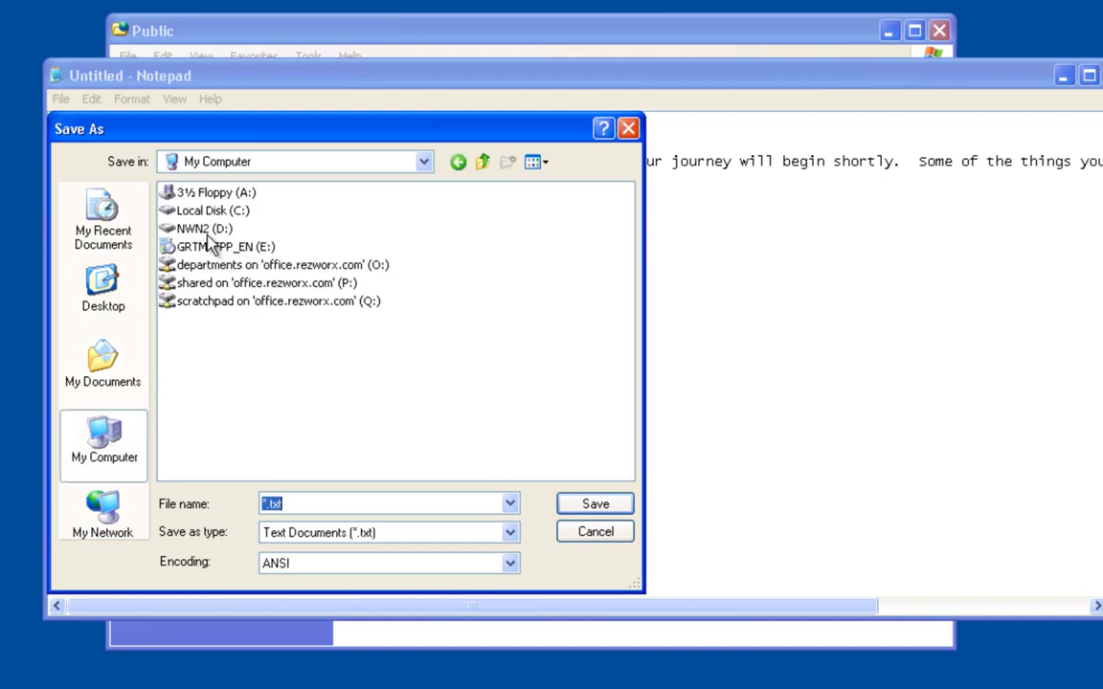
pyautogui.doubleClick(207, 231)
pyautogui.doubleClick(174, 192)
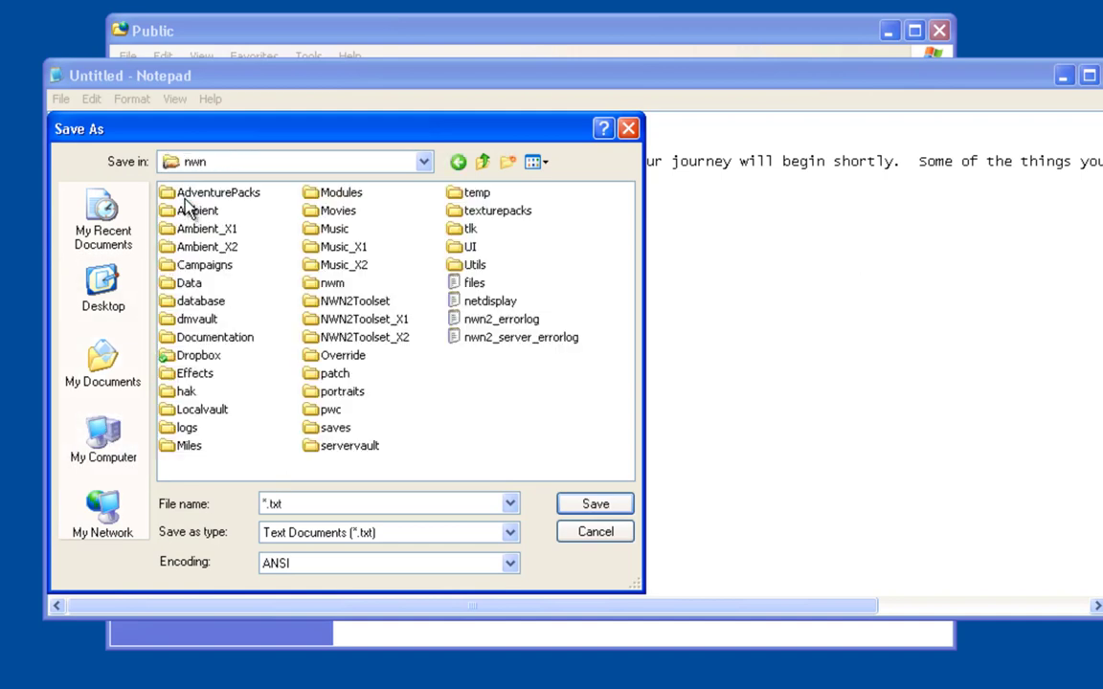
pyautogui.doubleClick(200, 356)
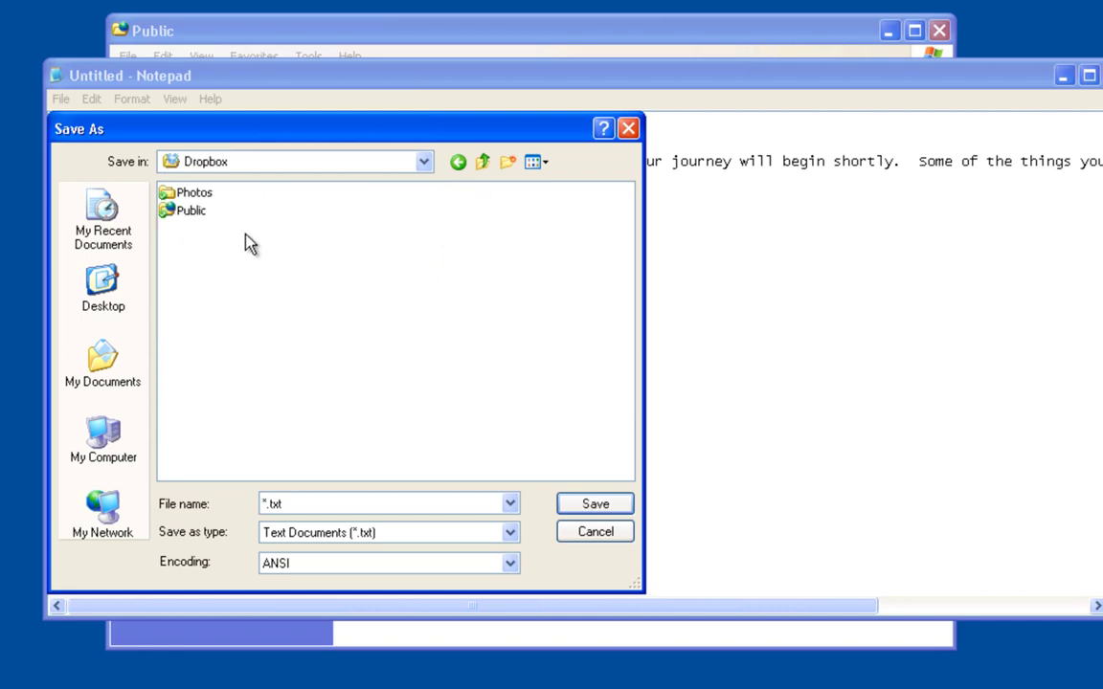
pyautogui.doubleClick(187, 209)
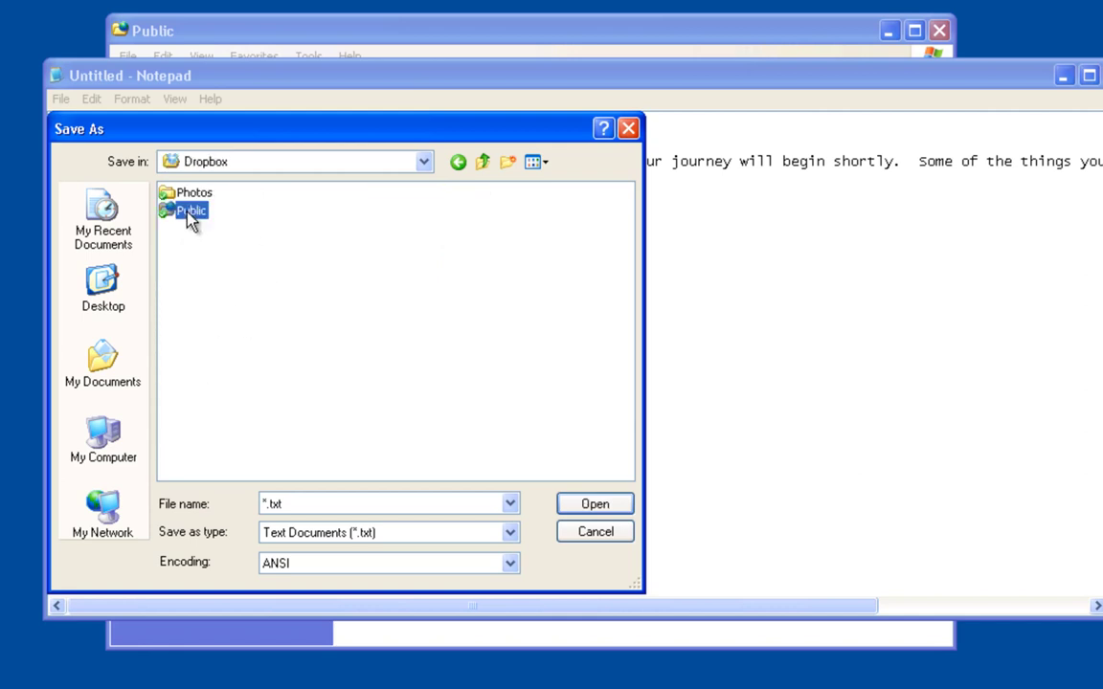
# Save the document as info.html with Save as type set to All Files
pyautogui.click(368, 532)
pyautogui.click(322, 566)
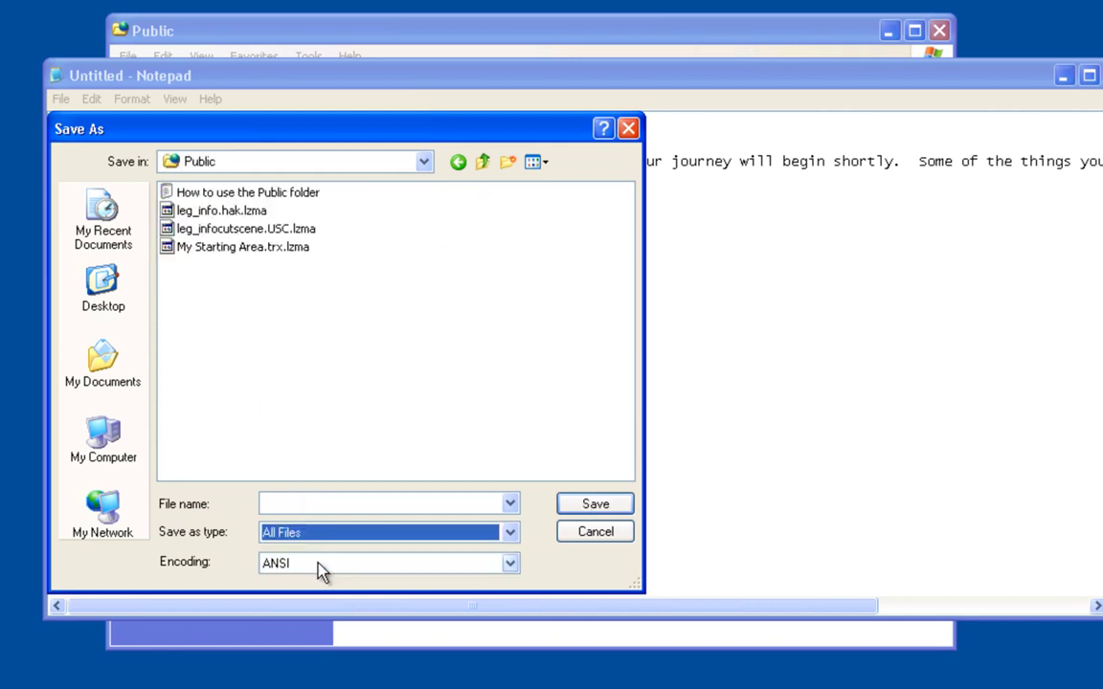
pyautogui.click(321, 503)
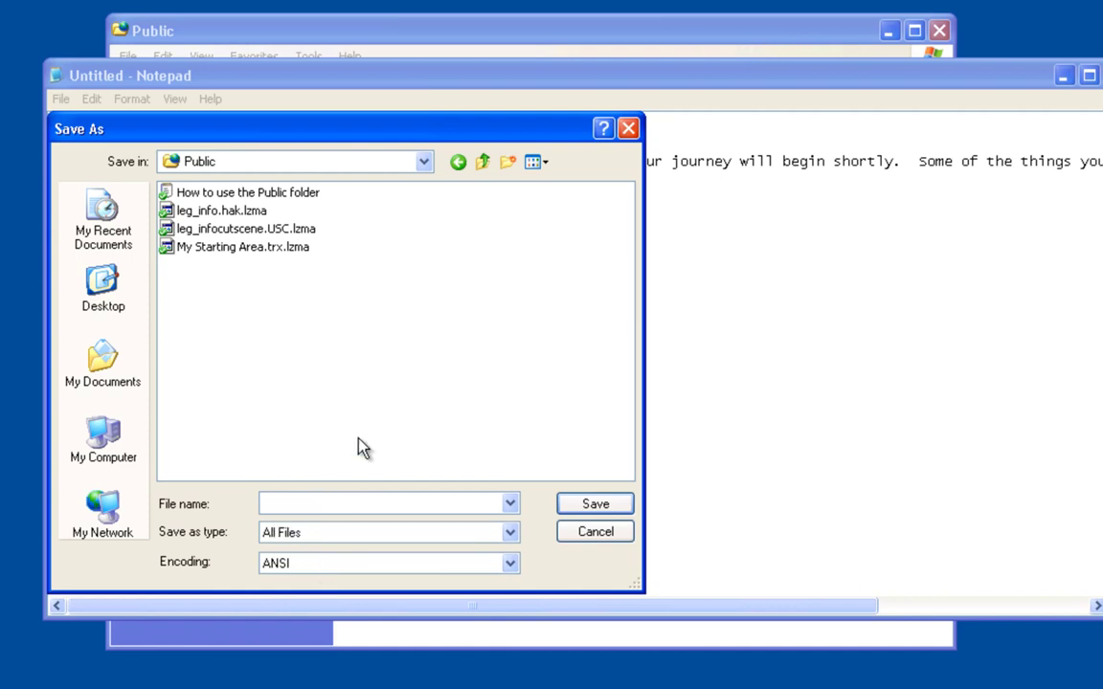
pyautogui.write('inde')
pyautogui.press('BackSpace')
pyautogui.press('BackSpace')
pyautogui.press('BackSpace')
pyautogui.press('BackSpace')
pyautogui.write('info.html')
pyautogui.click(593, 504)
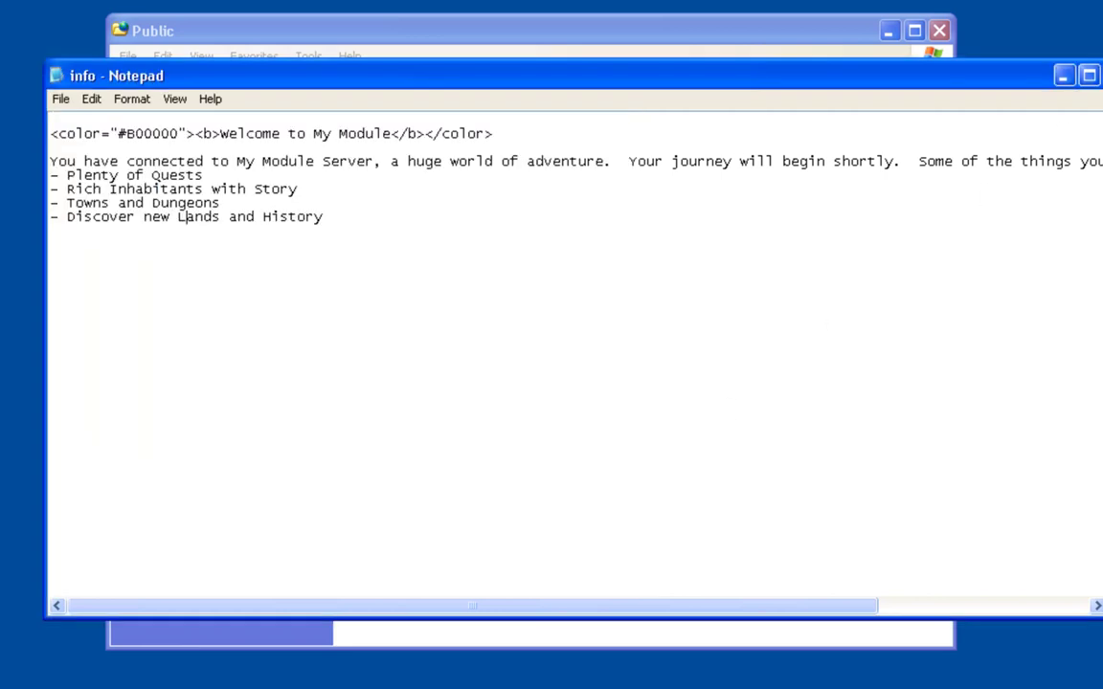
# Close Notepad, select the new info.html in Public, and move the folder window up and right
pyautogui.hotkey('alt', 'F4')
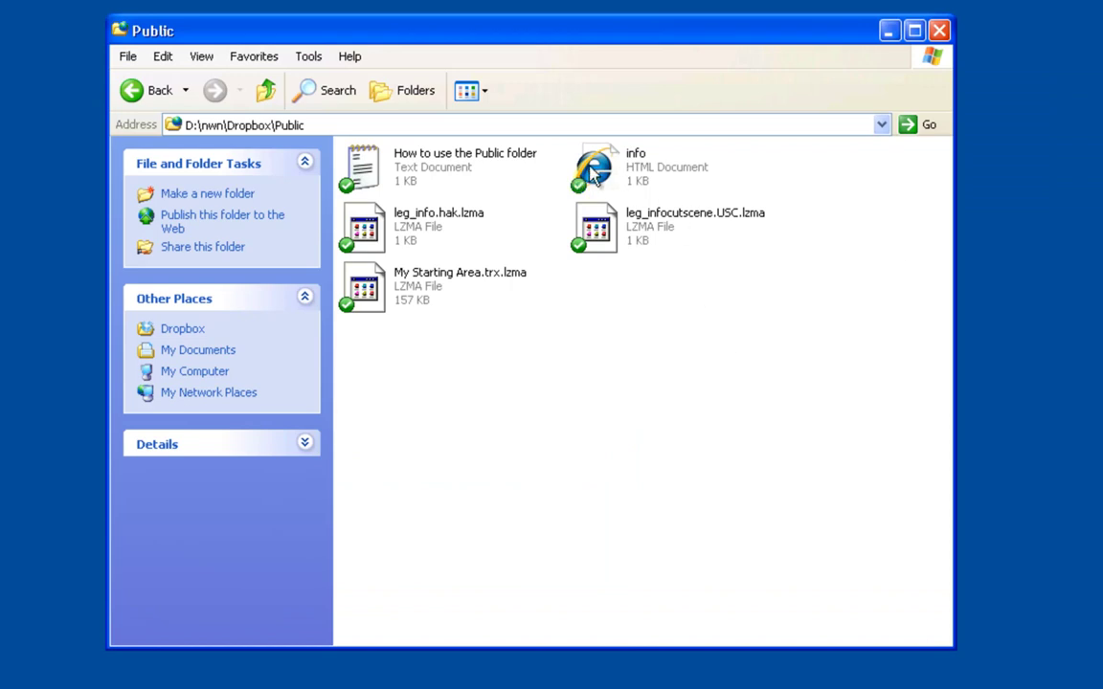
pyautogui.click(594, 171)
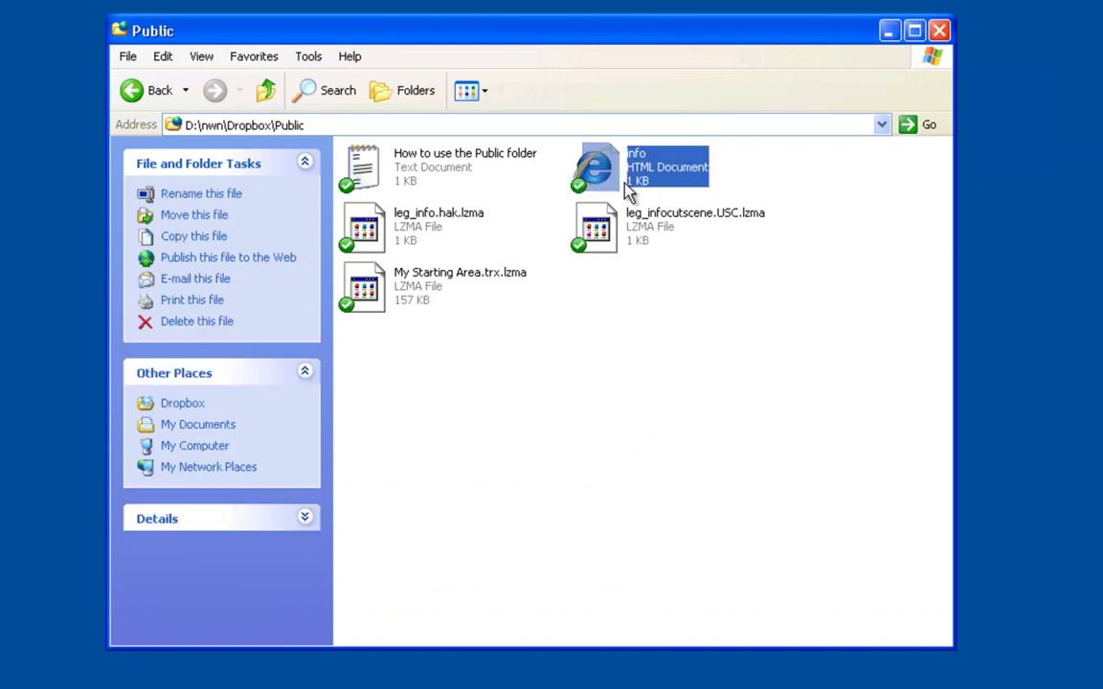
pyautogui.moveTo(591, 43); pyautogui.dragTo(868, 0)
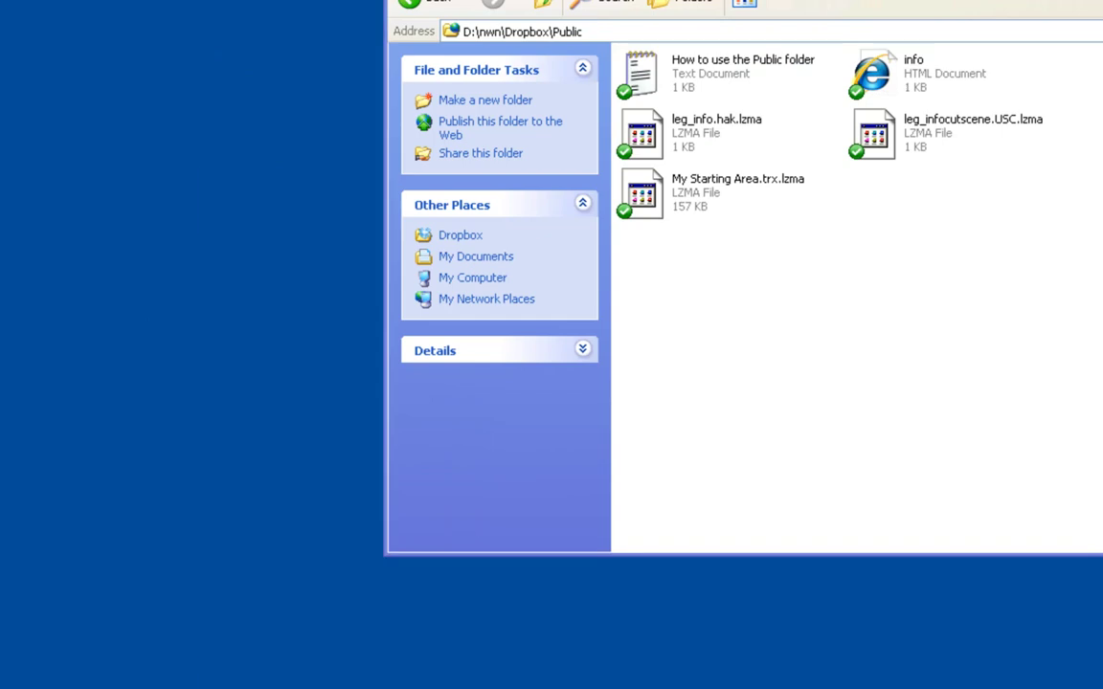
# Browse from My Computer to D:\nwn and select the nwn2player settings file
pyautogui.press('super')
pyautogui.click(73, 386)
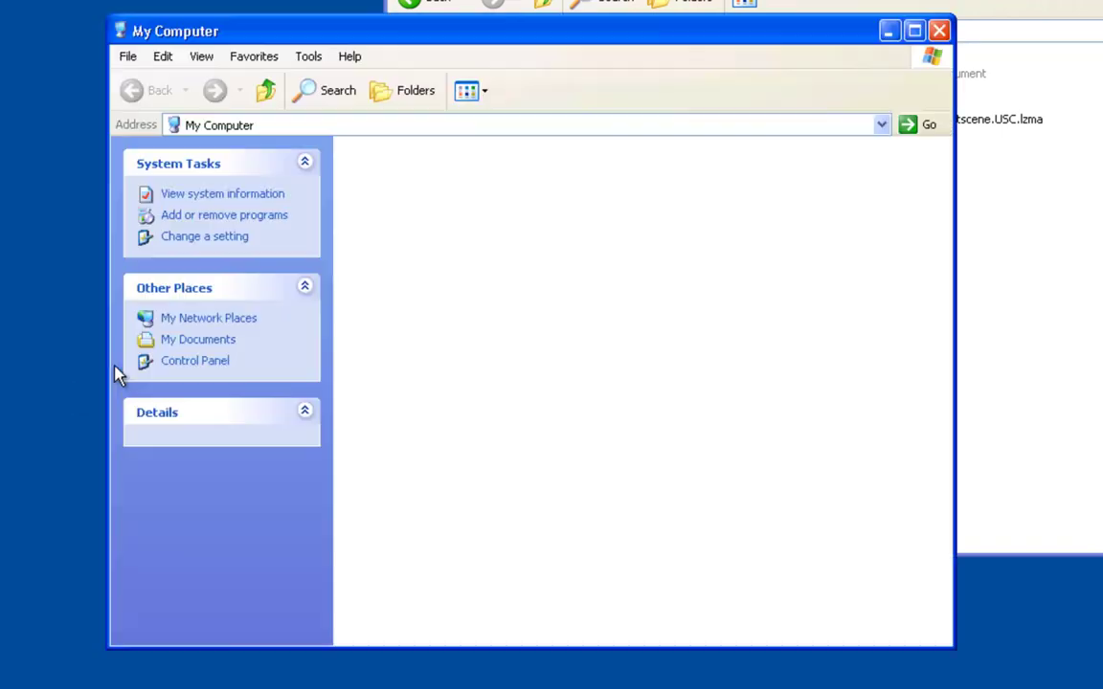
pyautogui.doubleClick(595, 196)
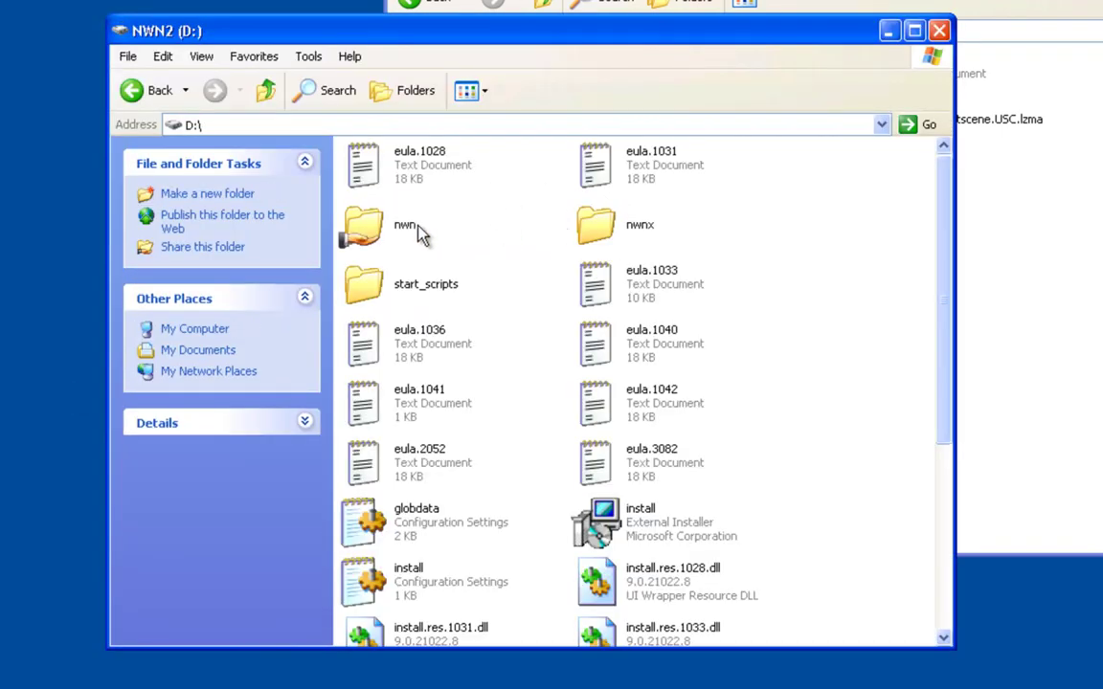
pyautogui.doubleClick(369, 220)
pyautogui.moveTo(387, 33); pyautogui.dragTo(90, 58)
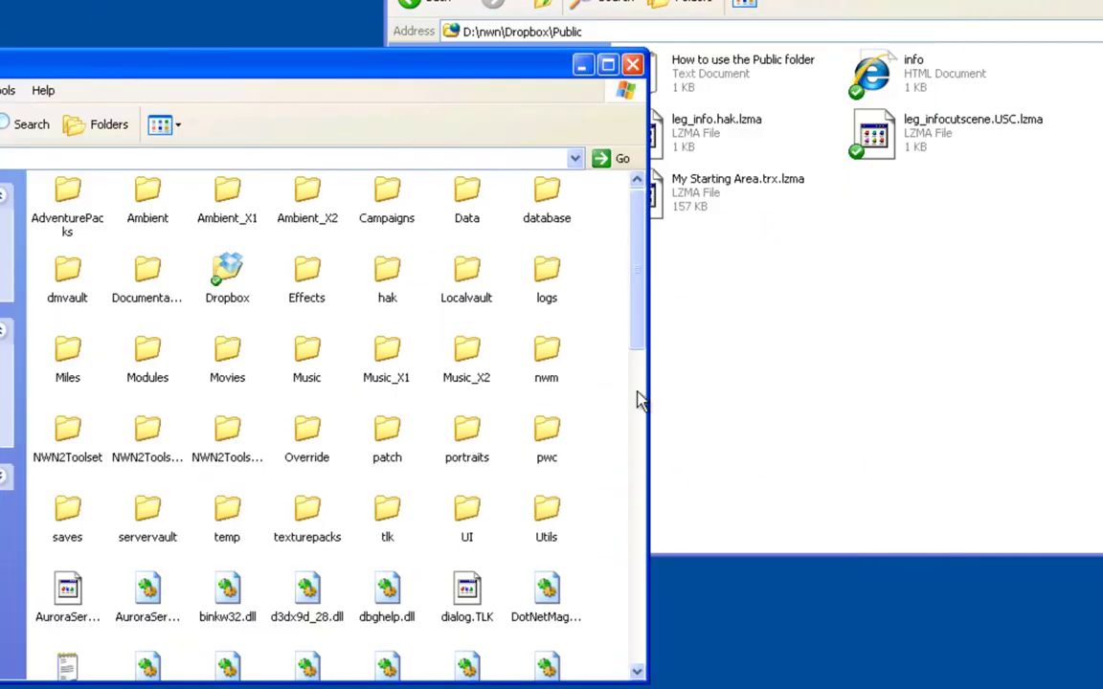
pyautogui.moveTo(641, 315); pyautogui.dragTo(628, 539)
pyautogui.scroll(-1, 640, 347)
pyautogui.click(65, 356)
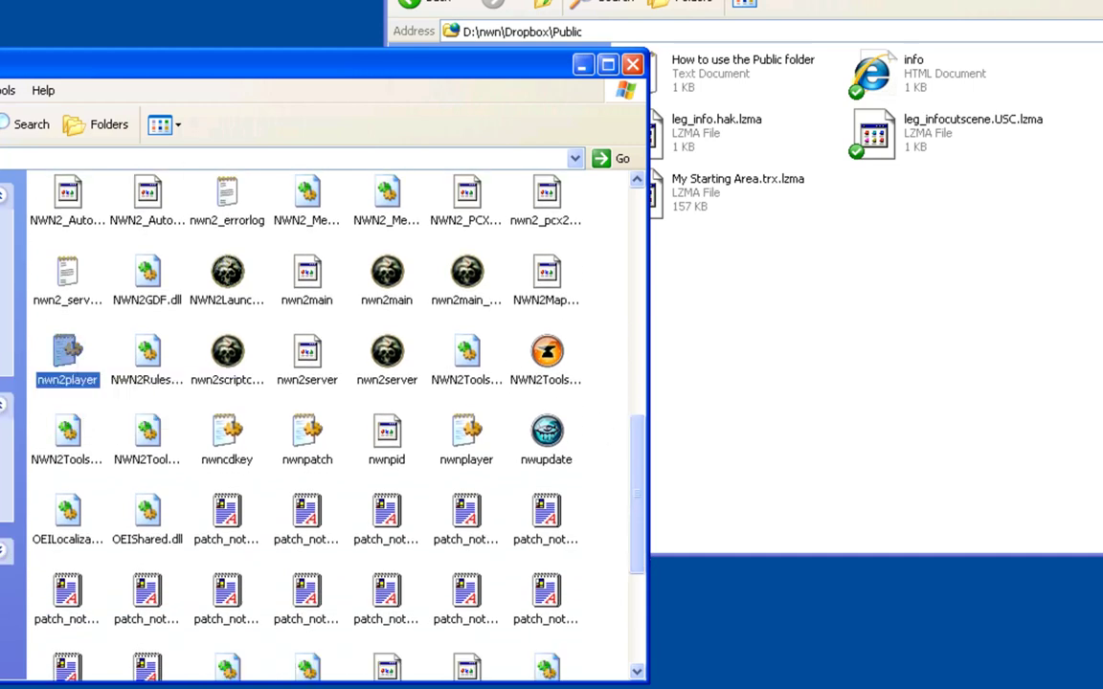
# Open nwn2player.ini in Notepad and move its window into view
pyautogui.doubleClick(62, 352)
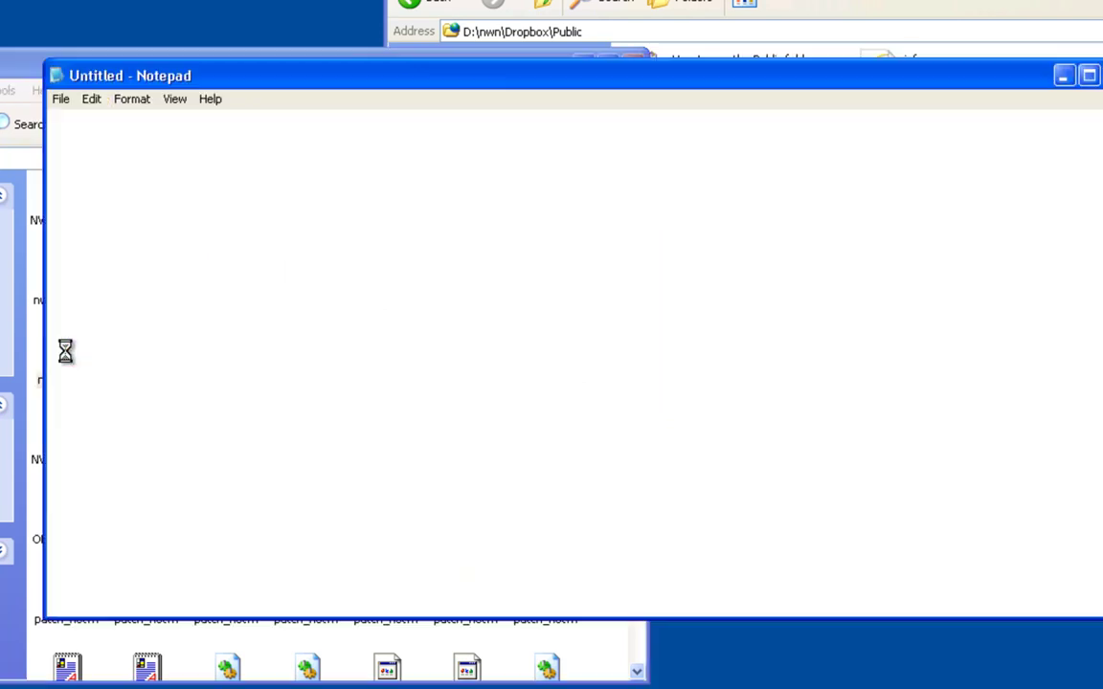
pyautogui.moveTo(343, 78); pyautogui.dragTo(211, 107)
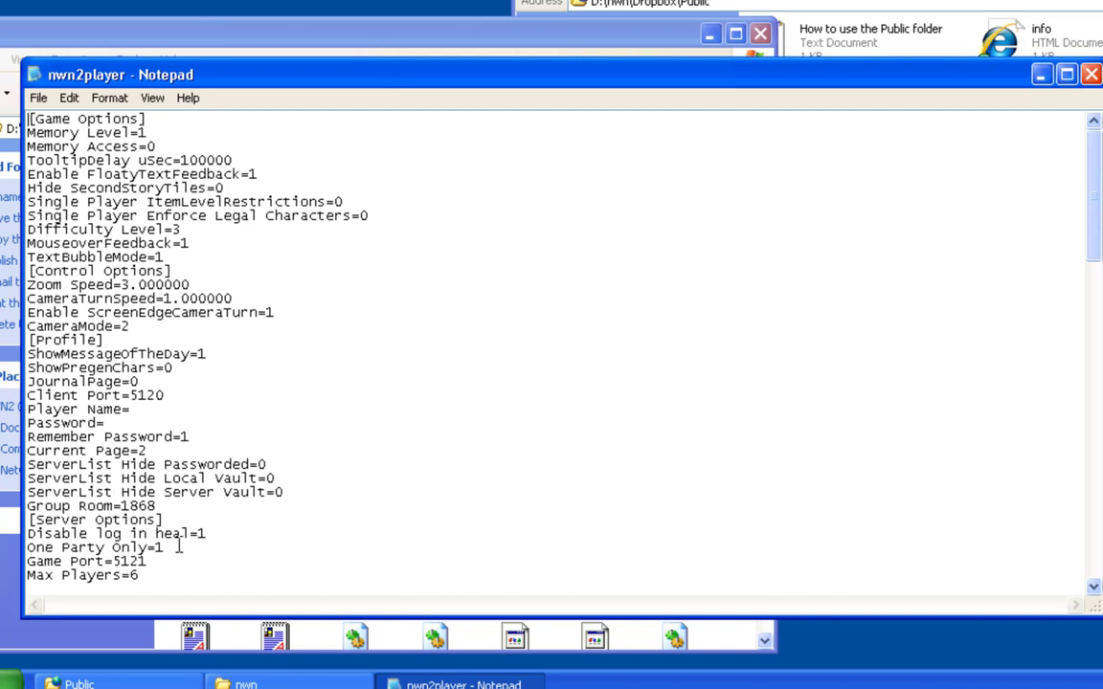
pyautogui.scroll(-4, 182, 554)
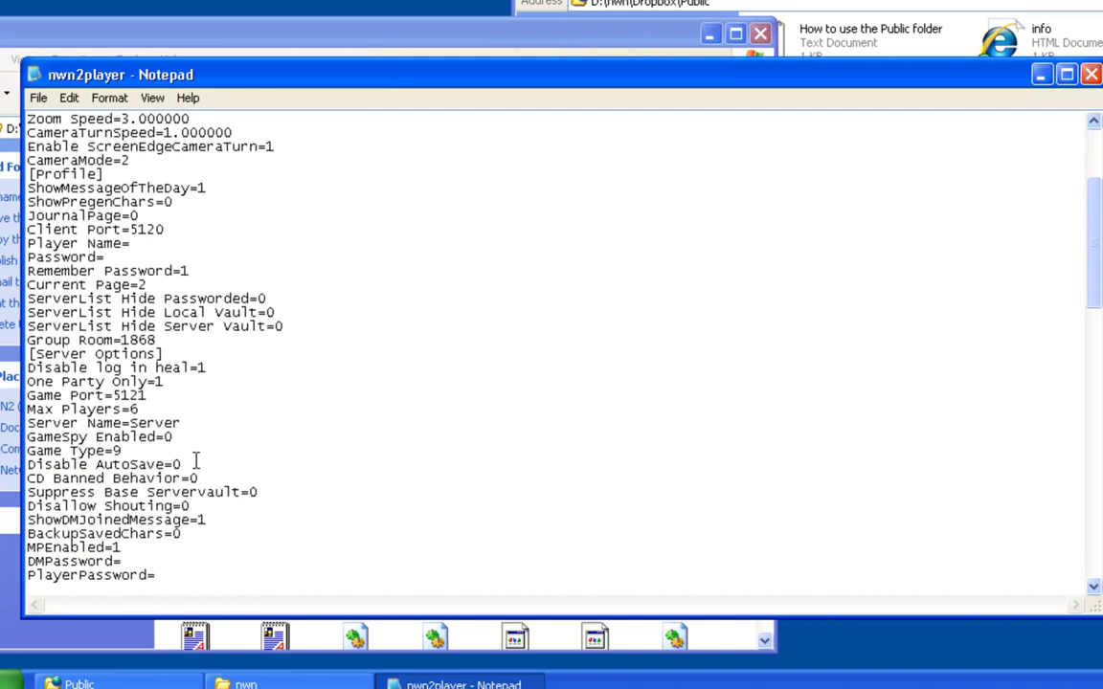
# Highlight the [Server Options] heading, the Max Players=6 line and the Server Name setting
pyautogui.click(128, 244)
pyautogui.moveTo(163, 355); pyautogui.dragTo(27, 353)
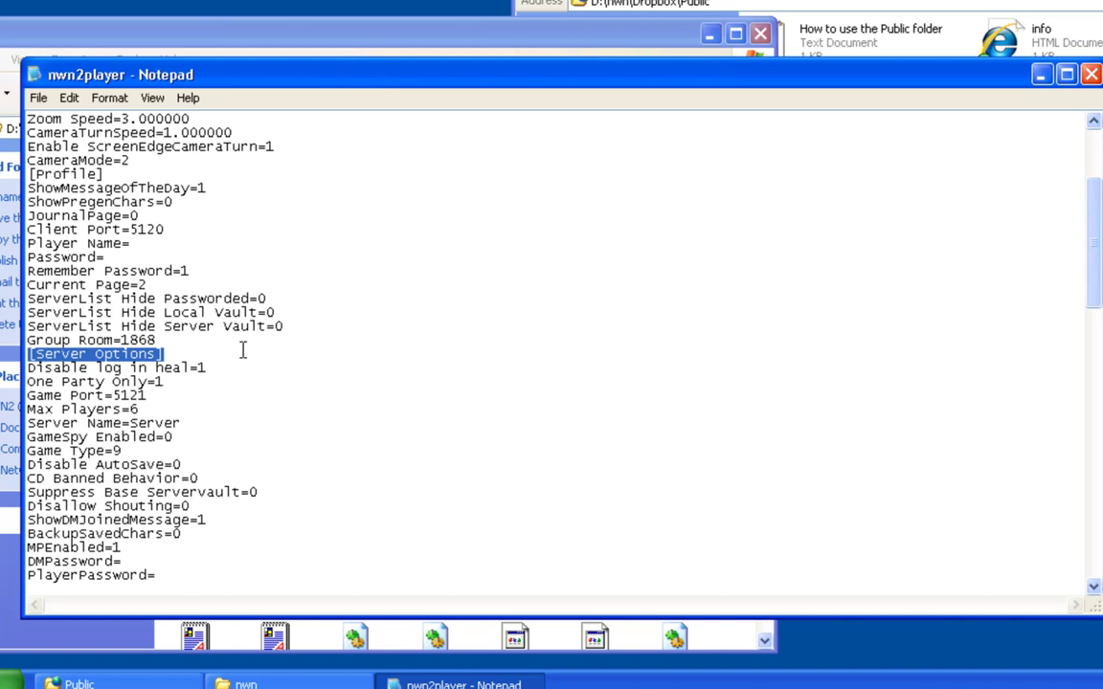
pyautogui.scroll(-5, 243, 350)
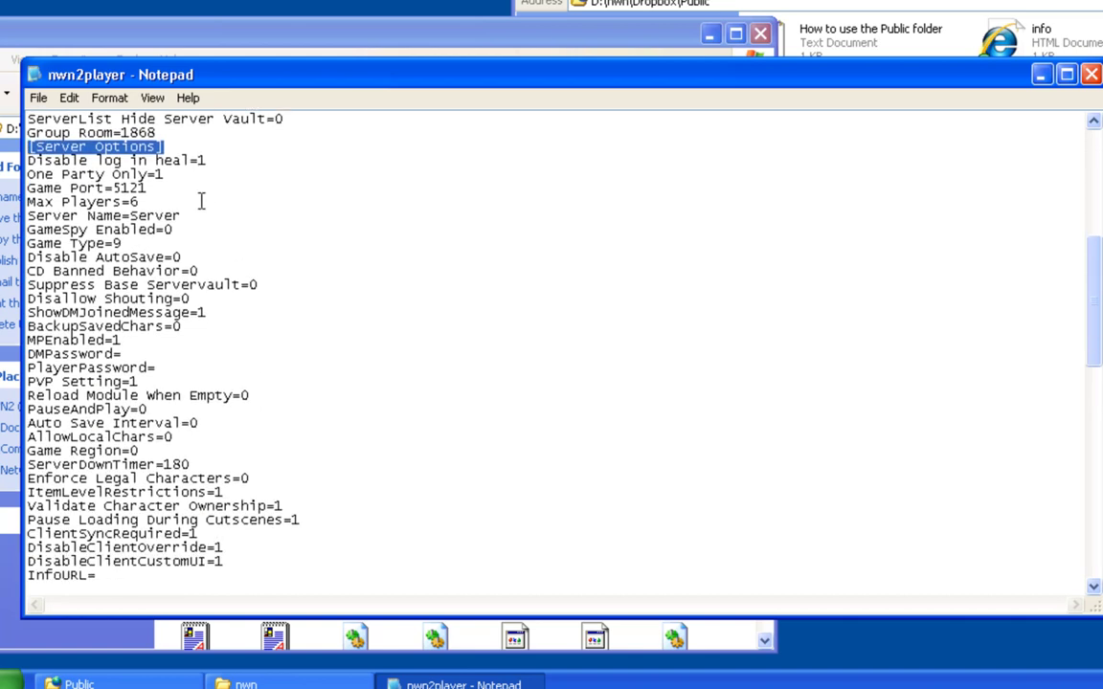
pyautogui.moveTo(28, 201); pyautogui.dragTo(141, 202)
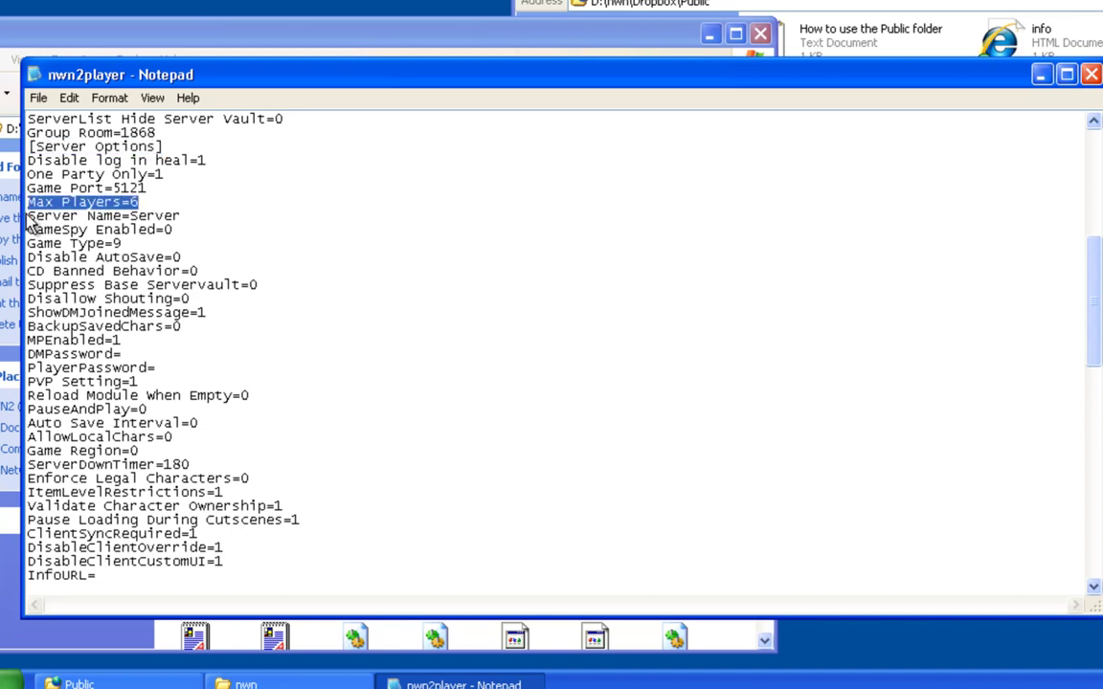
pyautogui.moveTo(35, 216); pyautogui.dragTo(224, 216)
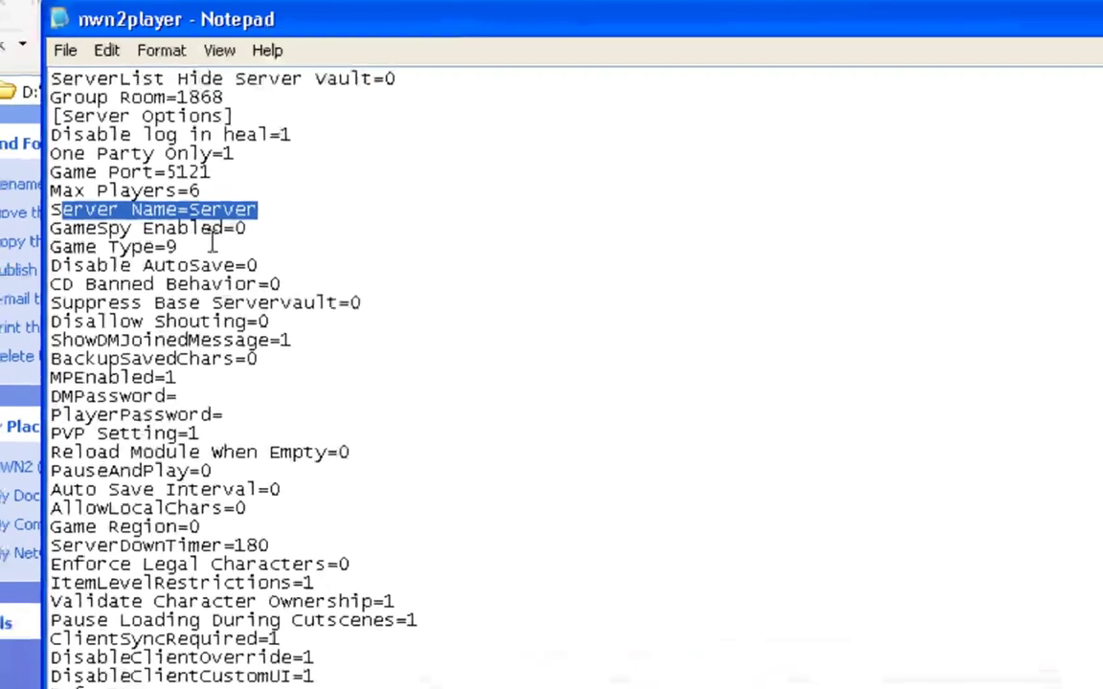
pyautogui.click(130, 244)
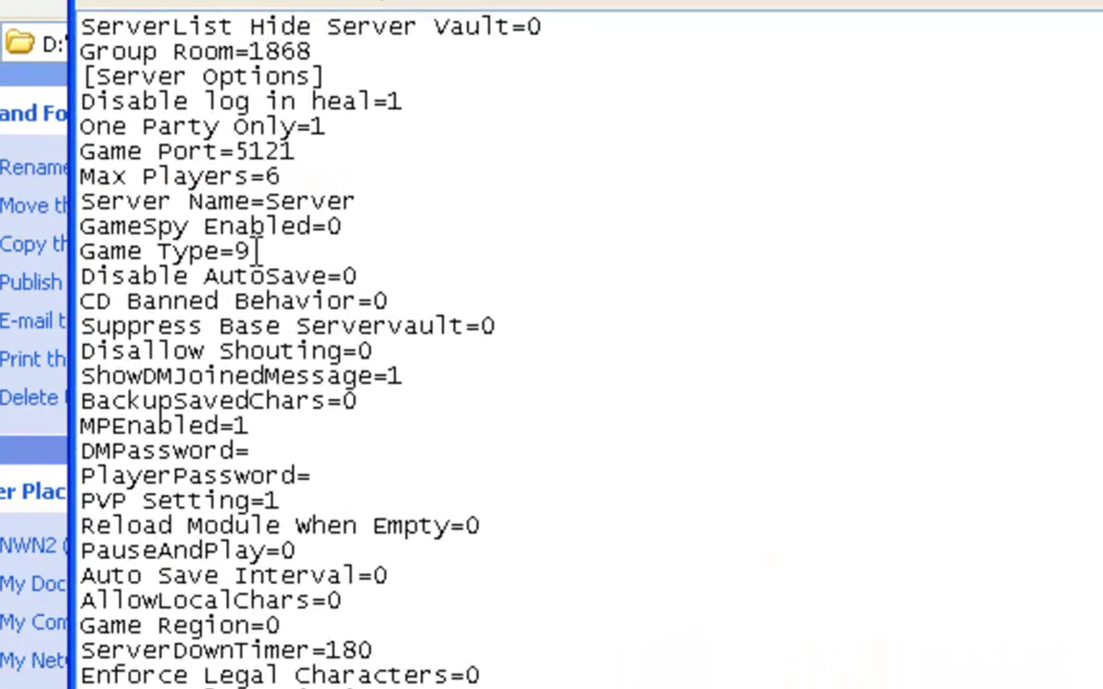
pyautogui.moveTo(124, 244); pyautogui.dragTo(79, 249)
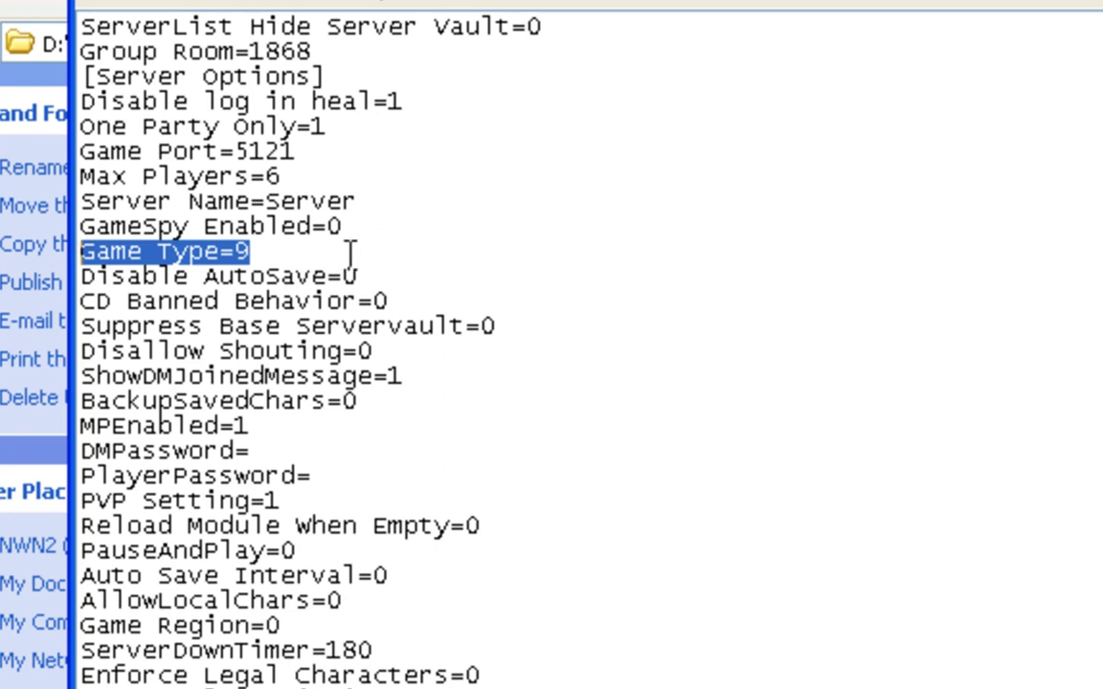
pyautogui.click(254, 252)
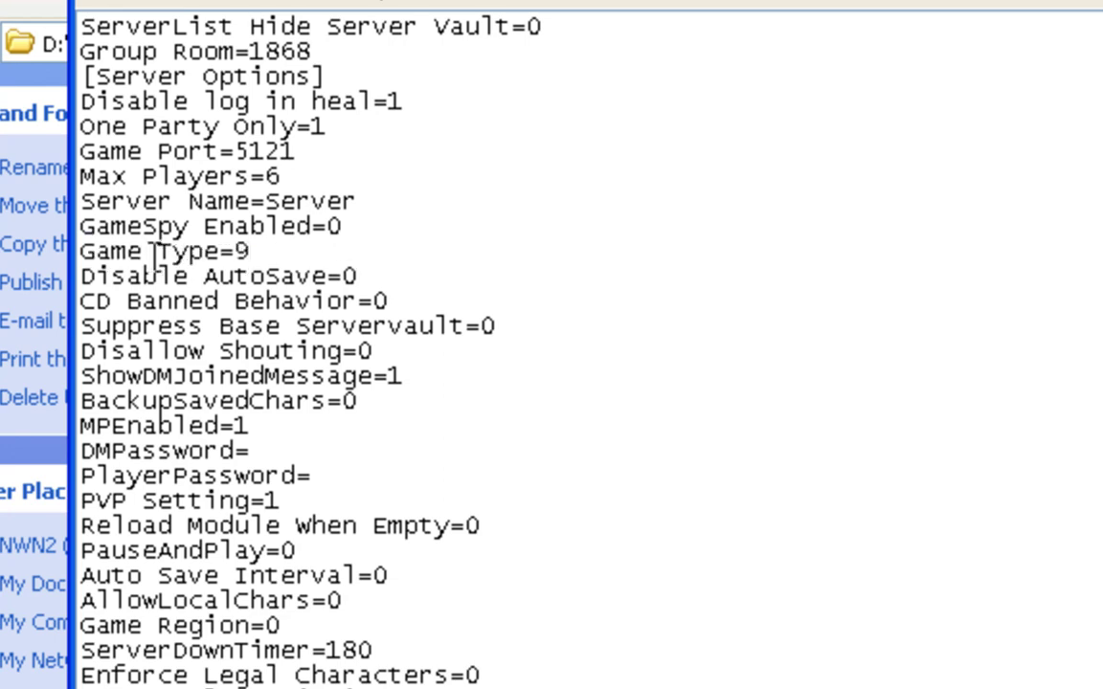
pyautogui.moveTo(245, 253); pyautogui.dragTo(85, 250)
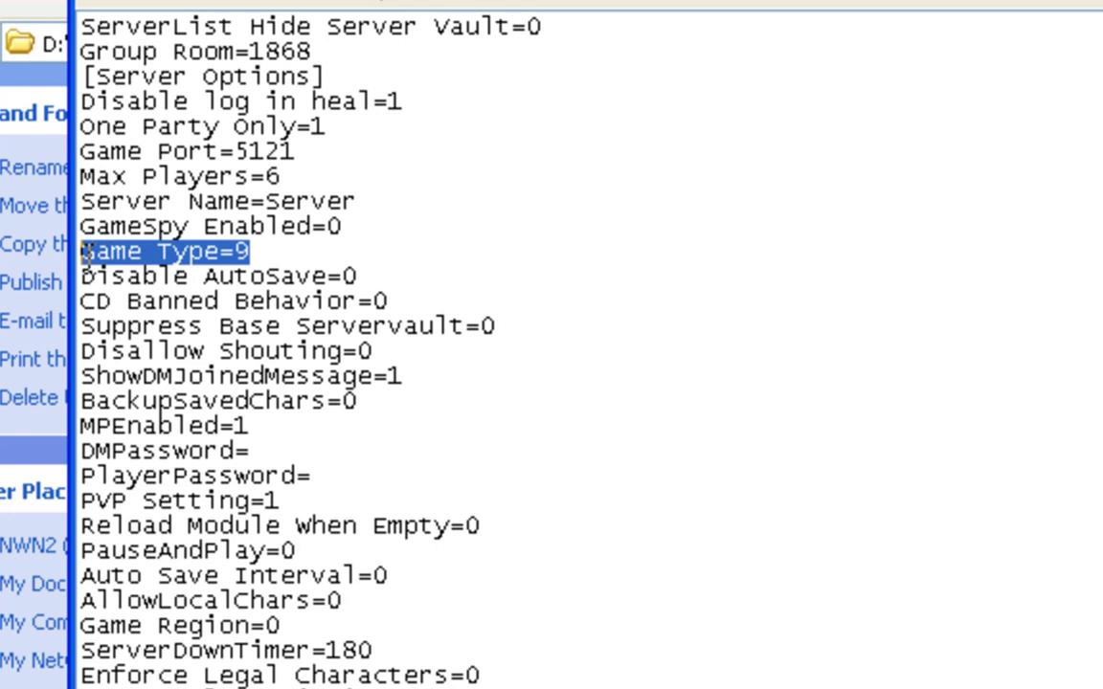
pyautogui.click(251, 252)
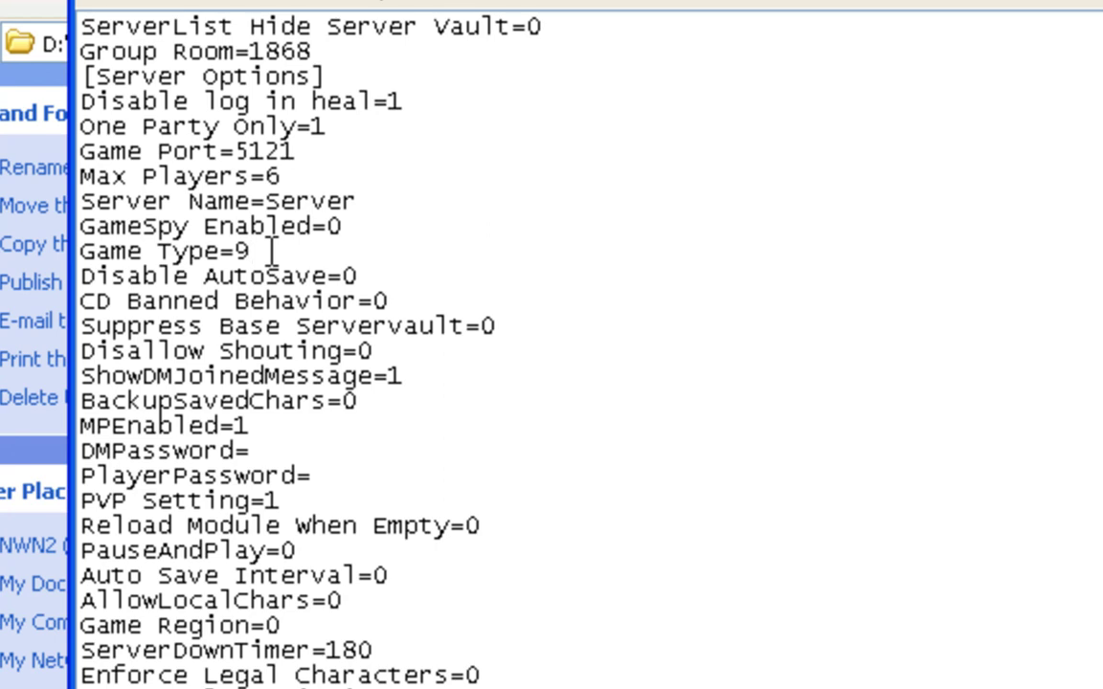
pyautogui.click(251, 251)
pyautogui.moveTo(236, 251); pyautogui.dragTo(260, 251)
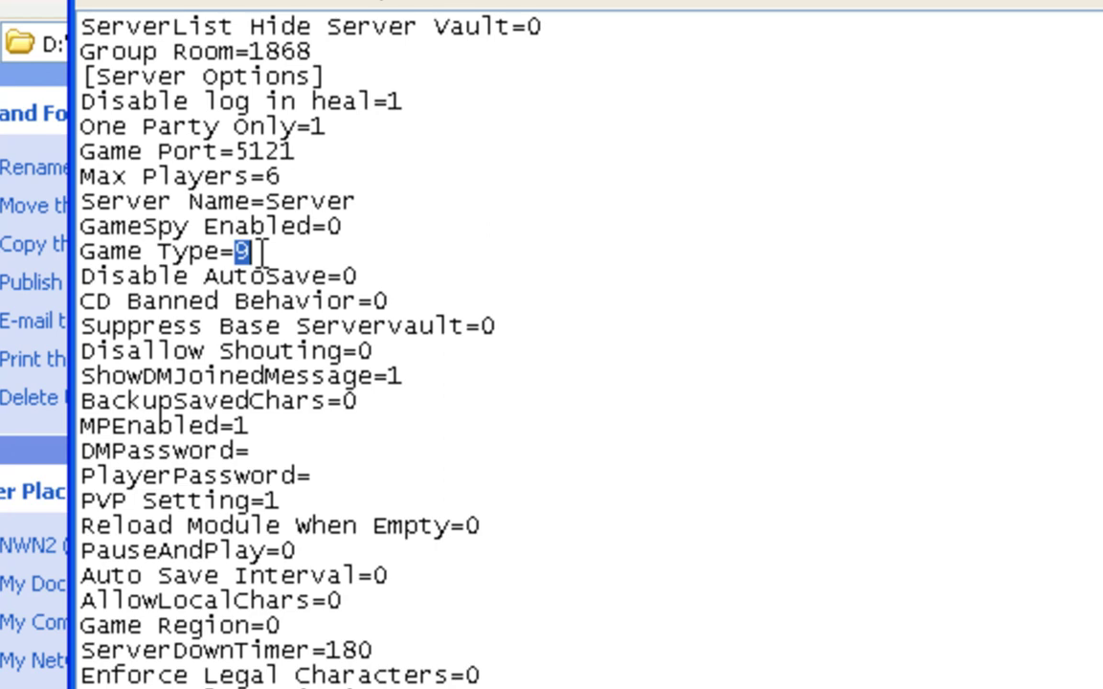
pyautogui.click(261, 251)
pyautogui.moveTo(236, 251); pyautogui.dragTo(257, 251)
pyautogui.write('9')
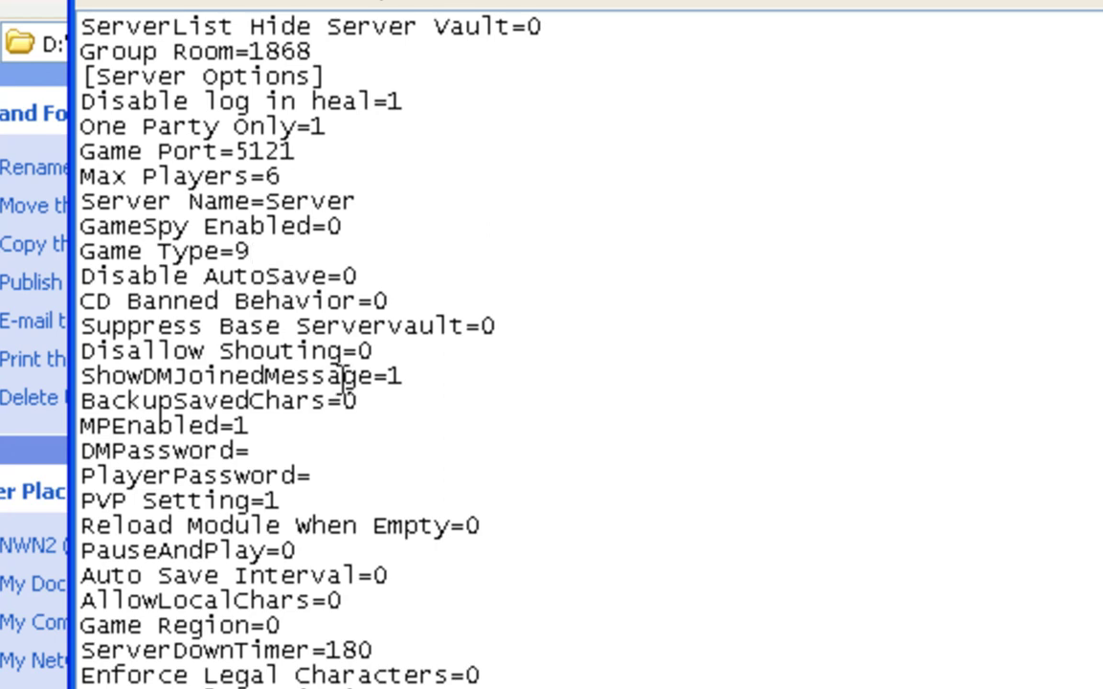
# Point out the ShowDMJoinedMessage=1 and Disallow Shouting=0 settings
pyautogui.moveTo(406, 377); pyautogui.dragTo(84, 378)
pyautogui.click(449, 377)
pyautogui.moveTo(389, 380); pyautogui.dragTo(414, 380)
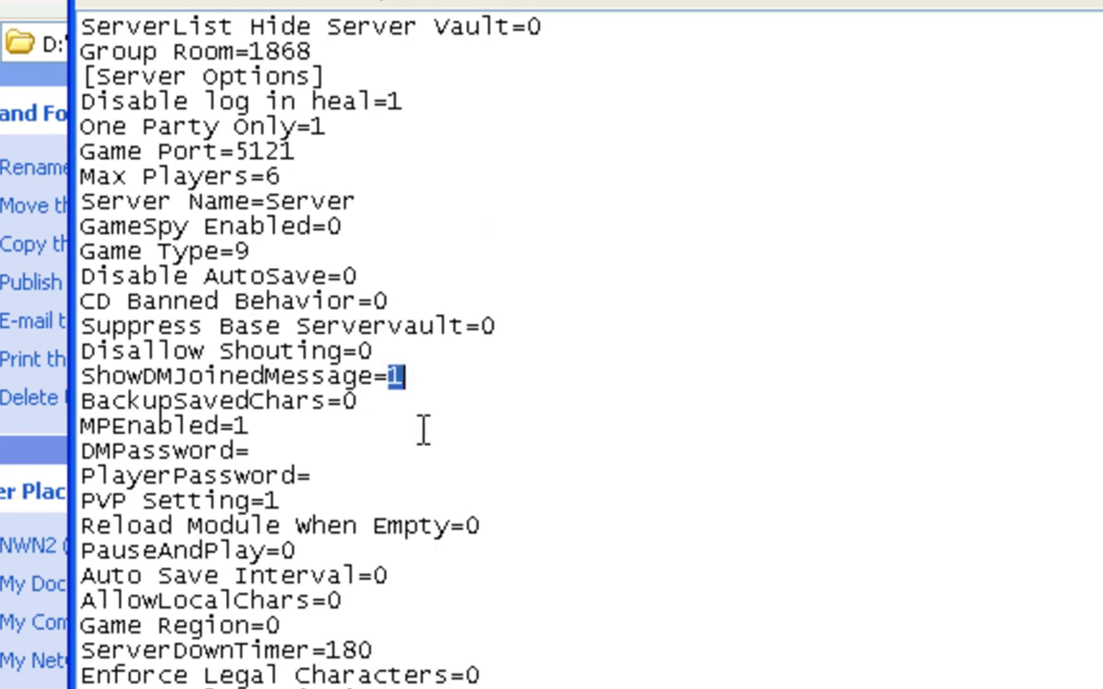
pyautogui.moveTo(401, 352); pyautogui.dragTo(77, 351)
pyautogui.click(391, 351)
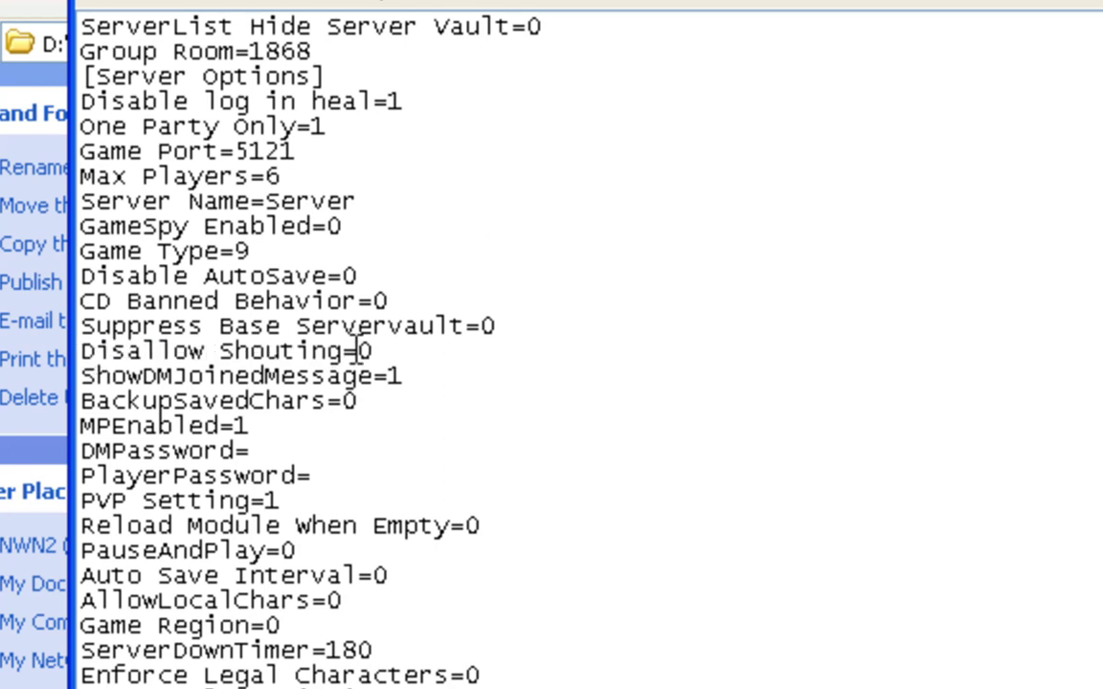
pyautogui.moveTo(360, 352); pyautogui.dragTo(373, 353)
# Type the DM password after DMPassword=
pyautogui.click(391, 412)
pyautogui.click(323, 451)
pyautogui.write('mydmpassword')
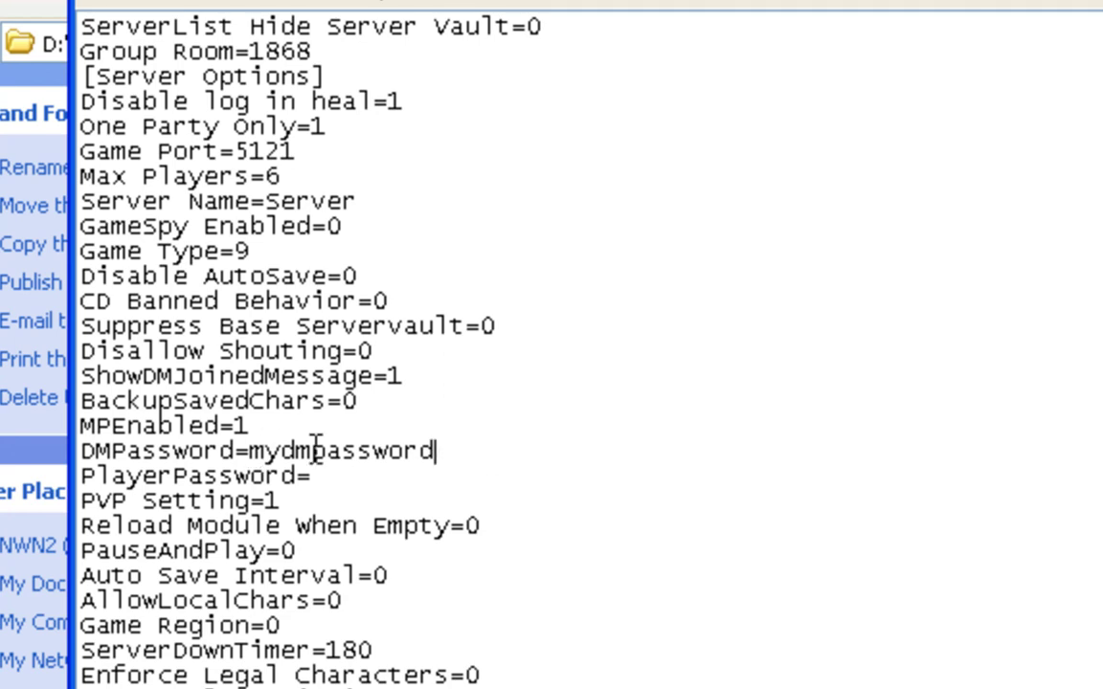
pyautogui.click(321, 479)
pyautogui.click(295, 499)
pyautogui.moveTo(295, 498); pyautogui.dragTo(78, 499)
pyautogui.click(310, 499)
pyautogui.moveTo(312, 499); pyautogui.dragTo(79, 498)
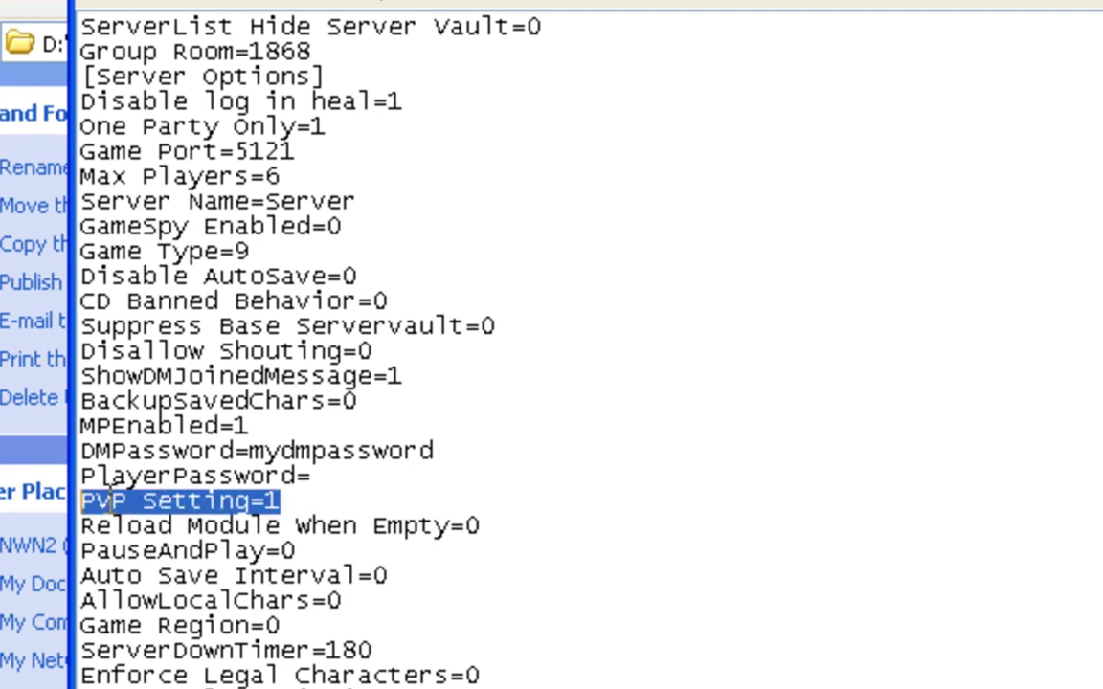
pyautogui.click(287, 500)
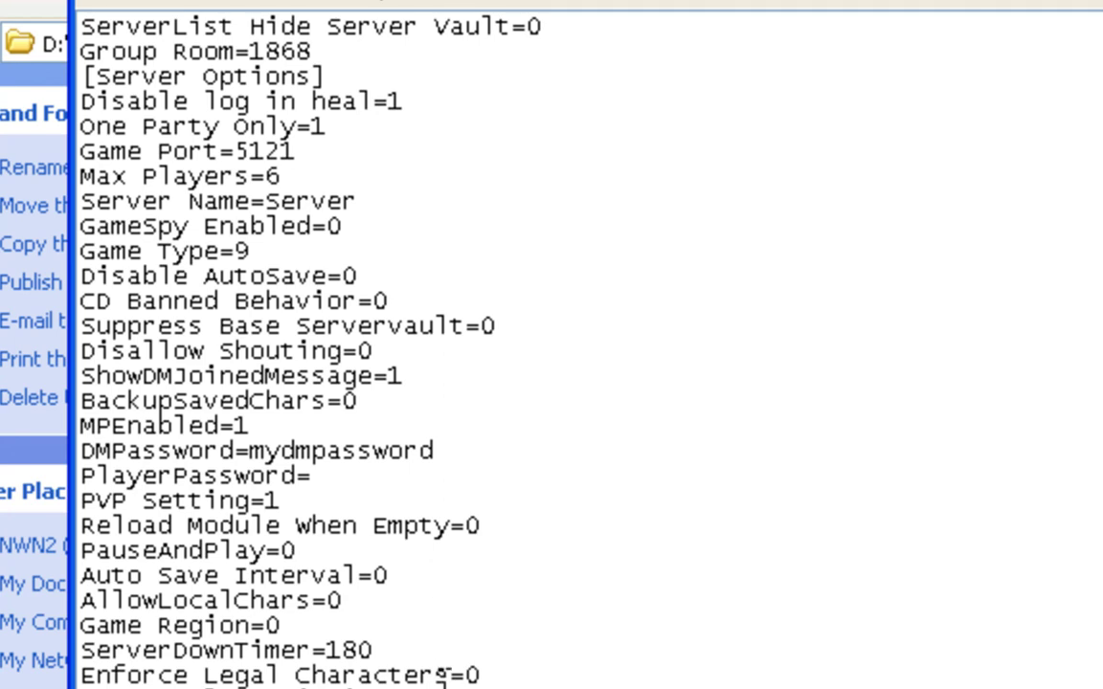
pyautogui.click(379, 600)
pyautogui.moveTo(389, 599); pyautogui.dragTo(80, 600)
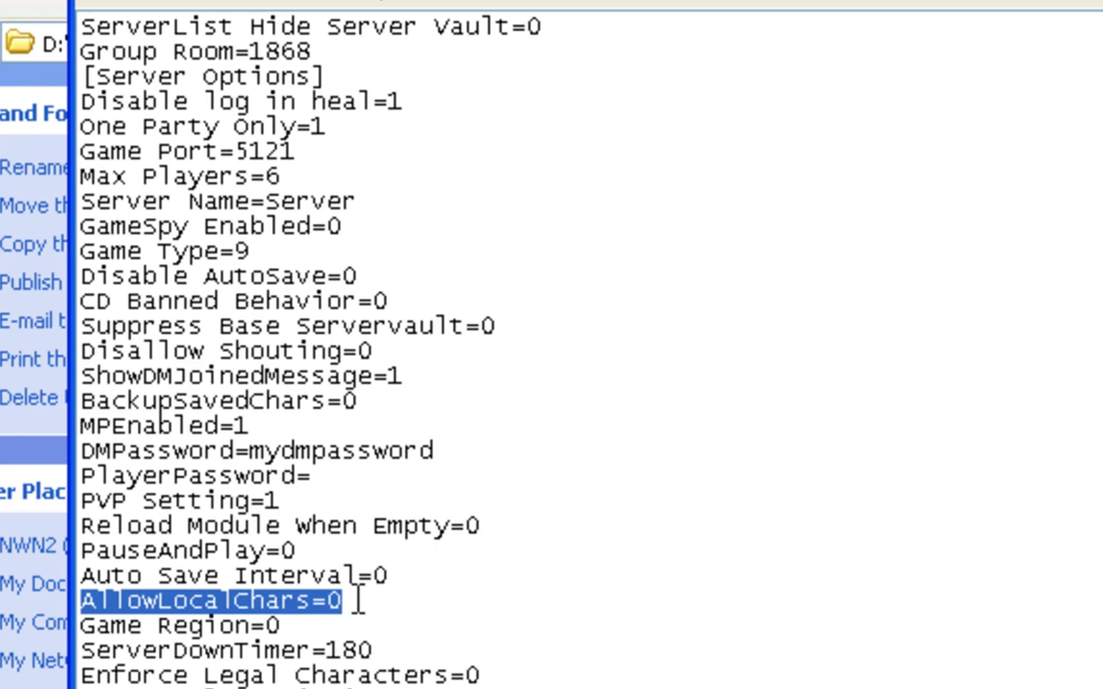
pyautogui.click(359, 601)
pyautogui.moveTo(361, 600); pyautogui.dragTo(80, 600)
pyautogui.click(347, 601)
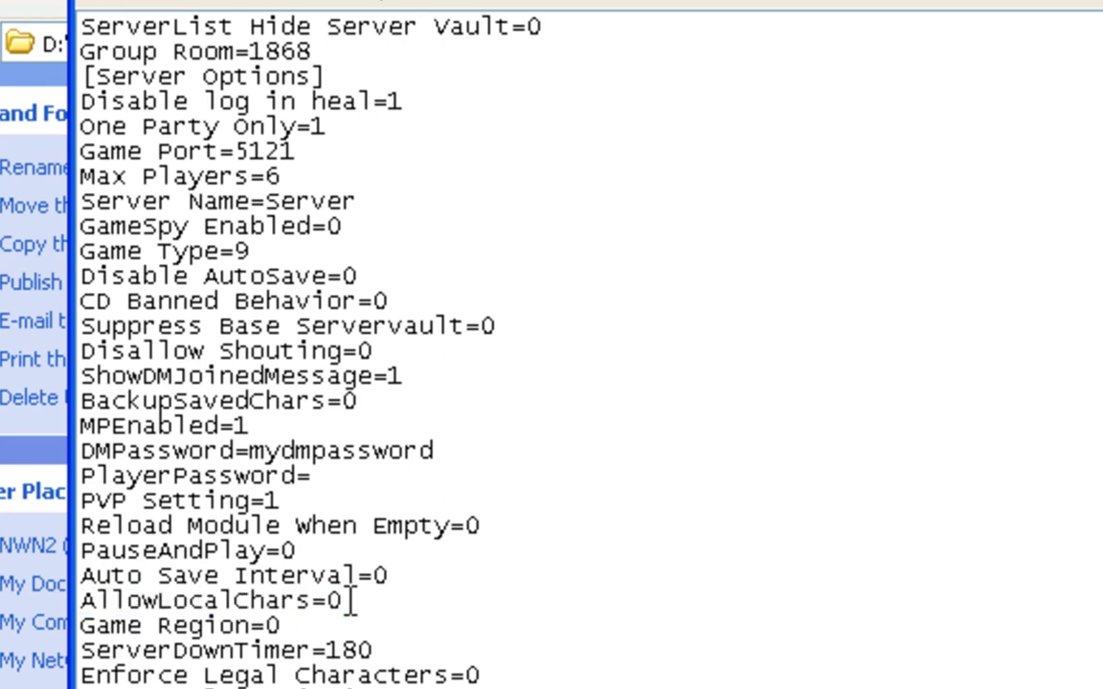
pyautogui.moveTo(346, 601); pyautogui.dragTo(78, 601)
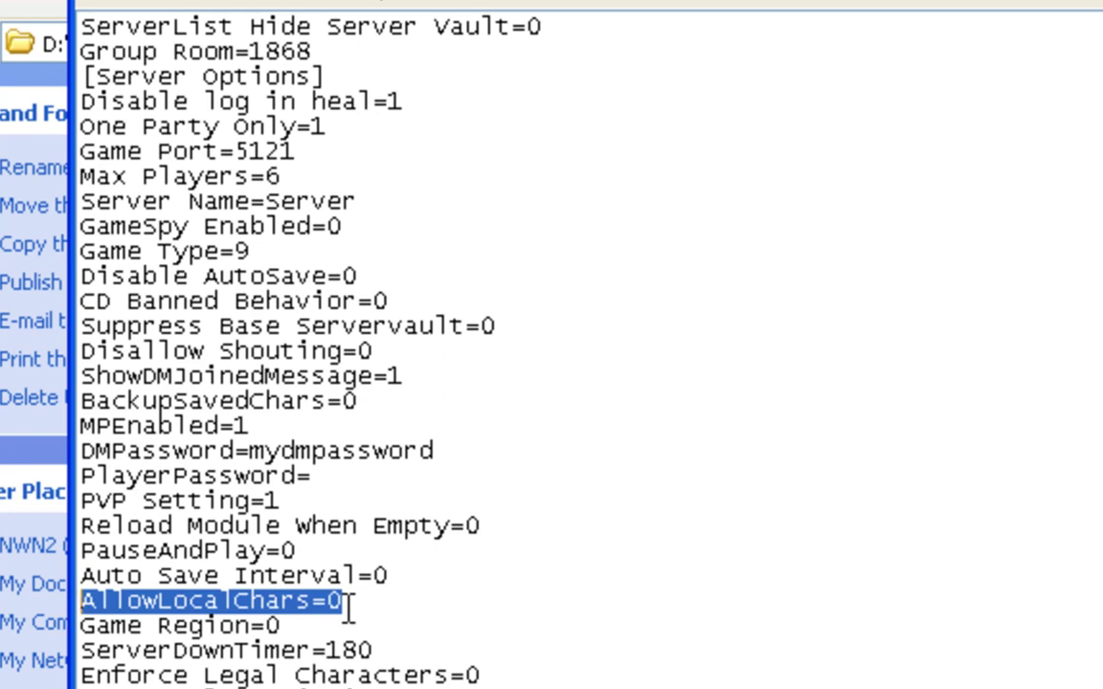
pyautogui.click(348, 605)
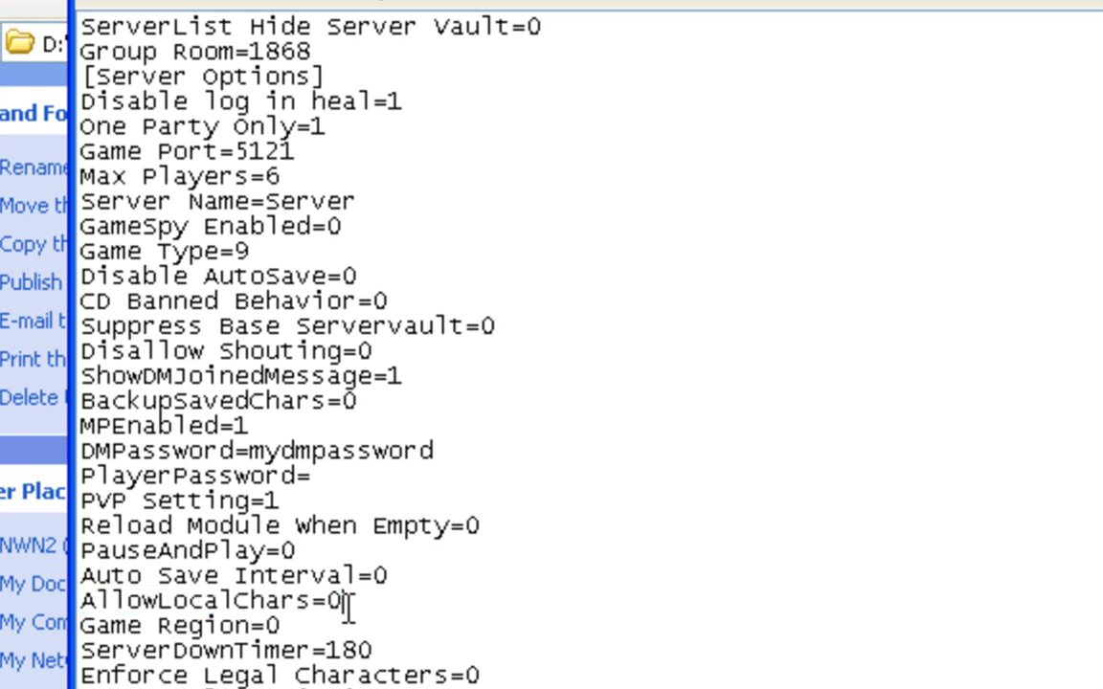
pyautogui.moveTo(81, 599); pyautogui.dragTo(372, 591)
pyautogui.click(379, 609)
pyautogui.moveTo(233, 598); pyautogui.dragTo(80, 600)
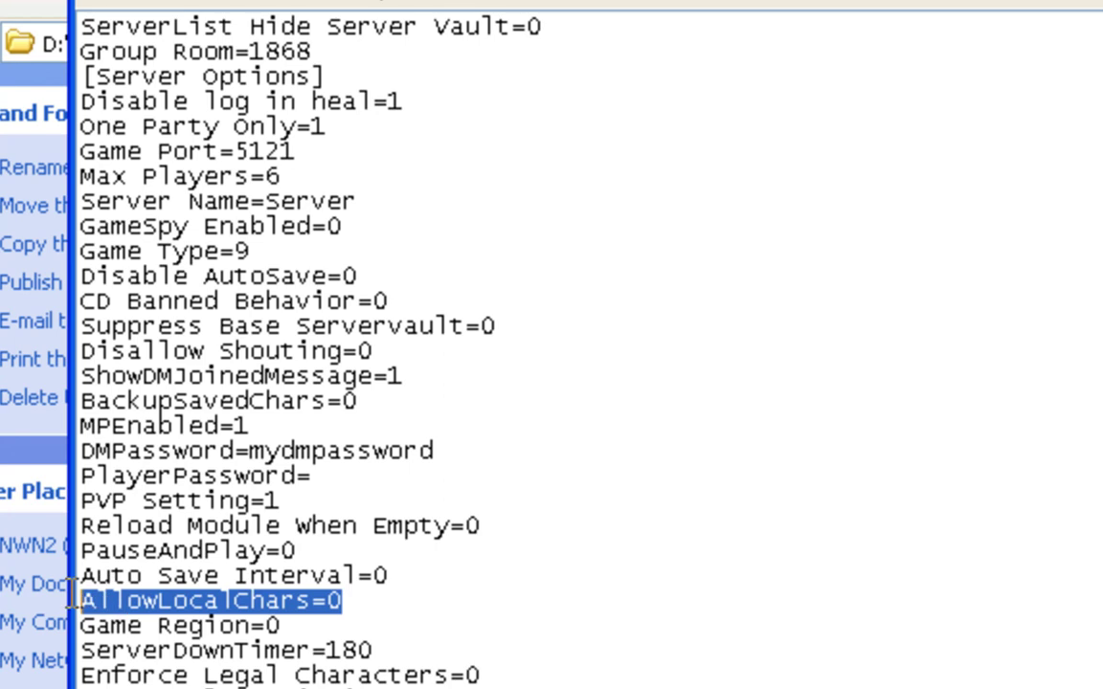
pyautogui.click(362, 600)
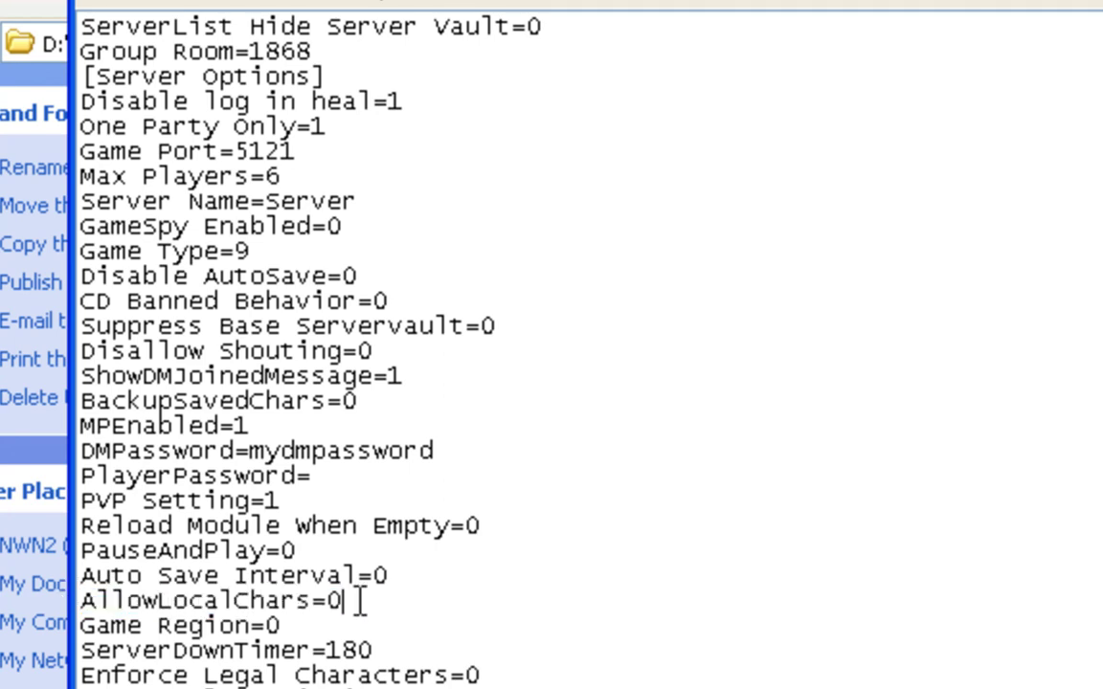
pyautogui.keyDown('shift'); pyautogui.click(98, 602); pyautogui.keyUp('shift')
pyautogui.keyDown('shift'); pyautogui.click(81, 601); pyautogui.keyUp('shift')
pyautogui.click(360, 603)
pyautogui.keyDown('shift'); pyautogui.click(259, 600); pyautogui.keyUp('shift')
pyautogui.keyDown('shift'); pyautogui.click(77, 601); pyautogui.keyUp('shift')
pyautogui.click(352, 600)
pyautogui.moveTo(517, 674); pyautogui.dragTo(118, 661)
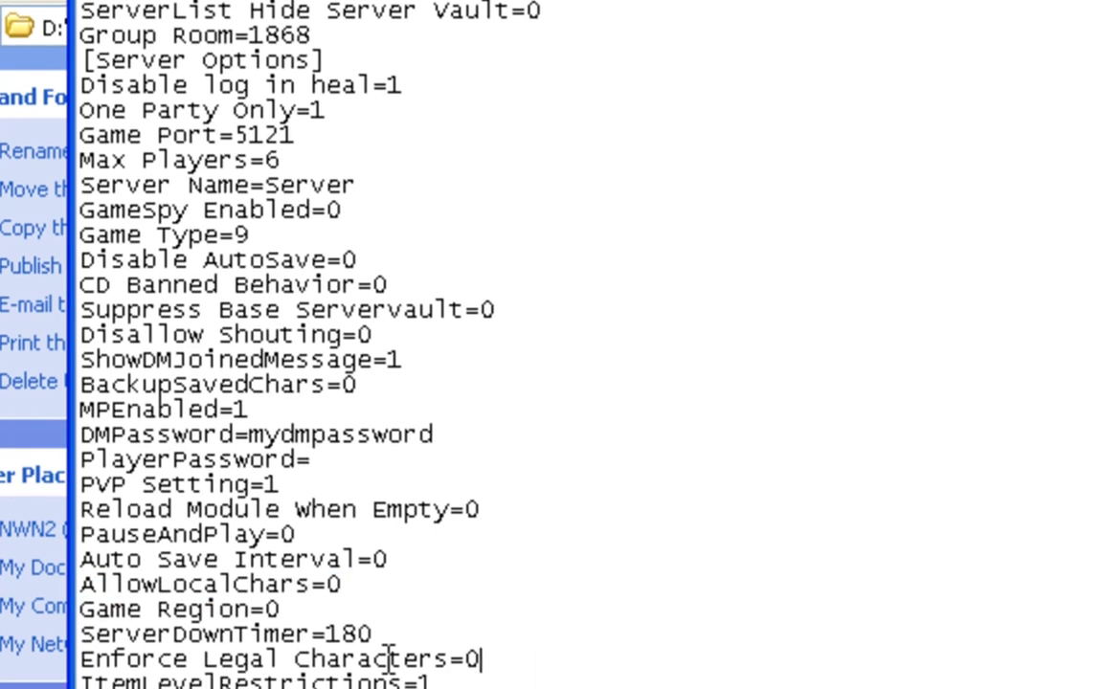
pyautogui.moveTo(113, 421); pyautogui.dragTo(76, 454)
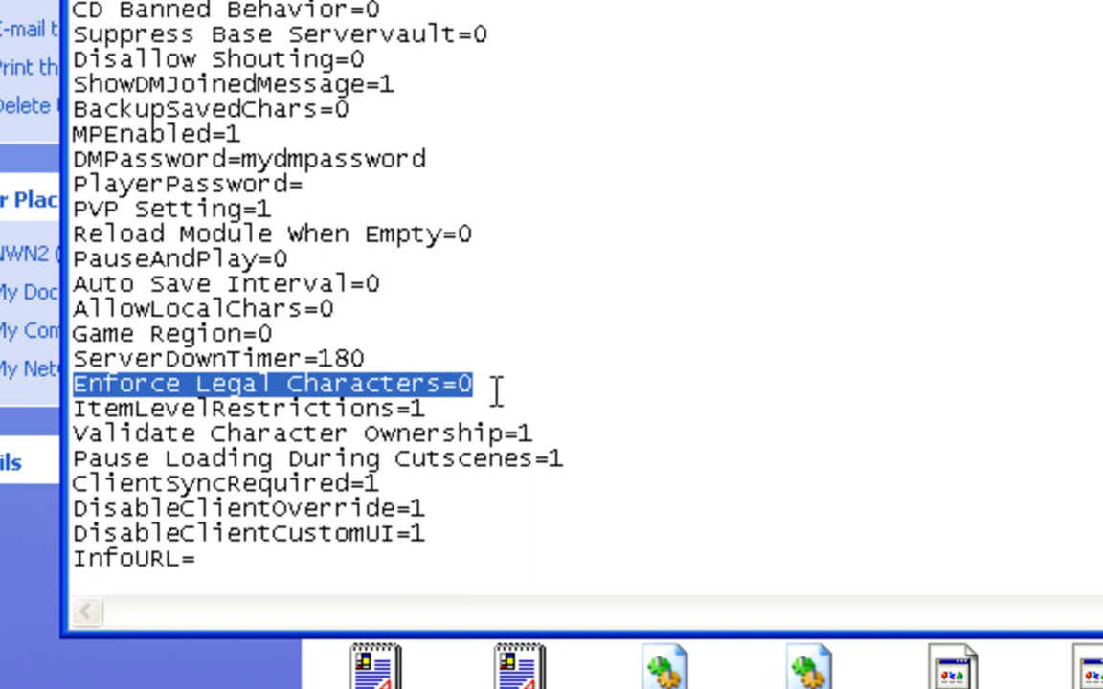
pyautogui.click(496, 389)
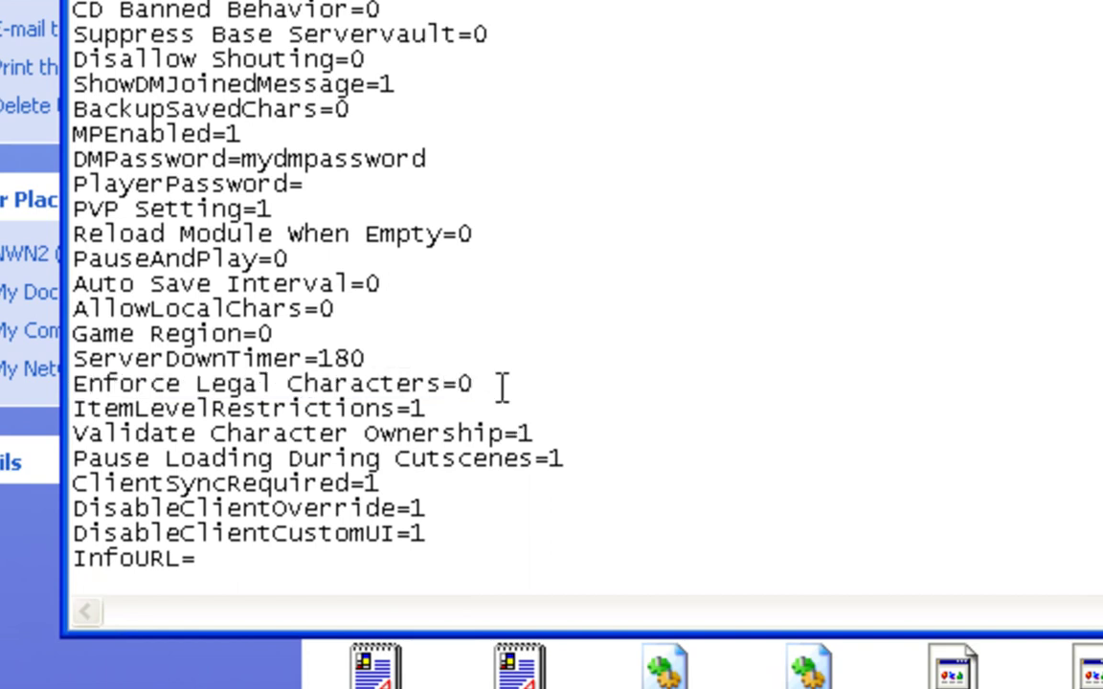
pyautogui.moveTo(499, 386); pyautogui.dragTo(73, 385)
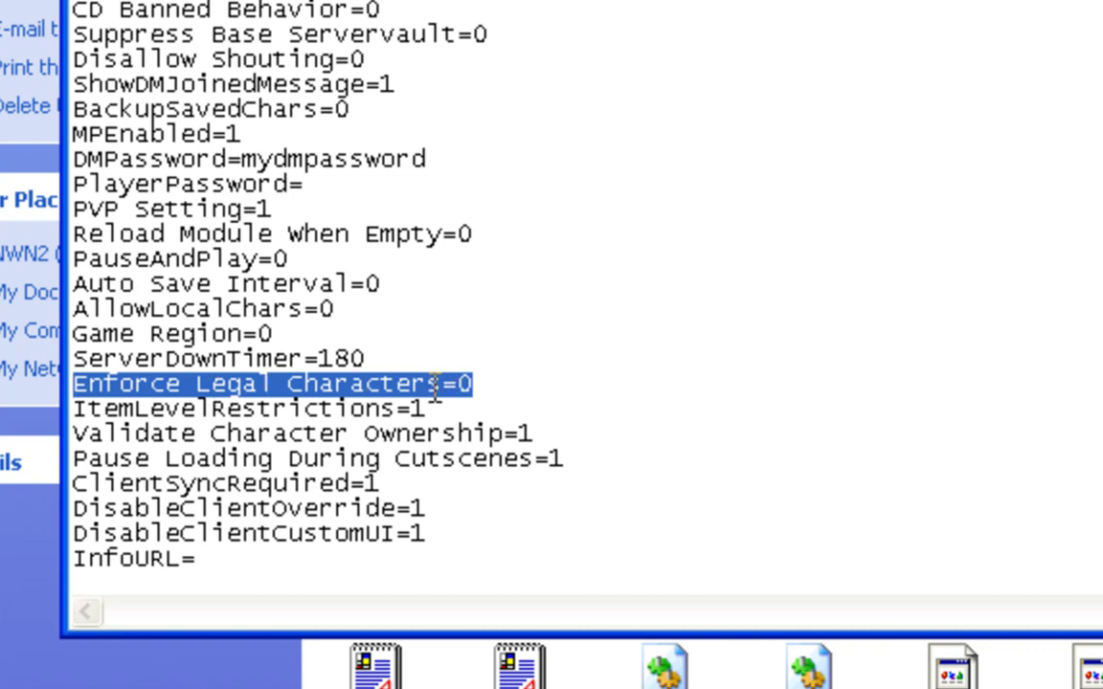
pyautogui.click(483, 388)
pyautogui.click(467, 411)
pyautogui.moveTo(307, 414); pyautogui.dragTo(73, 408)
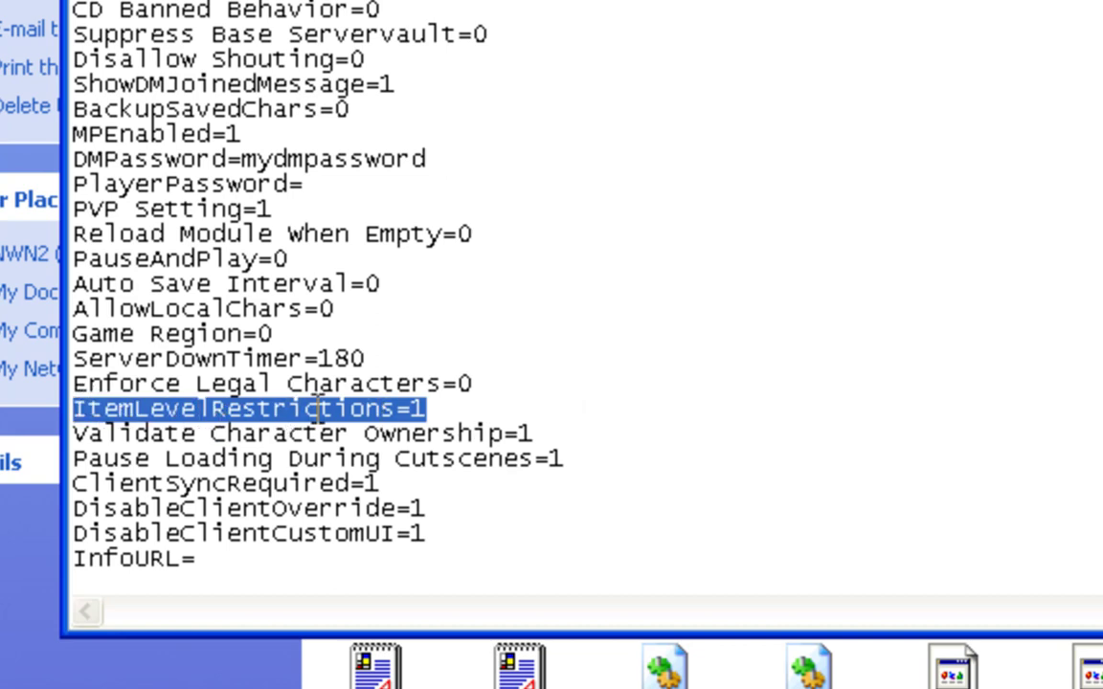
pyautogui.click(437, 414)
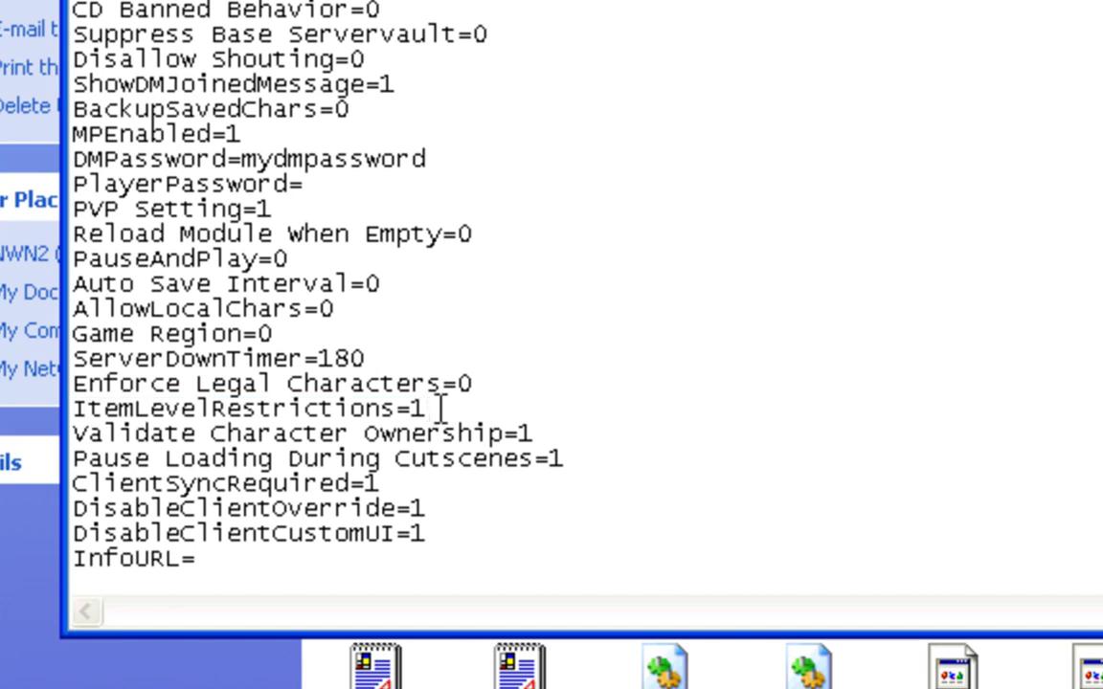
pyautogui.doubleClick(440, 410)
pyautogui.click(441, 410)
pyautogui.scroll(-5, 574, 307)
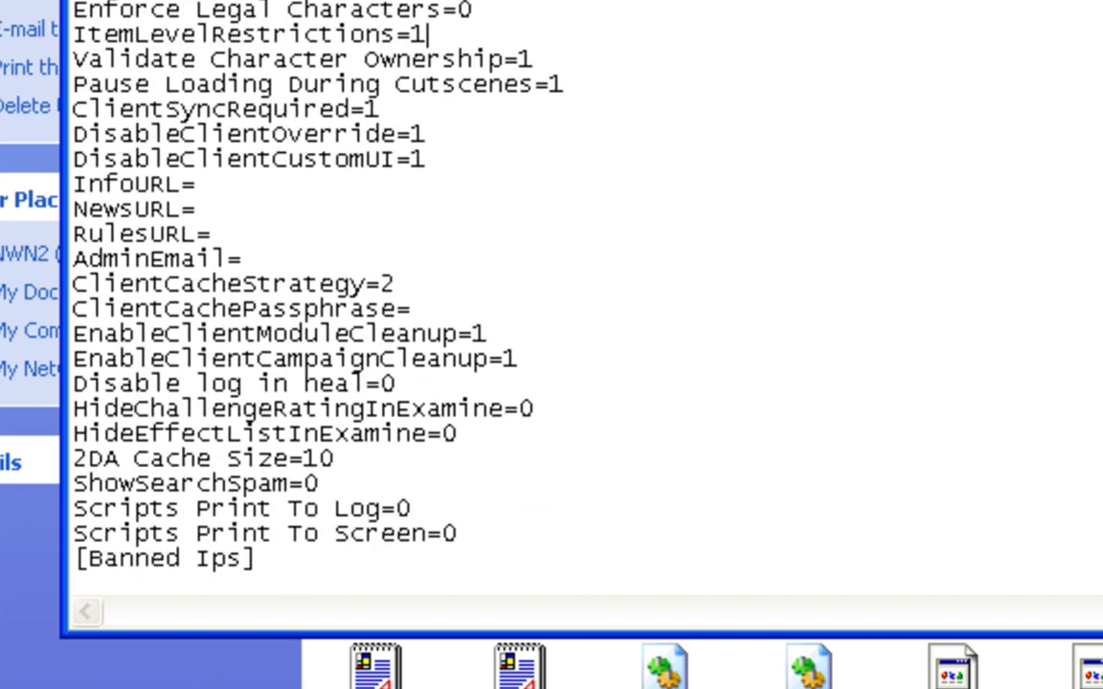
pyautogui.scroll(-1, 862, 105)
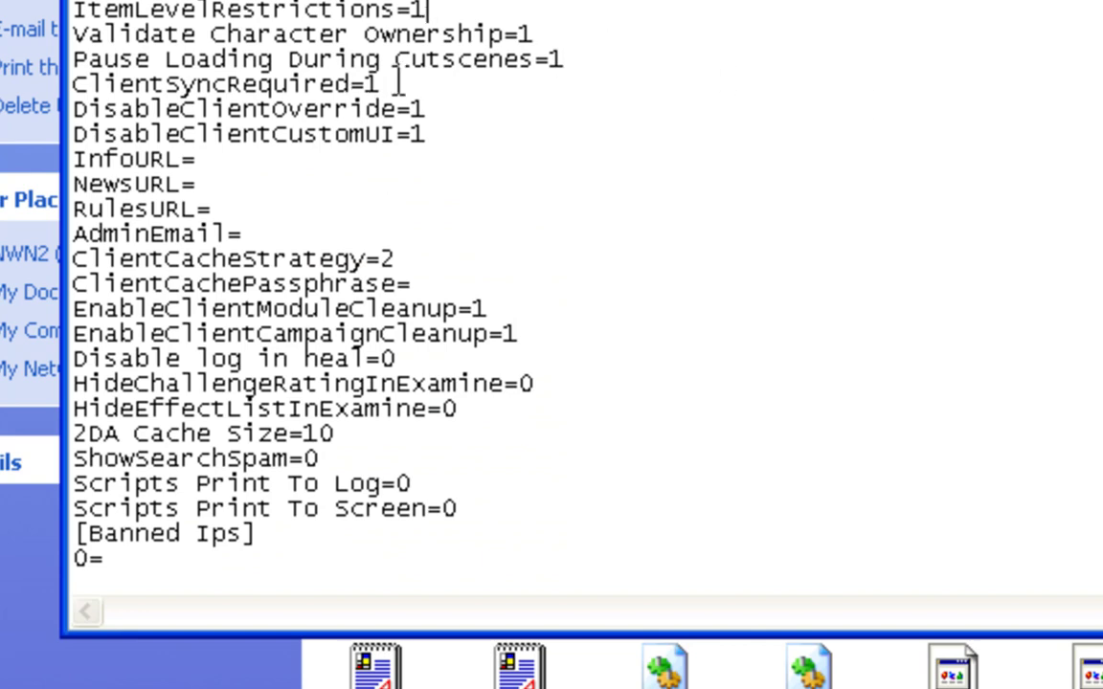
pyautogui.moveTo(397, 83); pyautogui.dragTo(73, 85)
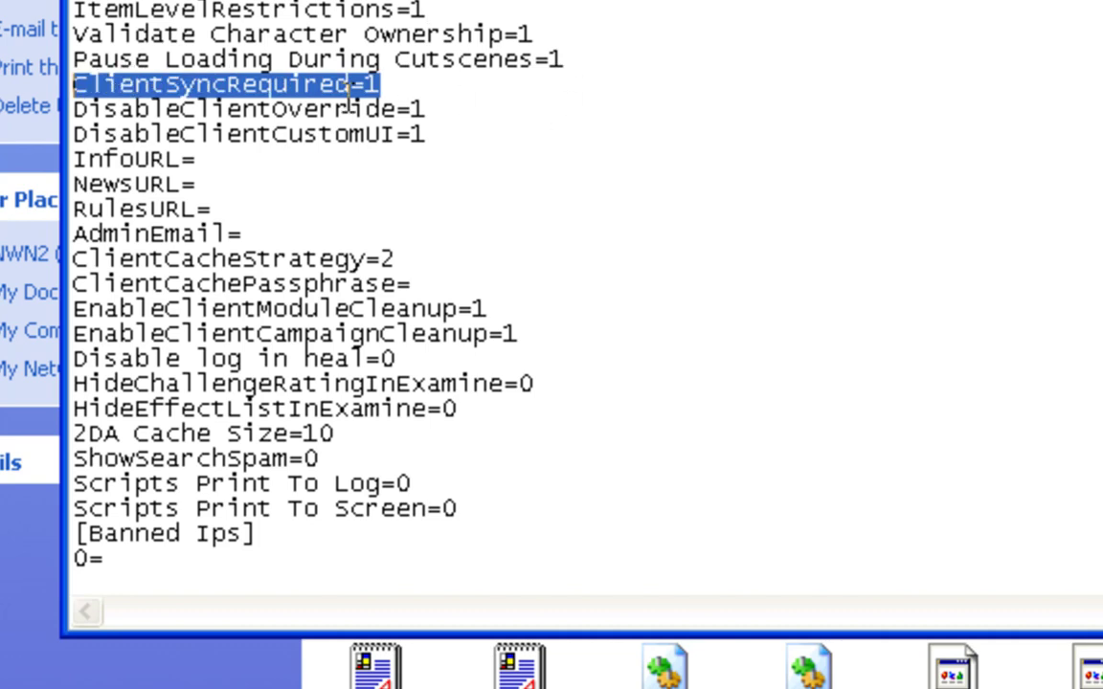
pyautogui.doubleClick(226, 85)
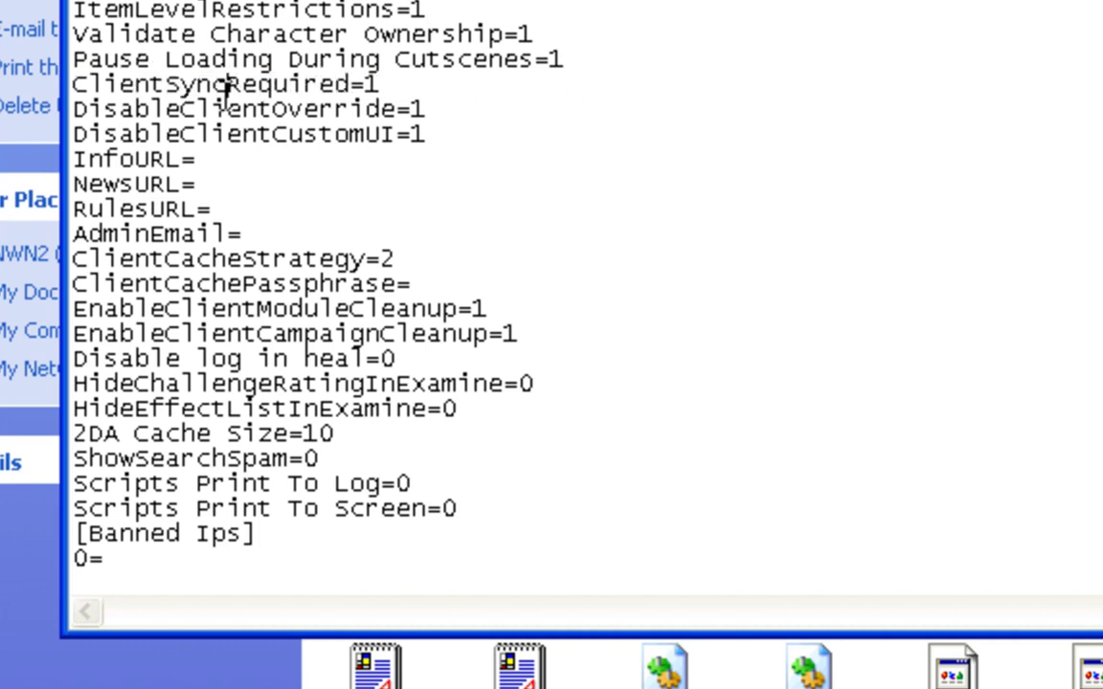
pyautogui.doubleClick(276, 108)
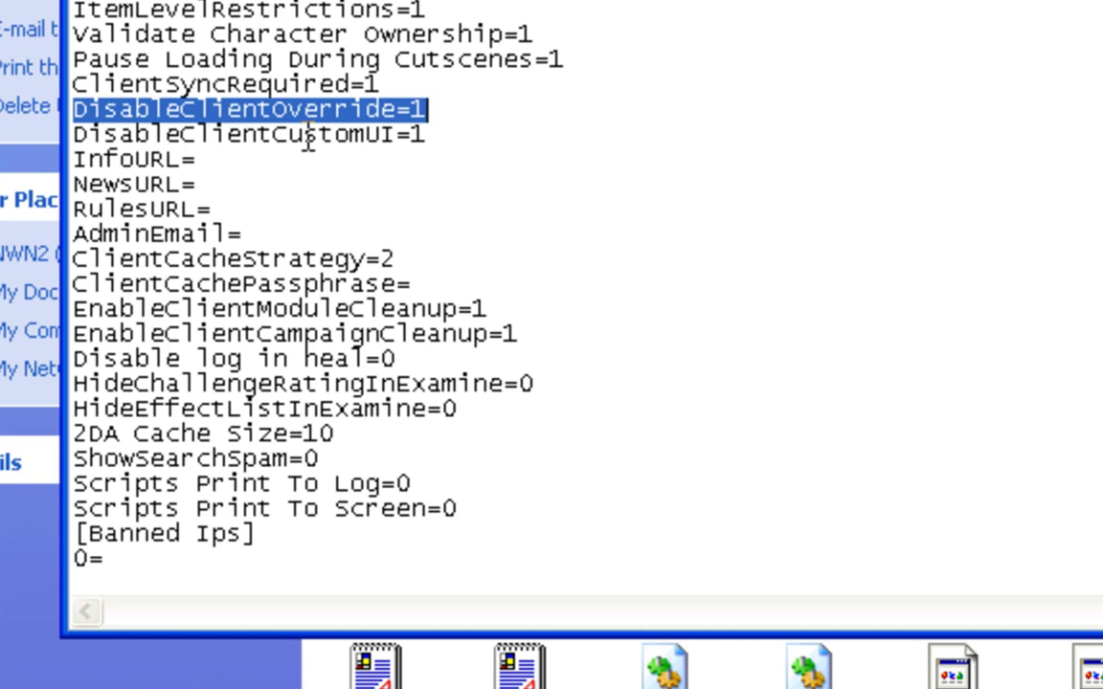
pyautogui.doubleClick(309, 136)
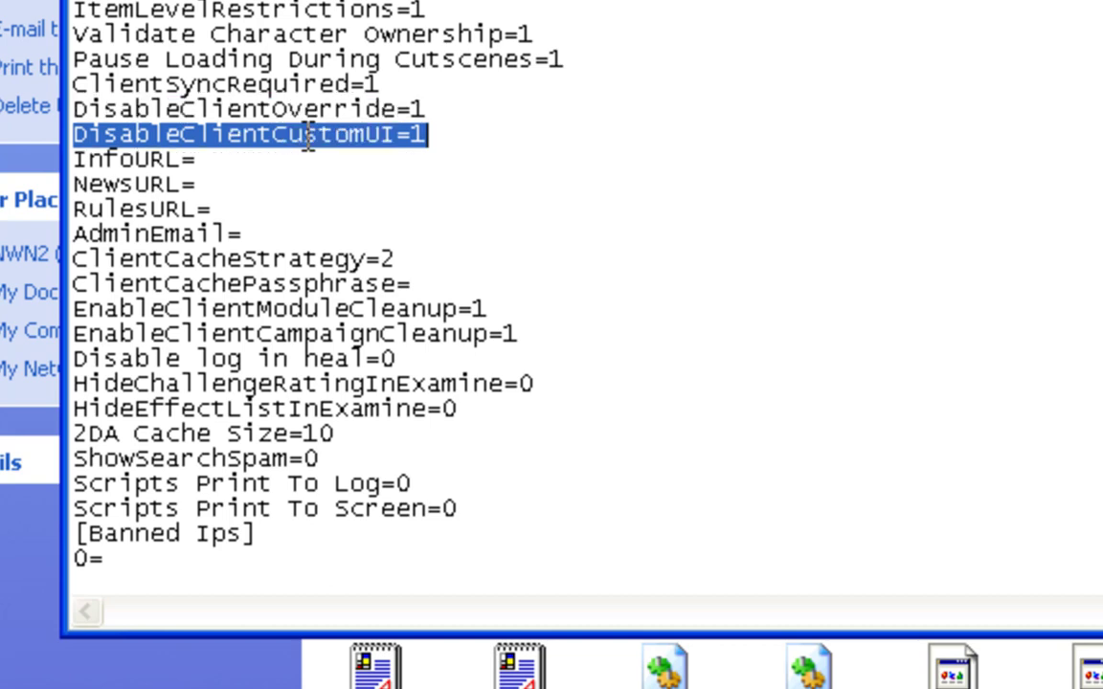
pyautogui.click(451, 128)
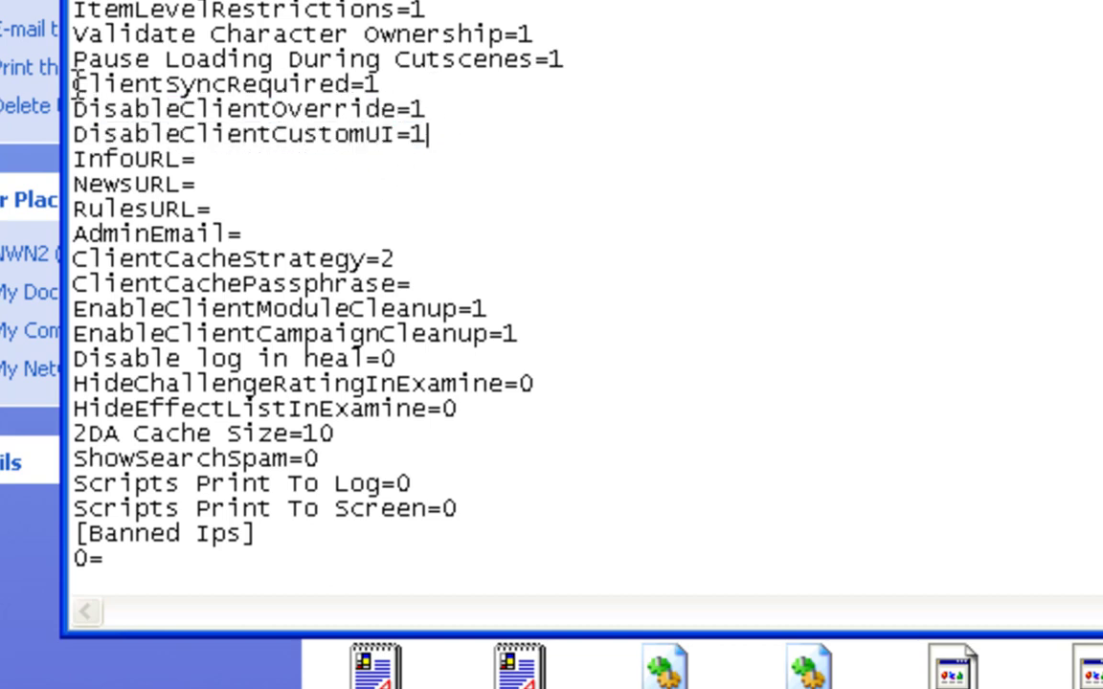
pyautogui.moveTo(75, 84); pyautogui.dragTo(465, 141)
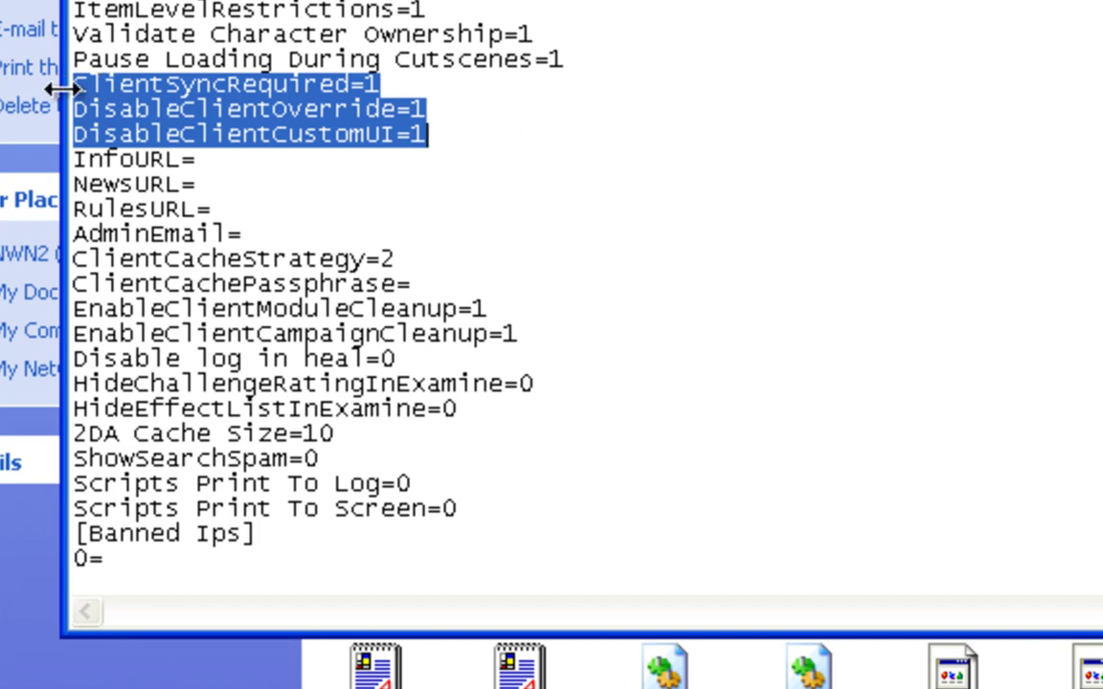
pyautogui.moveTo(71, 84); pyautogui.dragTo(397, 84)
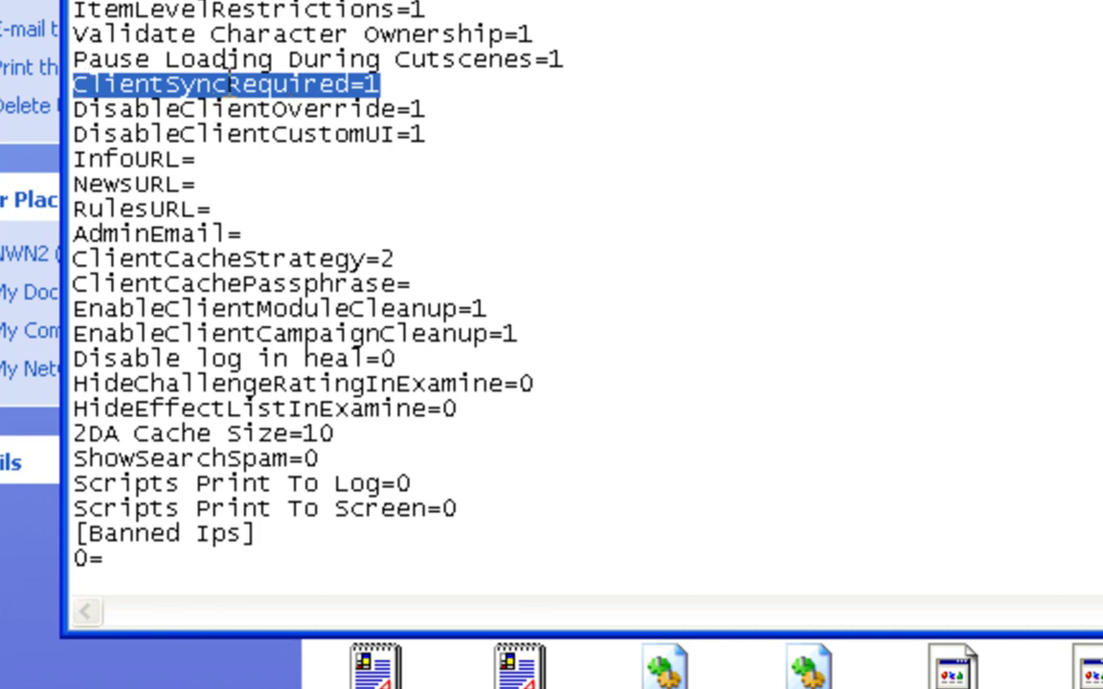
pyautogui.click(383, 86)
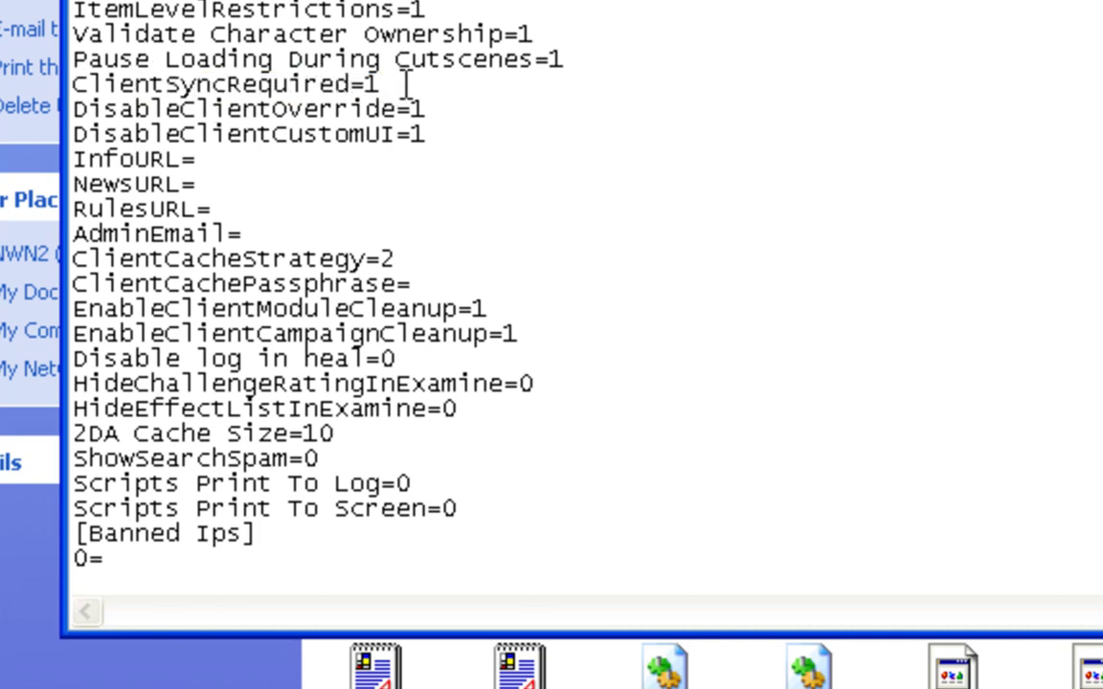
pyautogui.moveTo(406, 83); pyautogui.dragTo(400, 109)
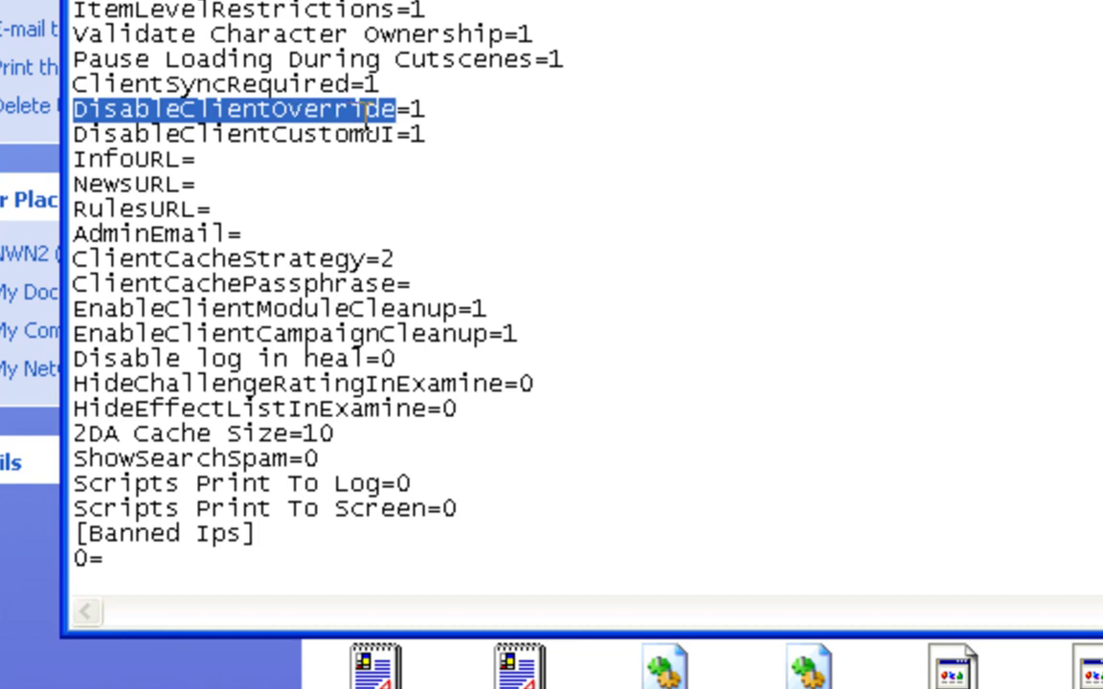
pyautogui.moveTo(424, 111); pyautogui.dragTo(67, 111)
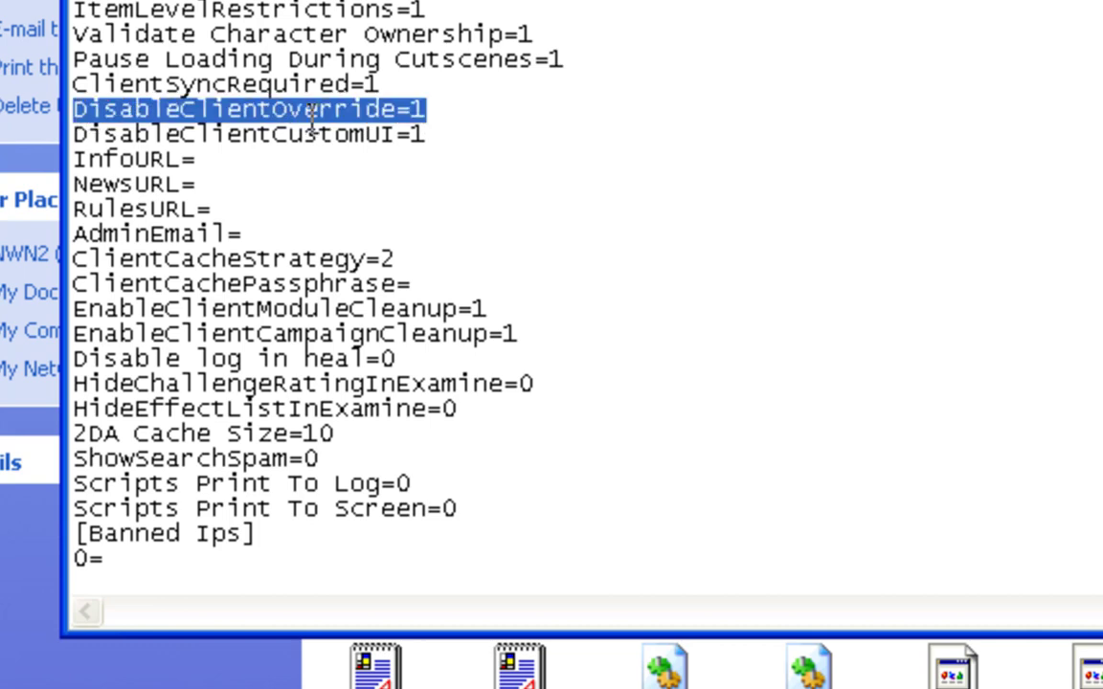
pyautogui.moveTo(274, 135); pyautogui.dragTo(65, 132)
pyautogui.click(437, 134)
pyautogui.click(443, 139)
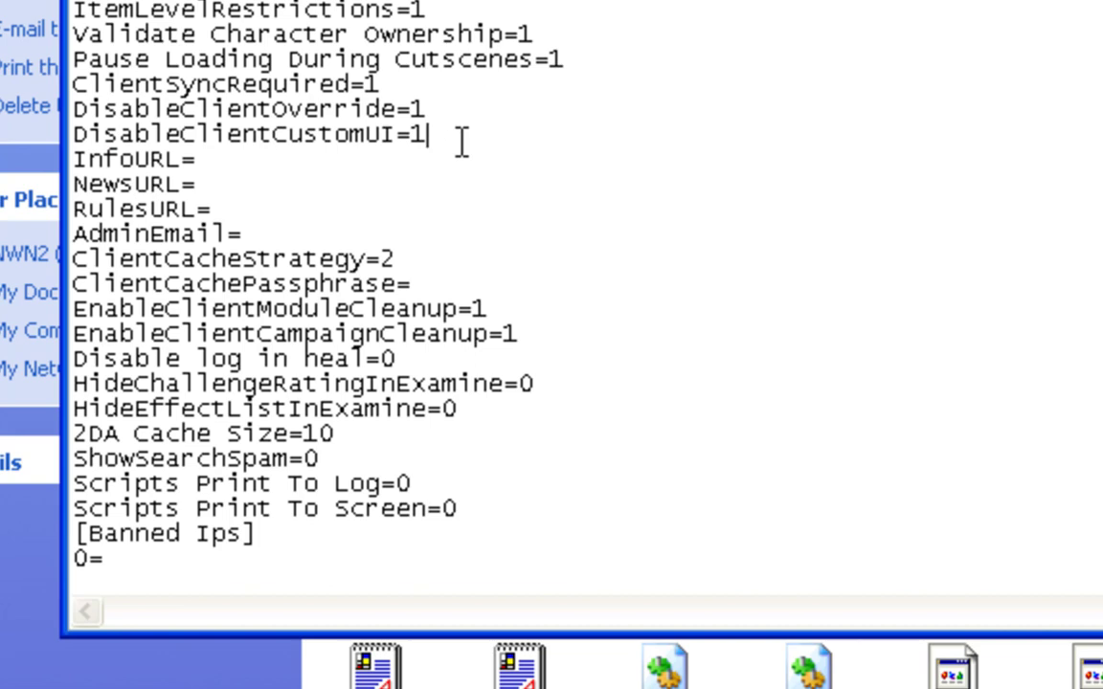
pyautogui.moveTo(402, 88); pyautogui.dragTo(77, 89)
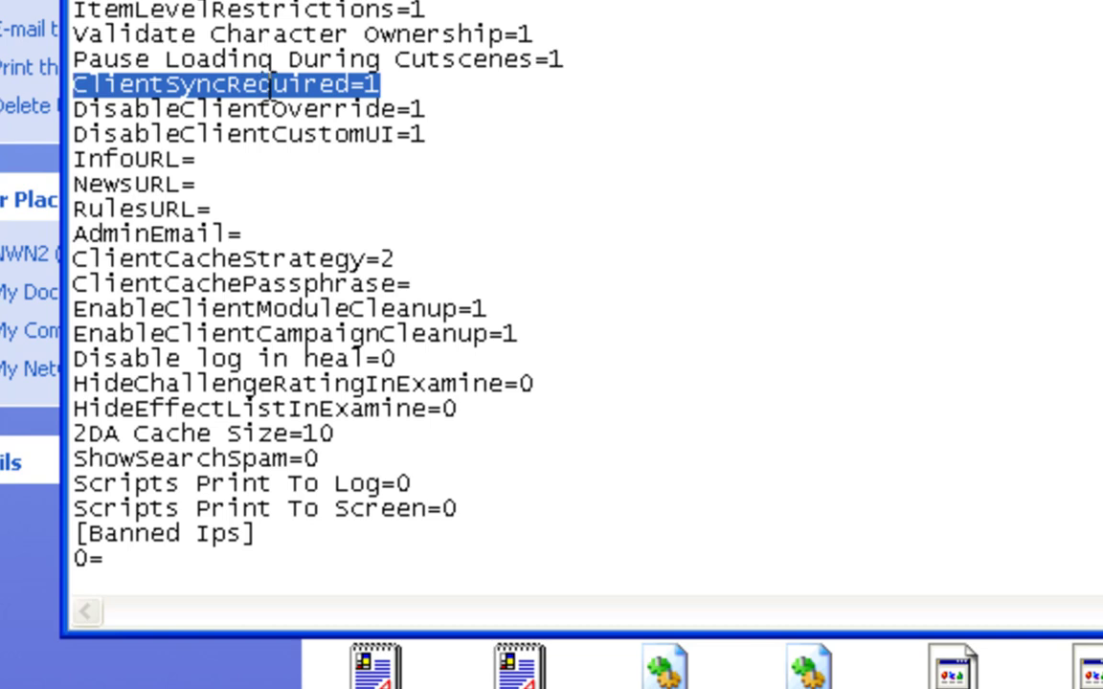
pyautogui.click(403, 88)
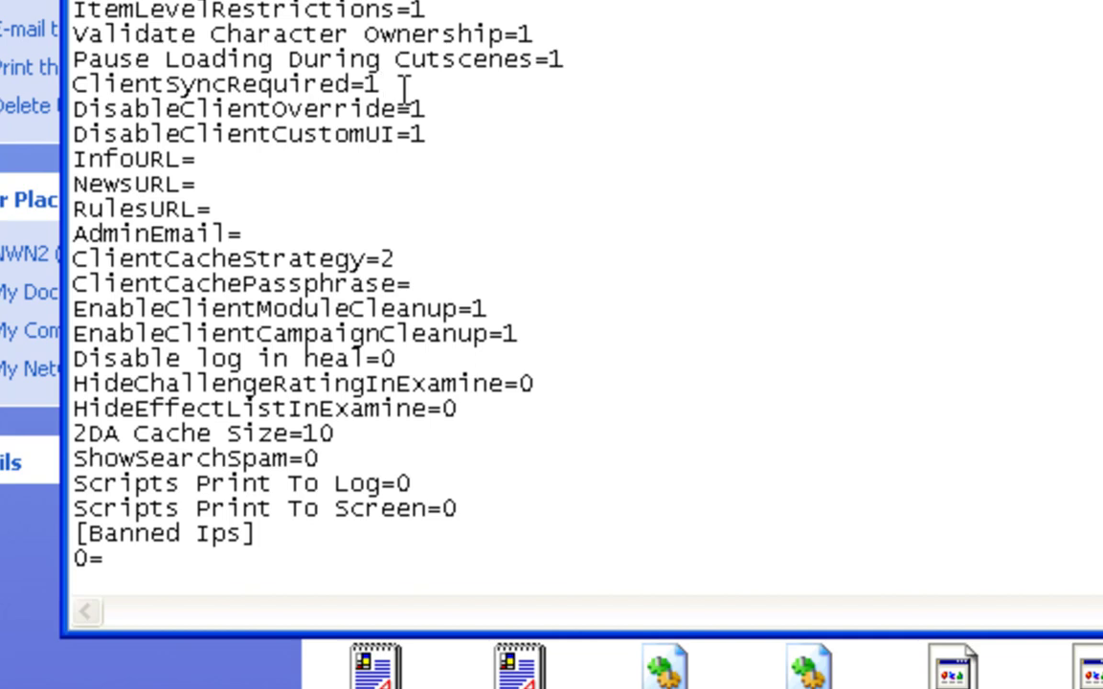
pyautogui.moveTo(69, 84); pyautogui.dragTo(386, 85)
pyautogui.click(390, 85)
pyautogui.moveTo(379, 85); pyautogui.dragTo(76, 85)
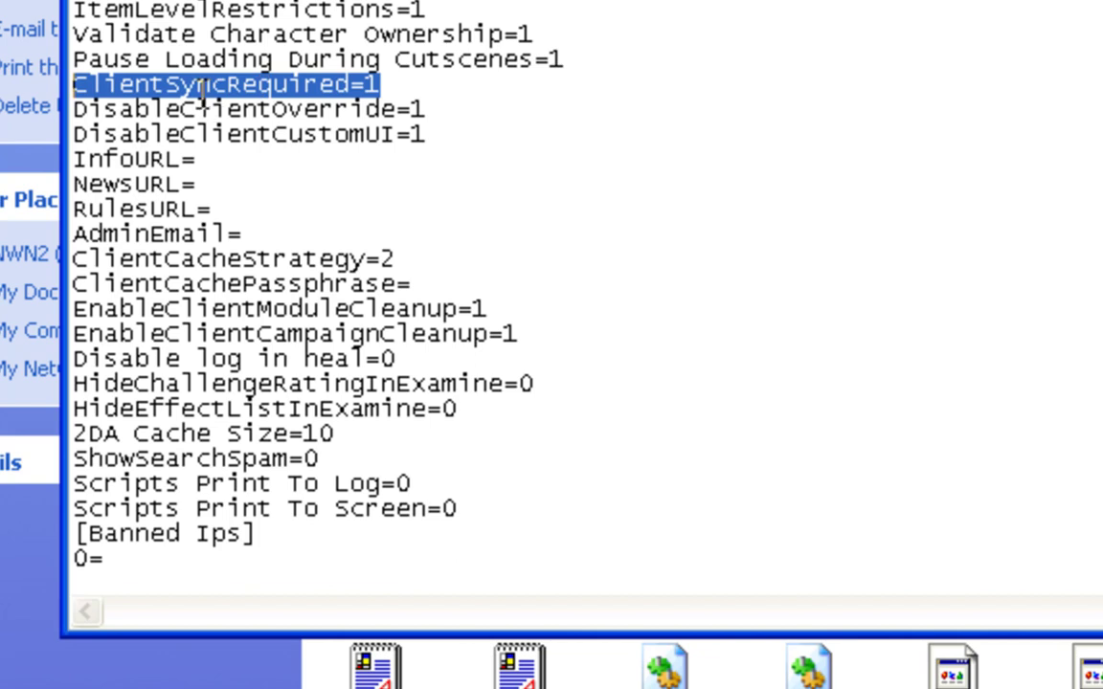
pyautogui.click(385, 84)
pyautogui.moveTo(385, 84); pyautogui.dragTo(72, 77)
pyautogui.click(383, 86)
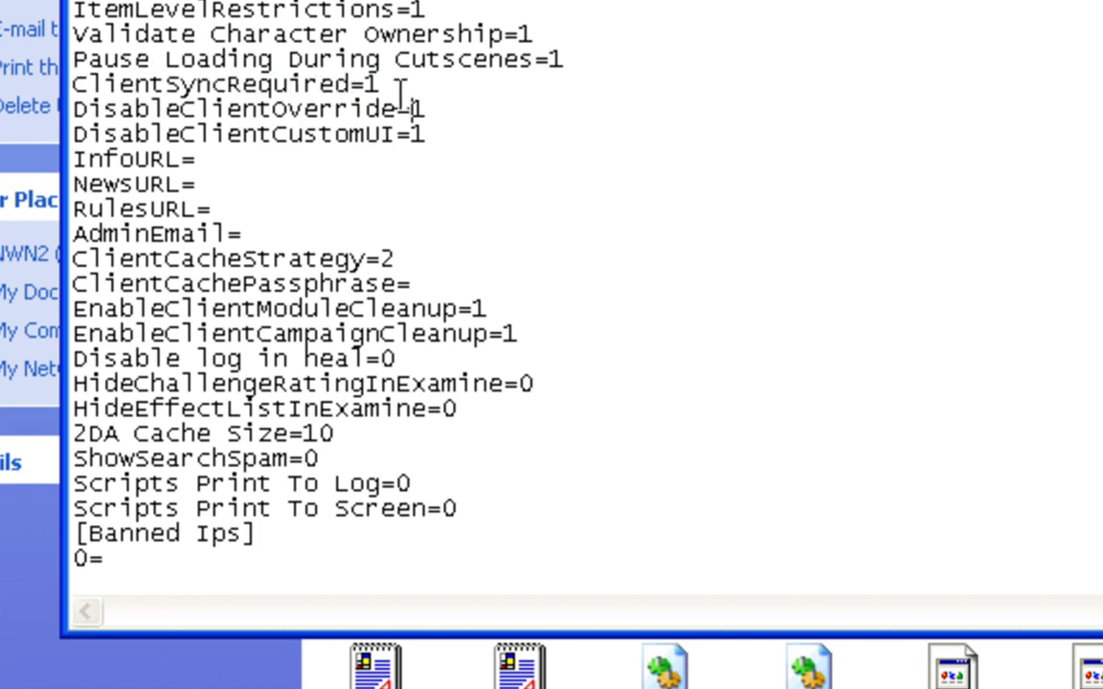
pyautogui.moveTo(388, 85); pyautogui.dragTo(70, 84)
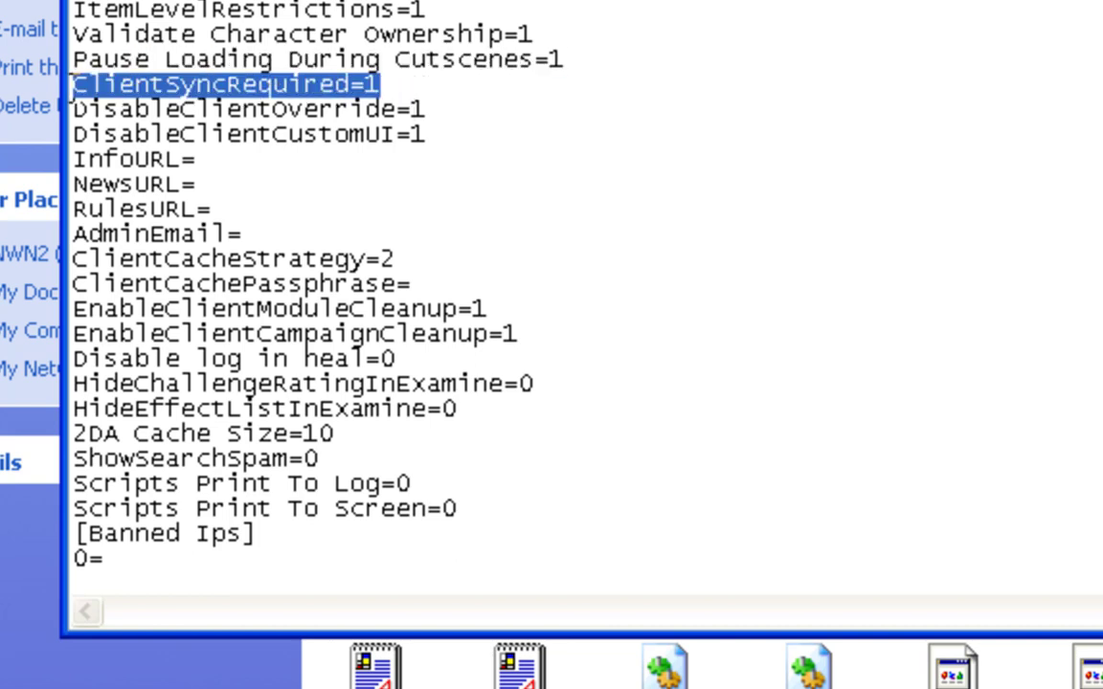
pyautogui.click(394, 84)
pyautogui.moveTo(397, 82); pyautogui.dragTo(69, 82)
pyautogui.click(268, 161)
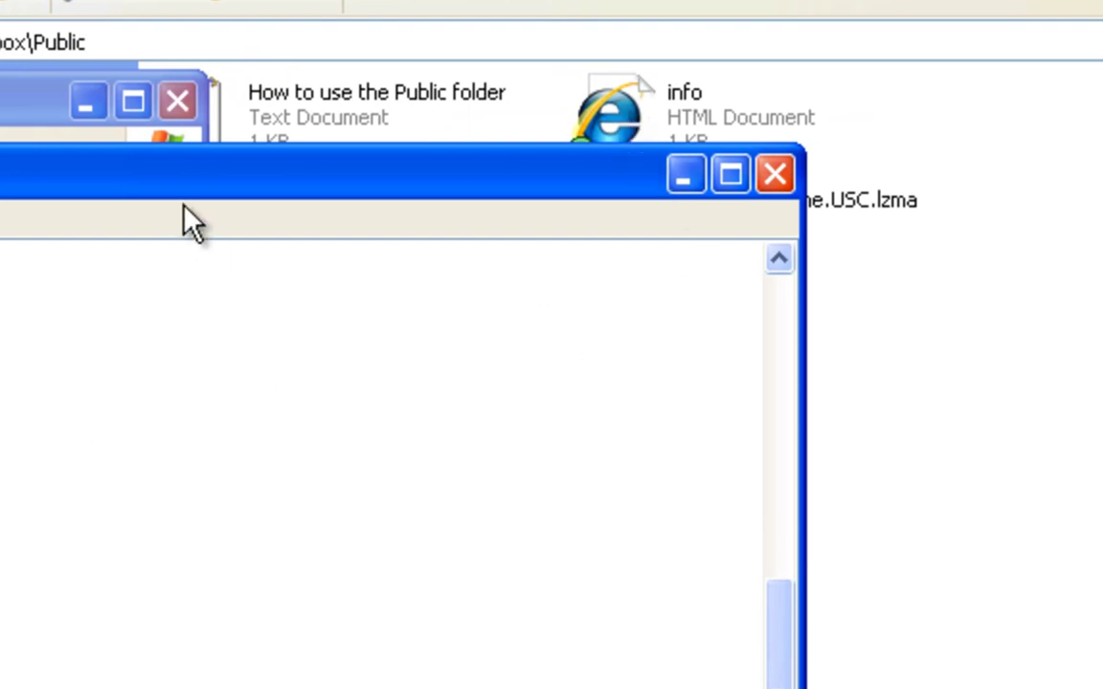
# Copy the info file's public Dropbox link and paste it after InfoURL= in Notepad
pyautogui.moveTo(182, 192); pyautogui.dragTo(56, 268)
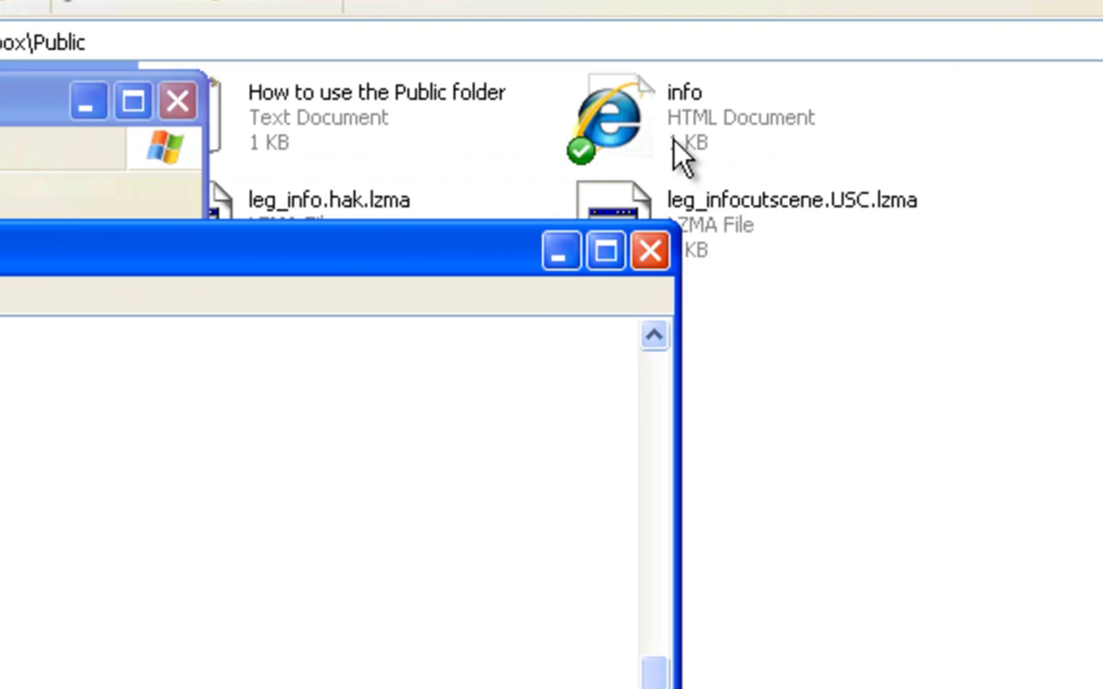
pyautogui.click(622, 132)
pyautogui.rightClick(624, 134)
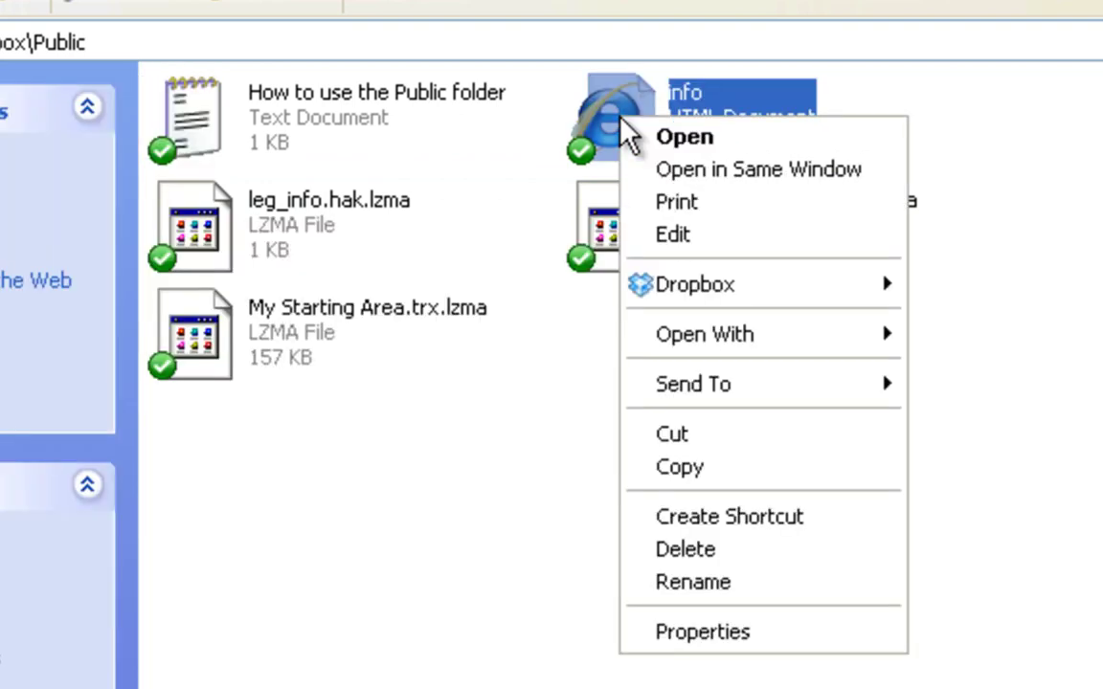
pyautogui.moveTo(630, 290)
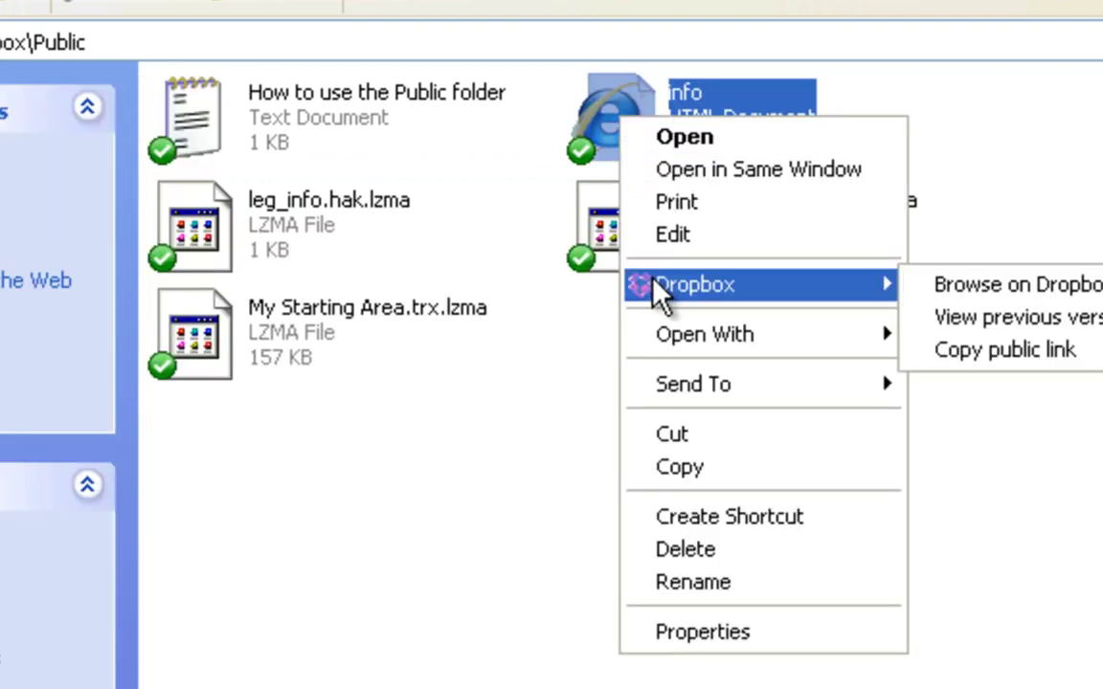
pyautogui.click(942, 347)
pyautogui.hotkey('alt', 'Tab')
pyautogui.hotkey('ctrl', 'v')
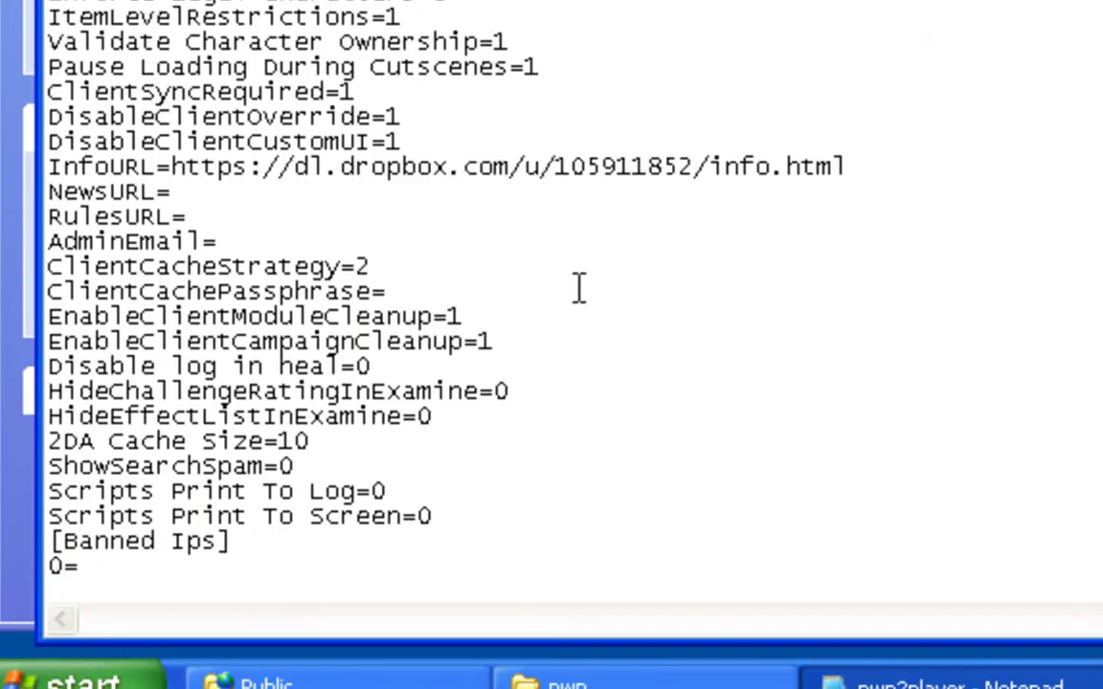
# Change the InfoURL link to http, enter the administrator's e-mail in AdminEmail, and close Notepad
pyautogui.click(248, 166)
pyautogui.press('BackSpace')
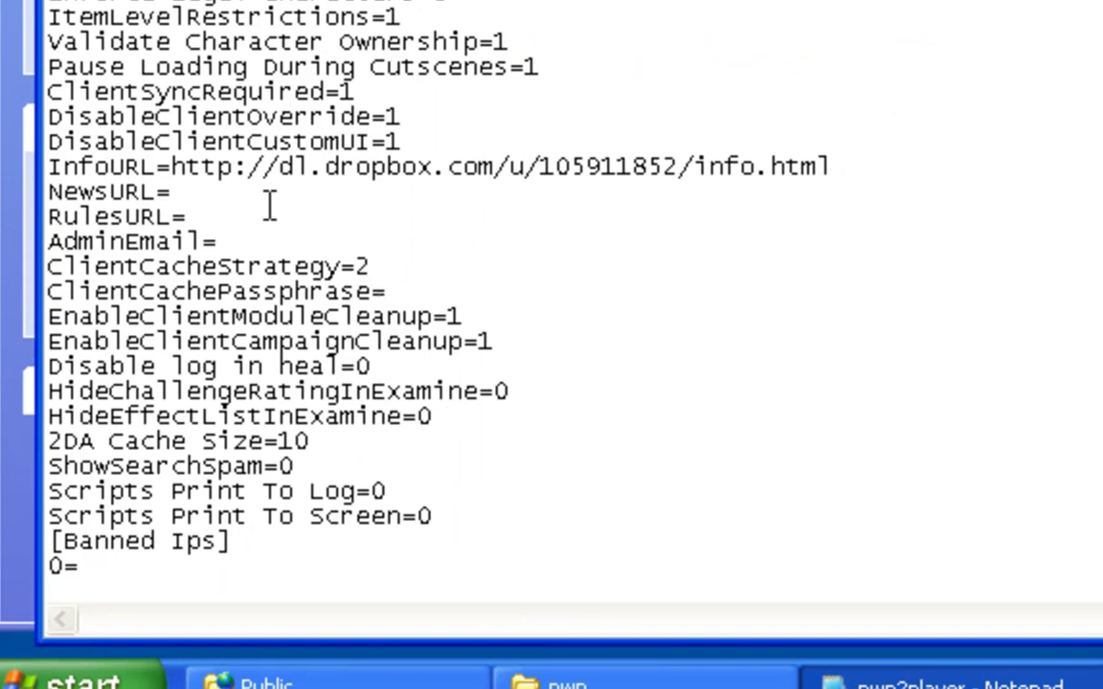
pyautogui.click(303, 236)
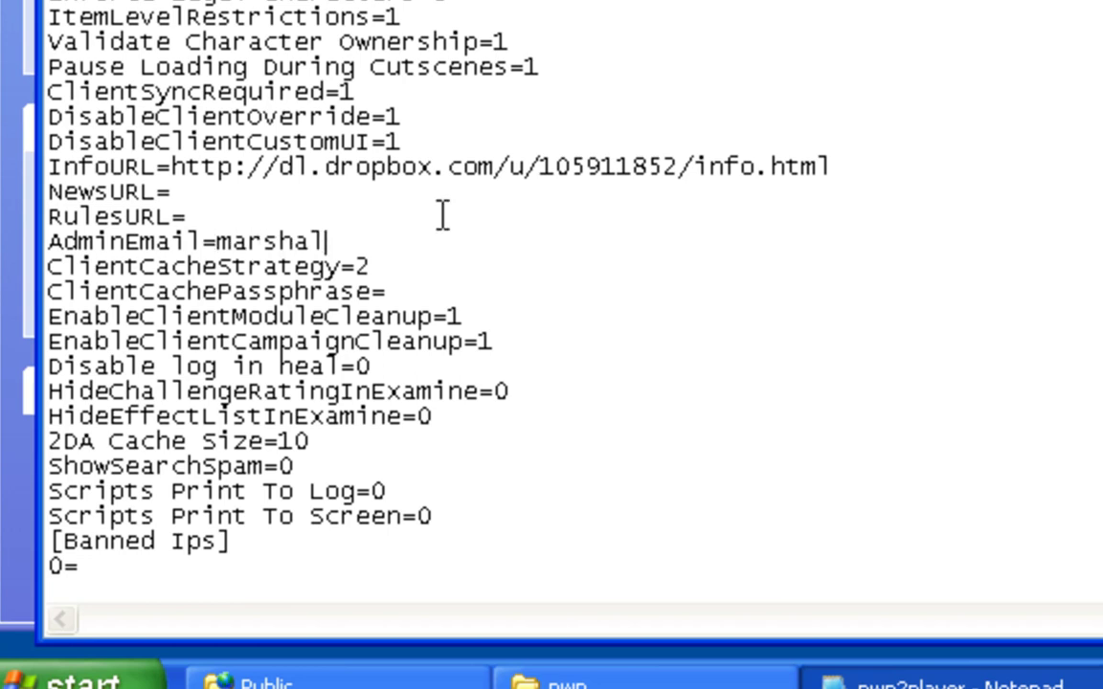
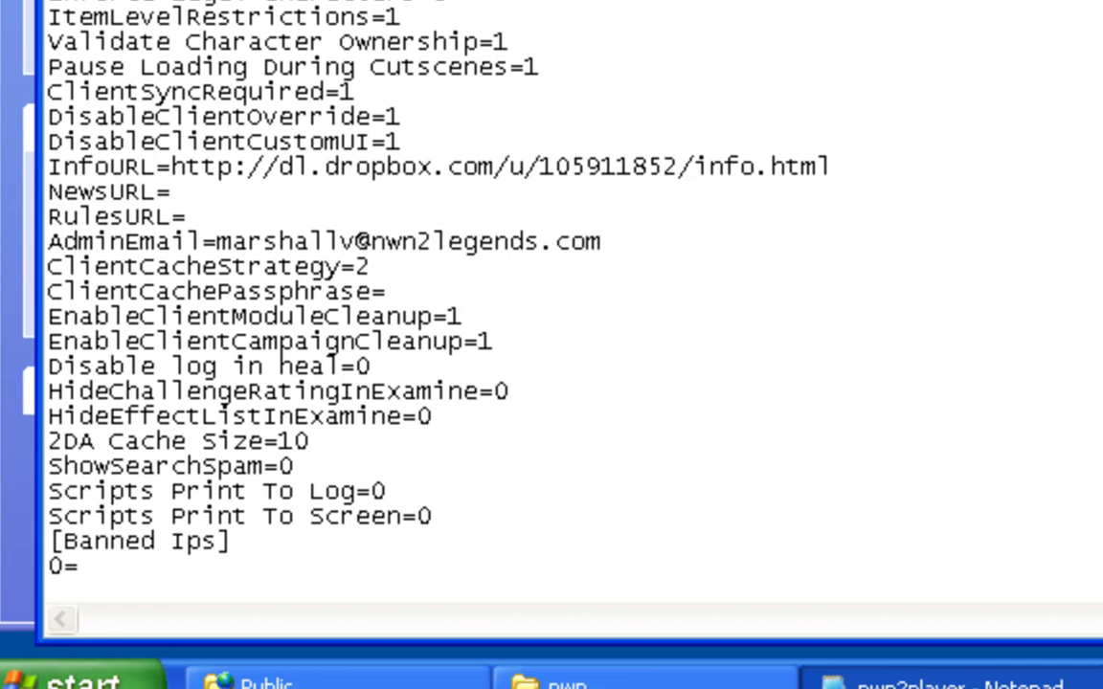
pyautogui.hotkey('alt', 'F4')
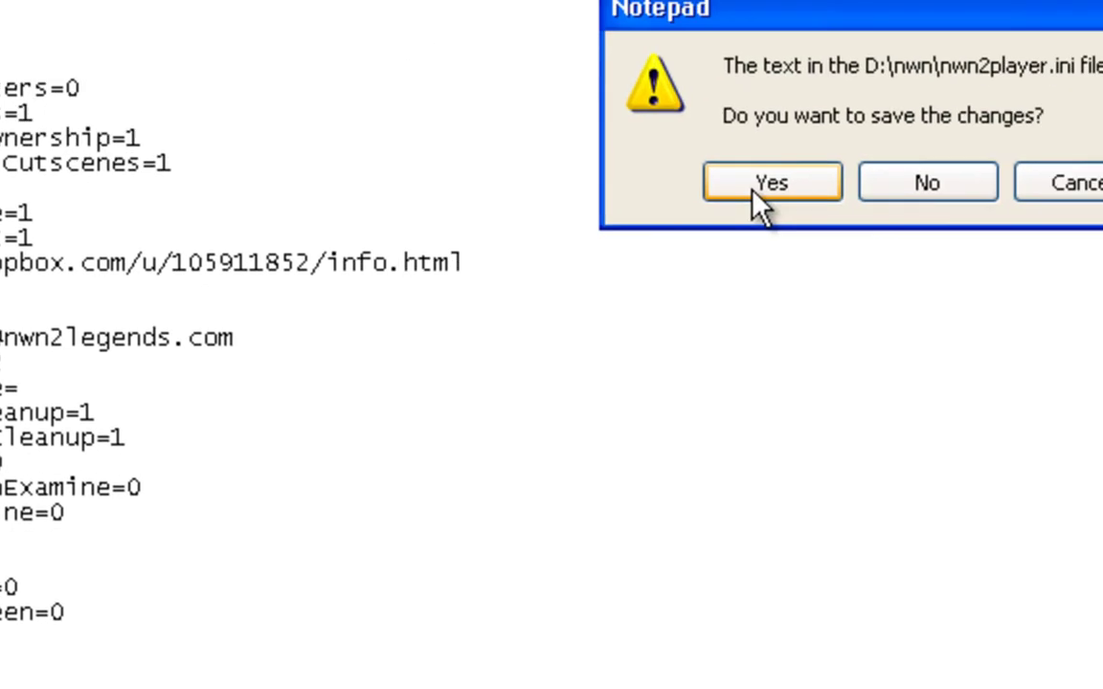
# Save nwn2player.ini, then go up to D:\ and open start_scripts to select MyModule
pyautogui.click(1098, 88)
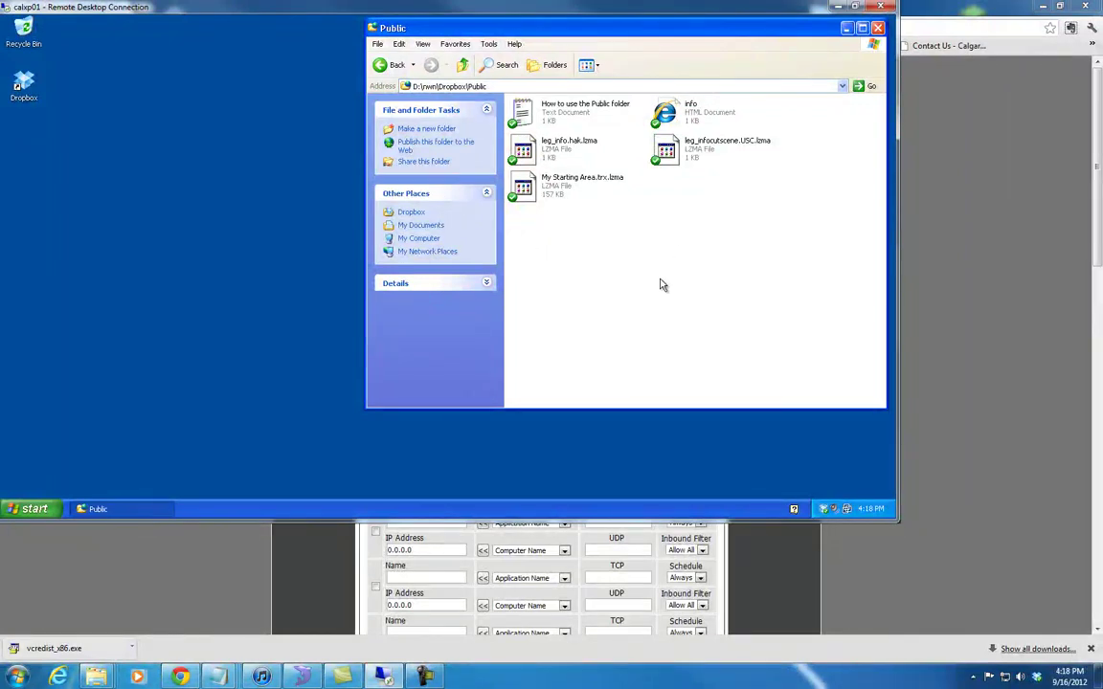
pyautogui.click(463, 65)
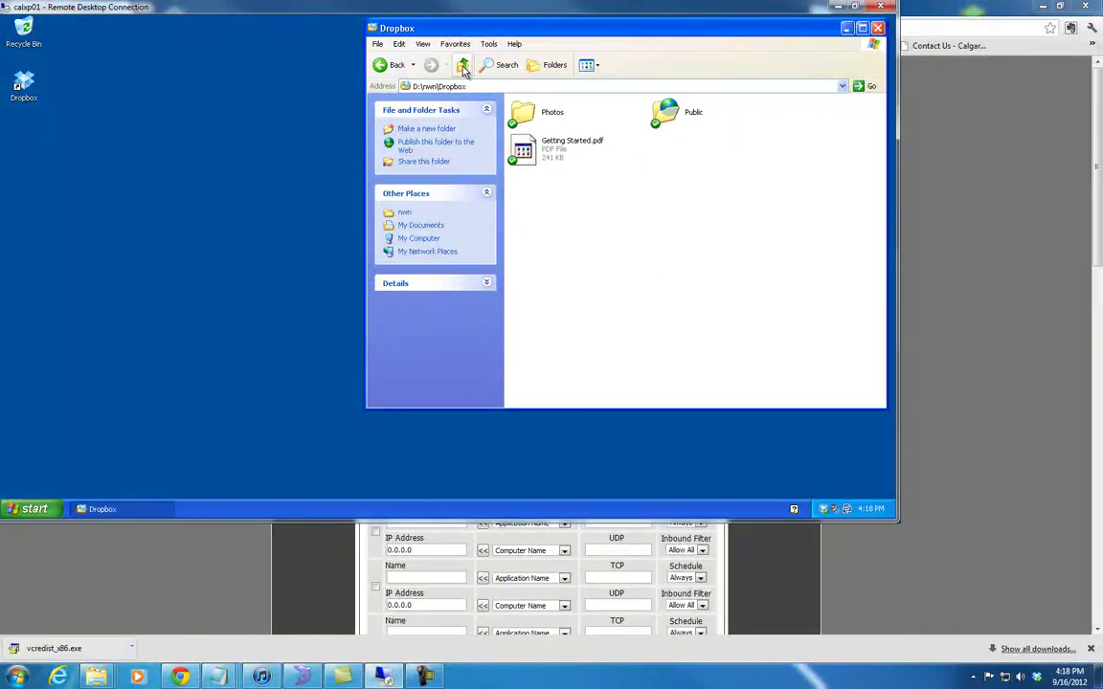
pyautogui.click(463, 65)
pyautogui.click(463, 65)
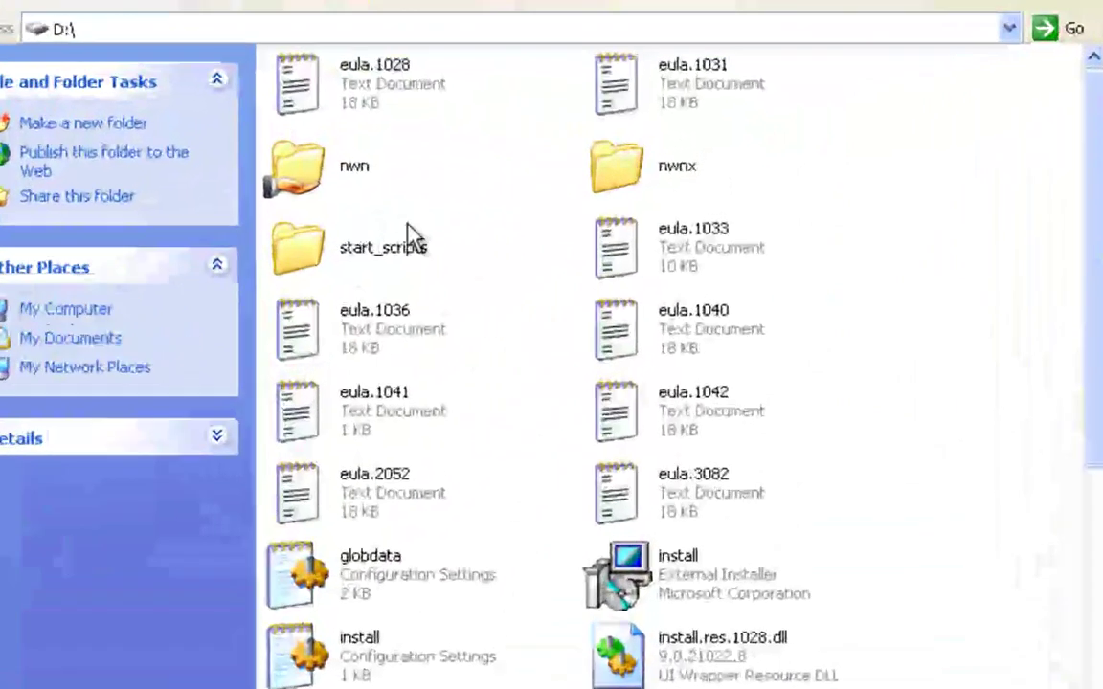
pyautogui.doubleClick(613, 171)
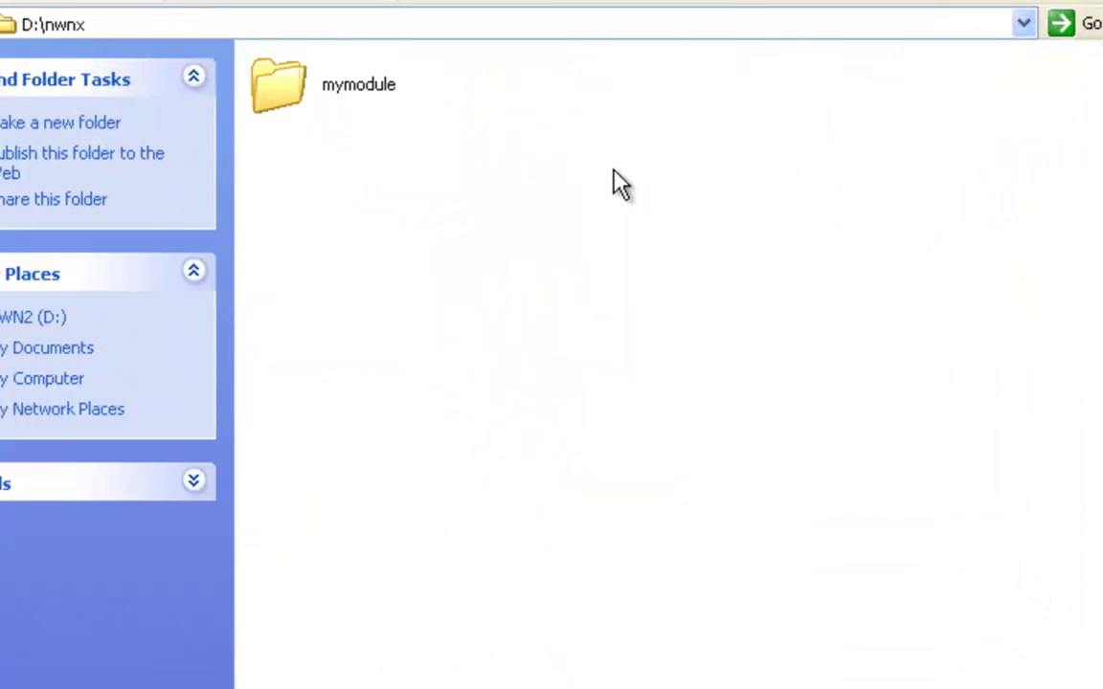
pyautogui.click(146, 3)
pyautogui.doubleClick(297, 267)
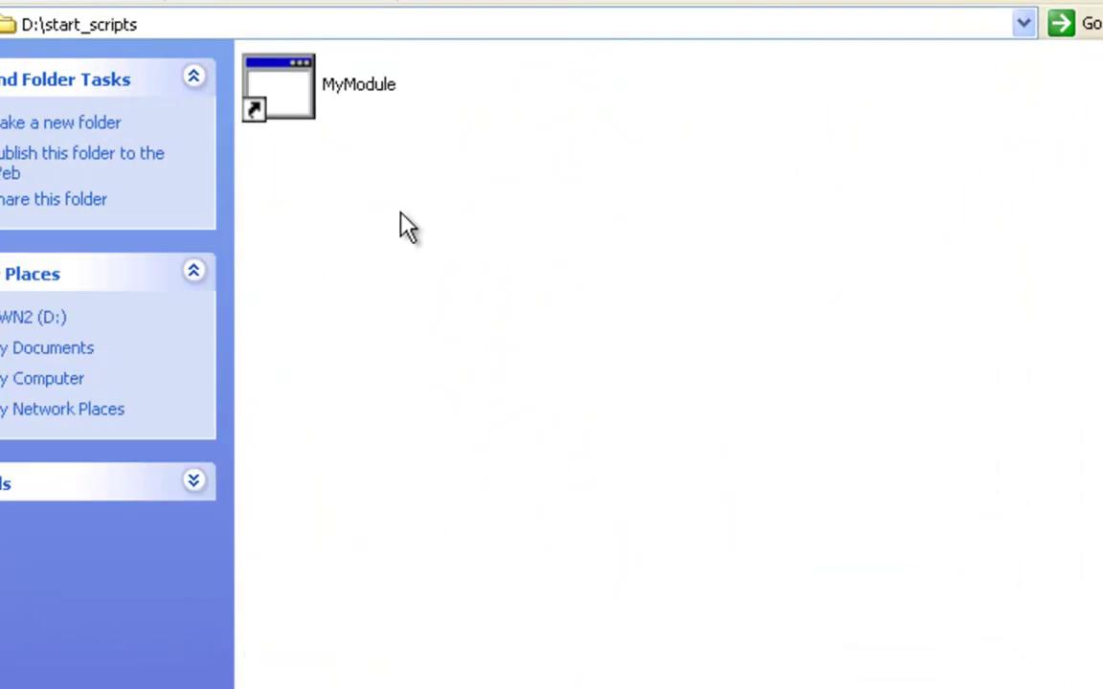
pyautogui.press('Down')
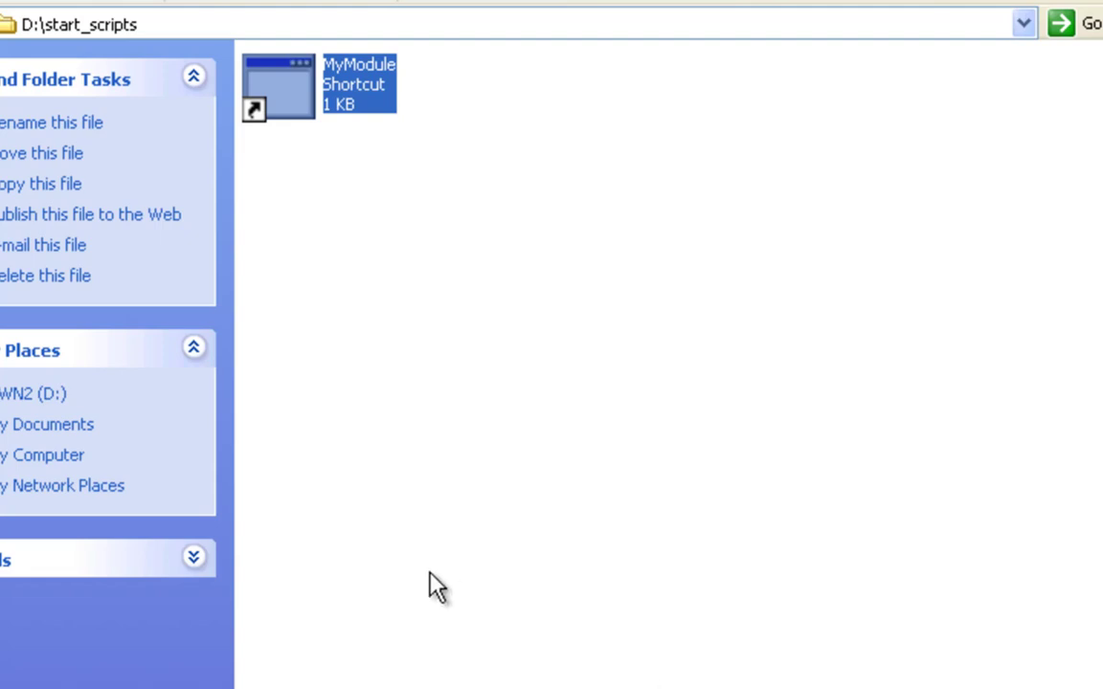
# Launch the MyModule shortcut to start NWNX4 and NWServer
pyautogui.click(379, 368)
pyautogui.click(307, 96)
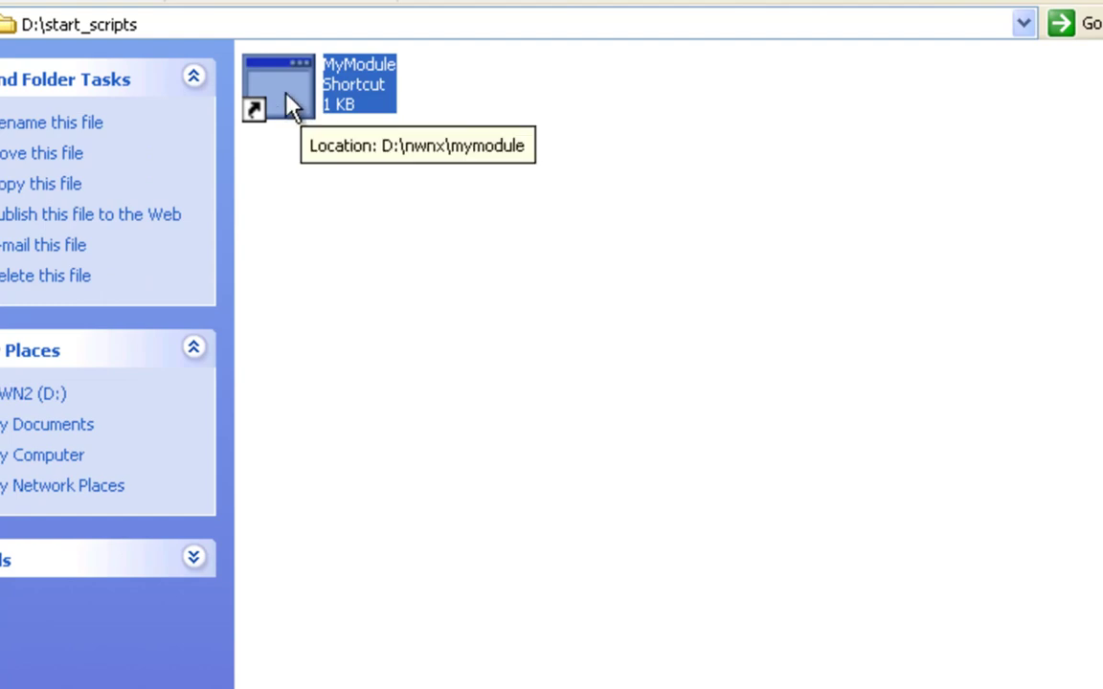
pyautogui.doubleClick(307, 96)
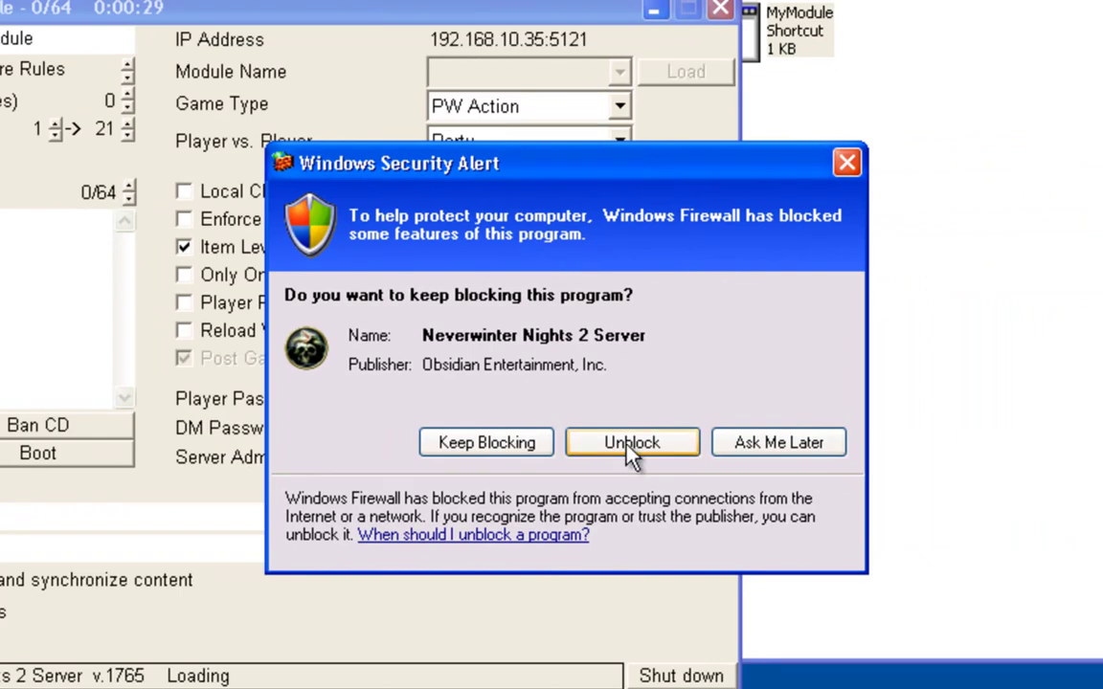
# Unblock the Neverwinter Nights 2 Server in the Windows Security Alert
pyautogui.click(628, 446)
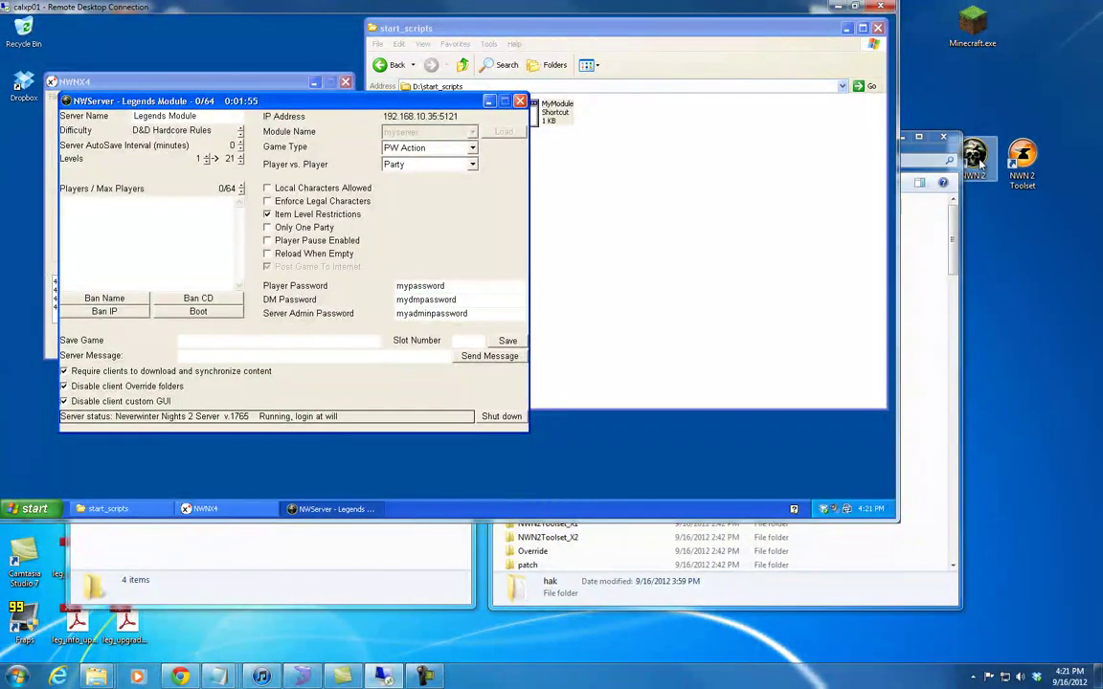
# Run the NWN 2 desktop shortcut as administrator
pyautogui.rightClick(977, 161)
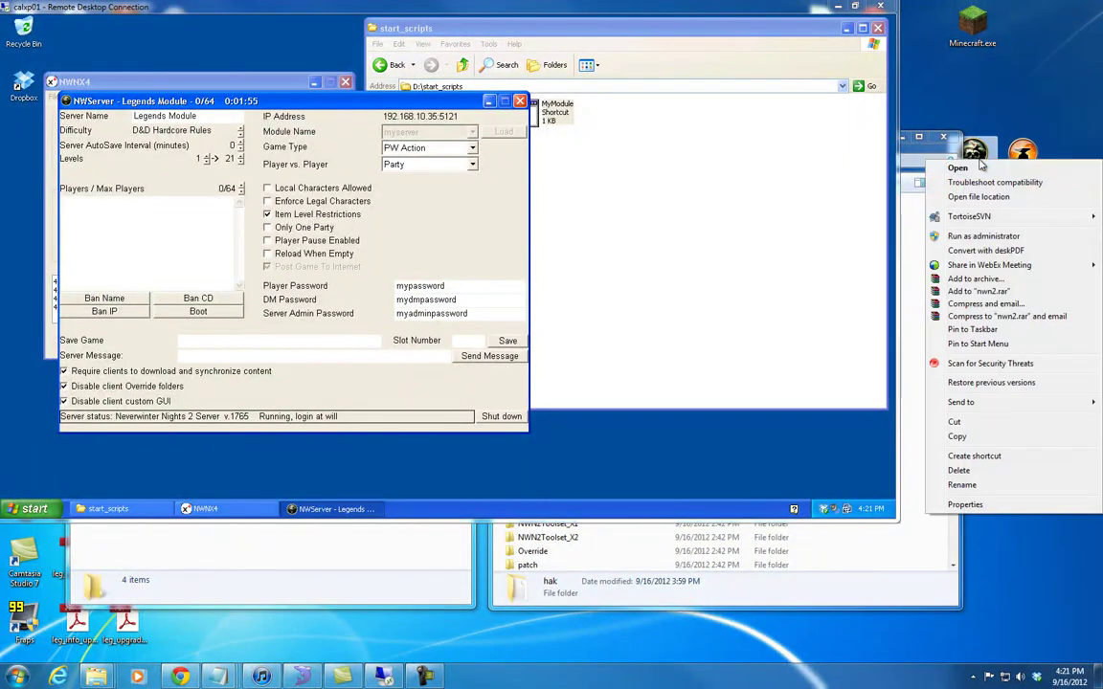
pyautogui.click(969, 238)
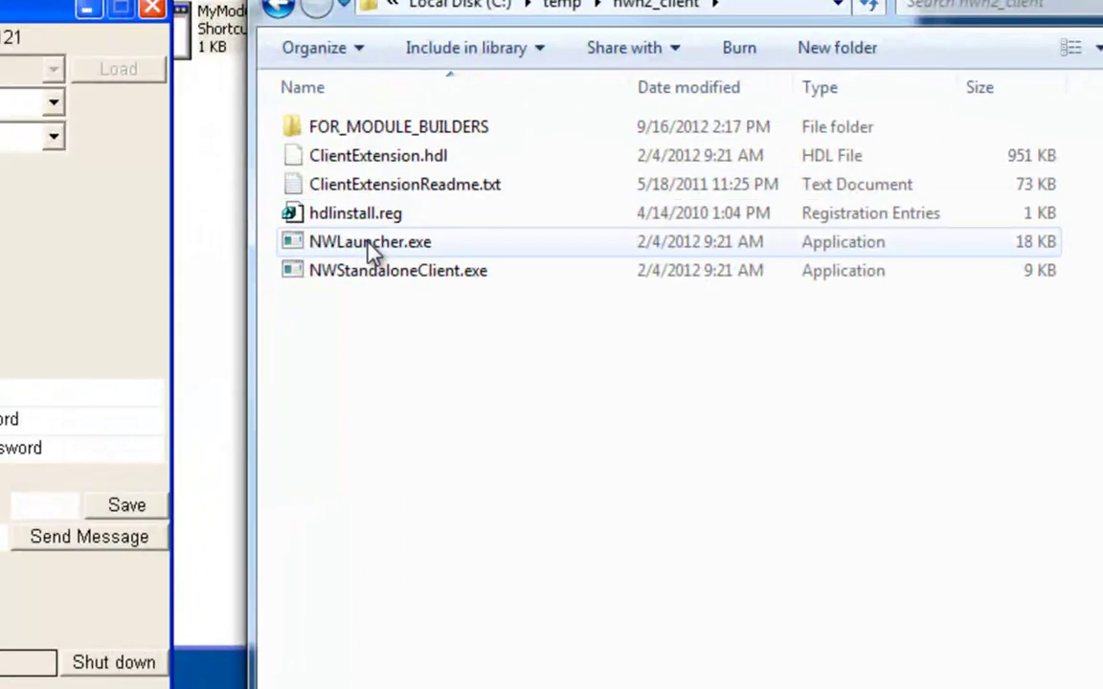
# Run NWLauncher.exe from C:\temp\nwn2_client as administrator
pyautogui.rightClick(369, 245)
pyautogui.click(416, 292)
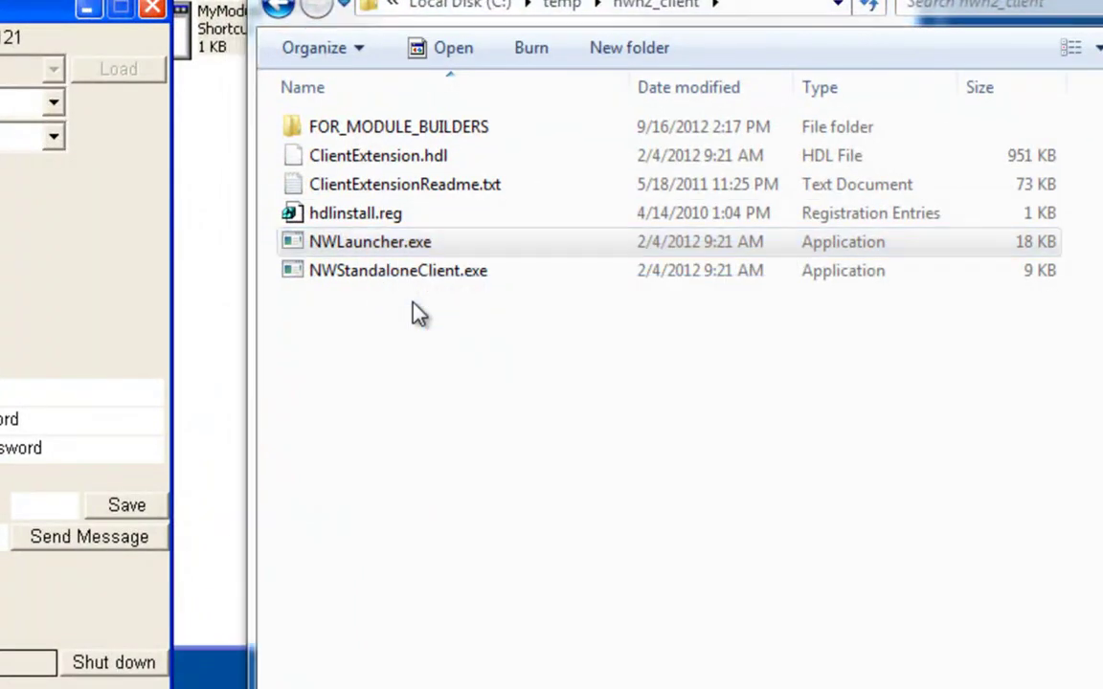